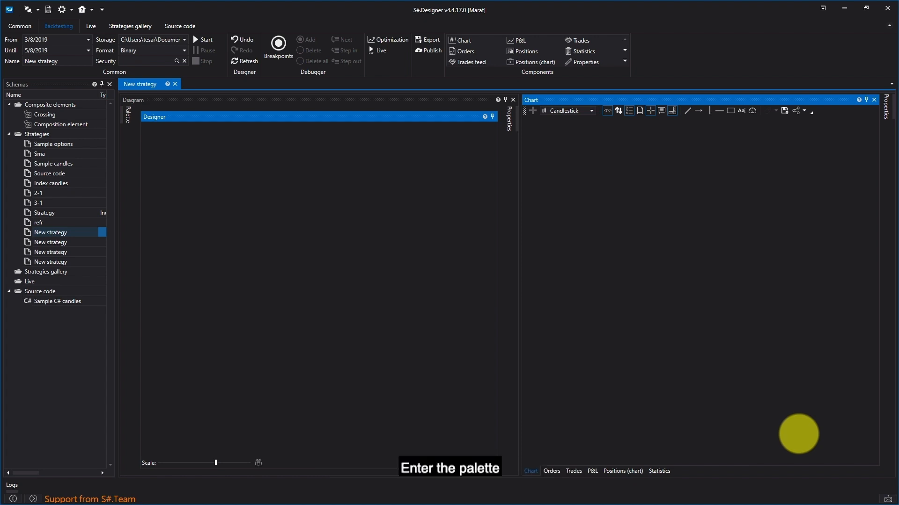
- Add a Variable cube to the strategy diagram and inspect its input and output sockets
{"action": "left_click", "coordinate": [127, 115]}
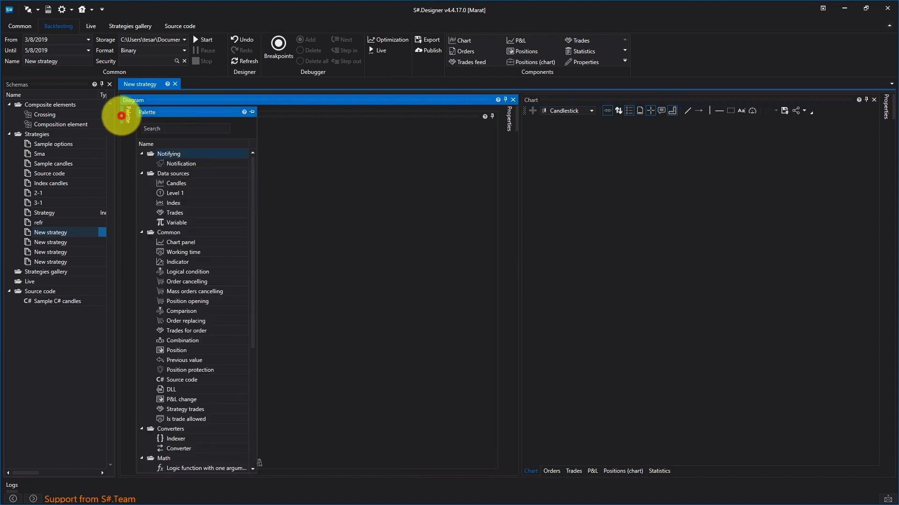
{"action": "left_click", "coordinate": [178, 223]}
{"action": "left_click_drag", "start_coordinate": [178, 223], "coordinate": [315, 156]}
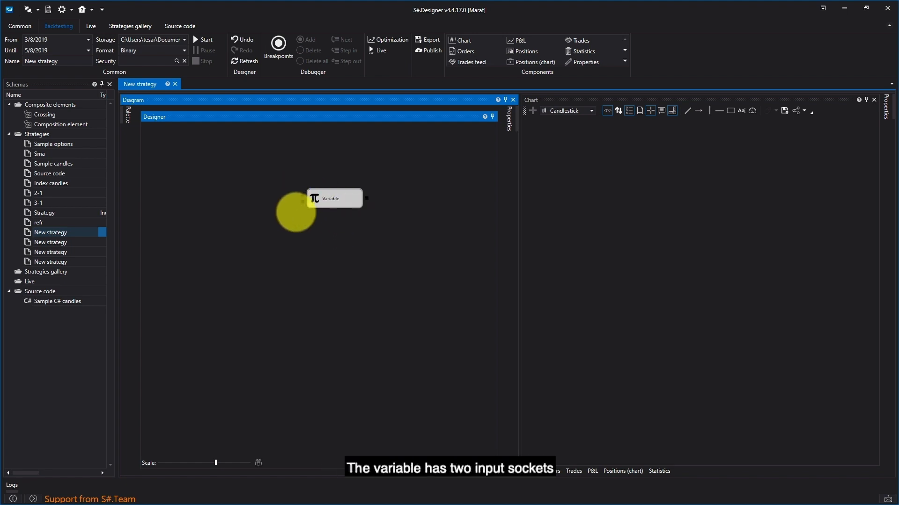
{"action": "mouse_move", "coordinate": [303, 196]}
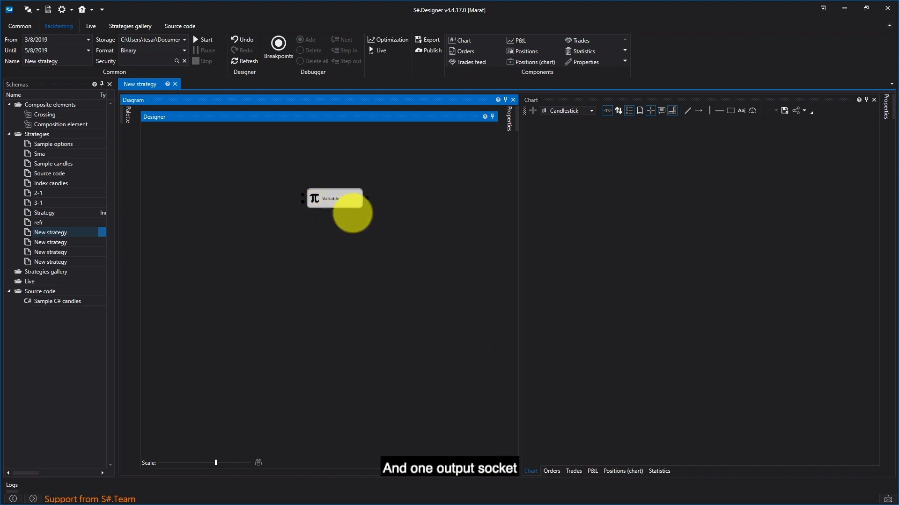
{"action": "mouse_move", "coordinate": [367, 198]}
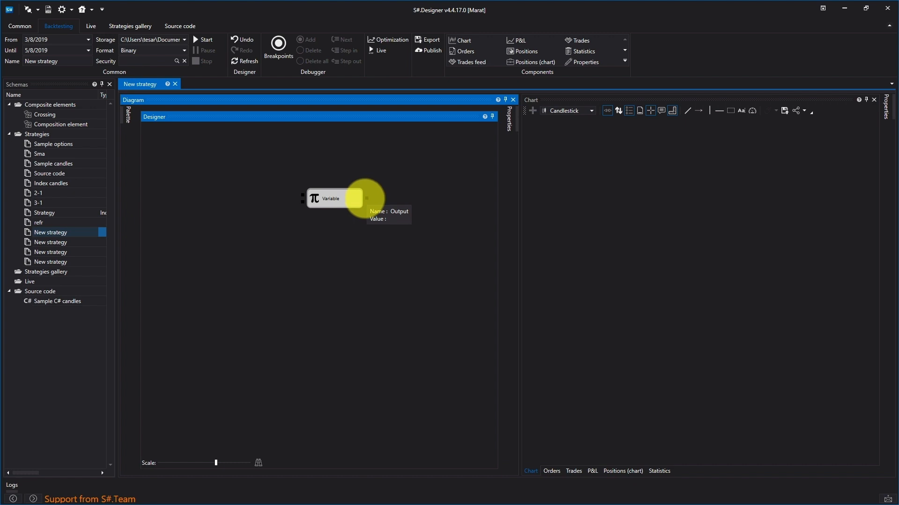
- Review the Variable cube's available data types, value and name properties, and delete the cube
{"action": "left_click", "coordinate": [354, 201]}
{"action": "right_click", "coordinate": [354, 201]}
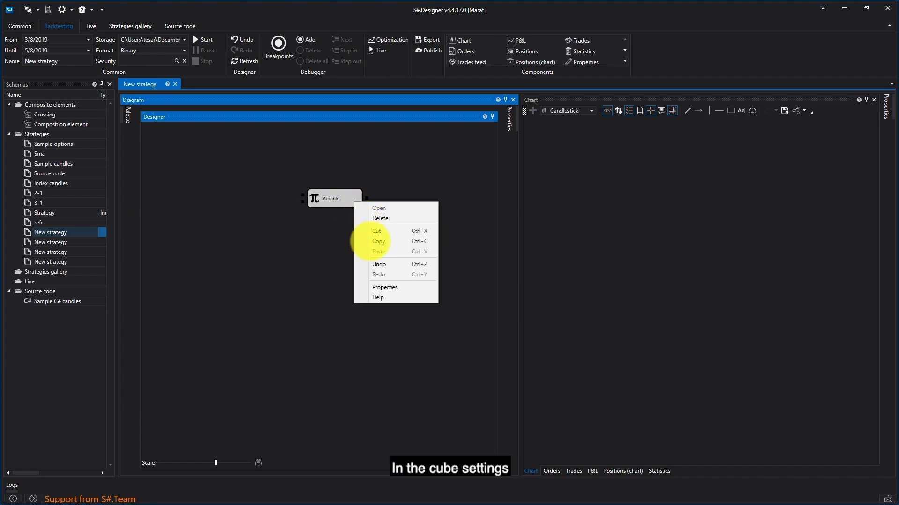
{"action": "left_click", "coordinate": [381, 286]}
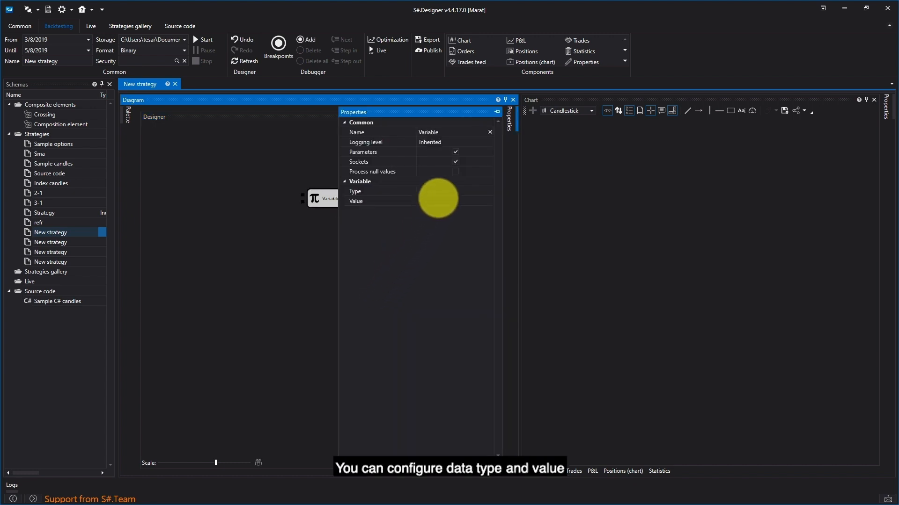
{"action": "left_click", "coordinate": [457, 190]}
{"action": "left_click", "coordinate": [487, 191]}
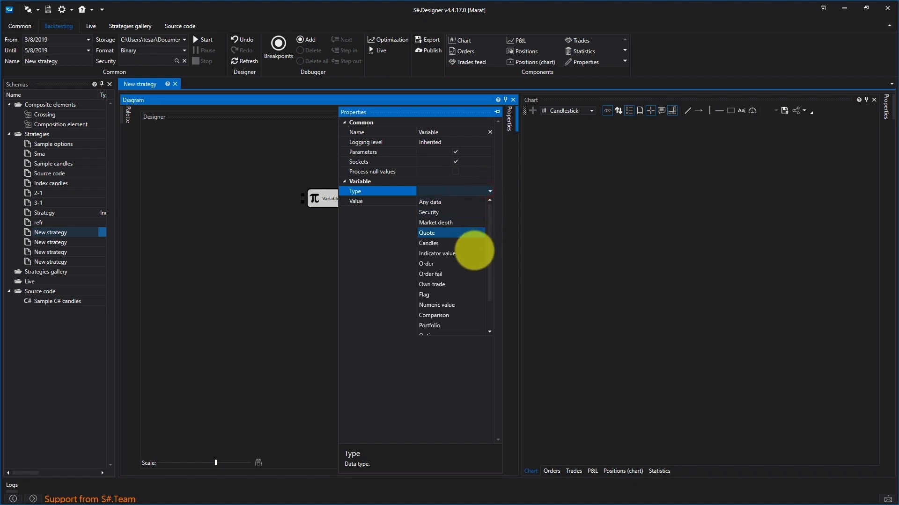
{"action": "left_click", "coordinate": [393, 225]}
{"action": "left_click", "coordinate": [459, 202]}
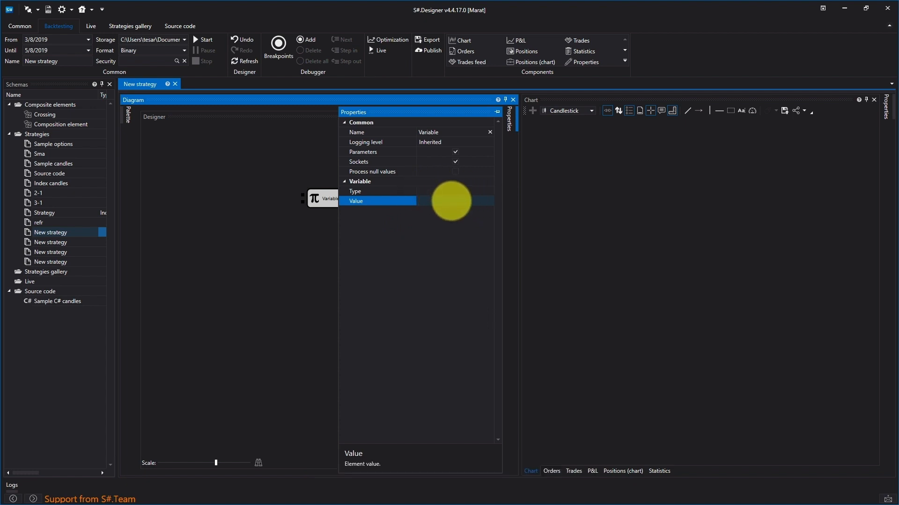
{"action": "left_click", "coordinate": [459, 132]}
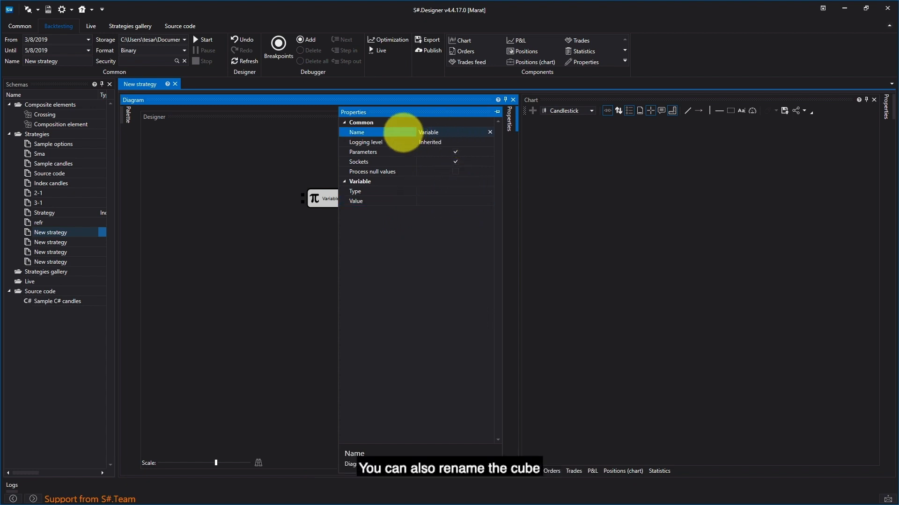
{"action": "left_click", "coordinate": [289, 251]}
{"action": "left_click_drag", "start_coordinate": [397, 171], "coordinate": [284, 237]}
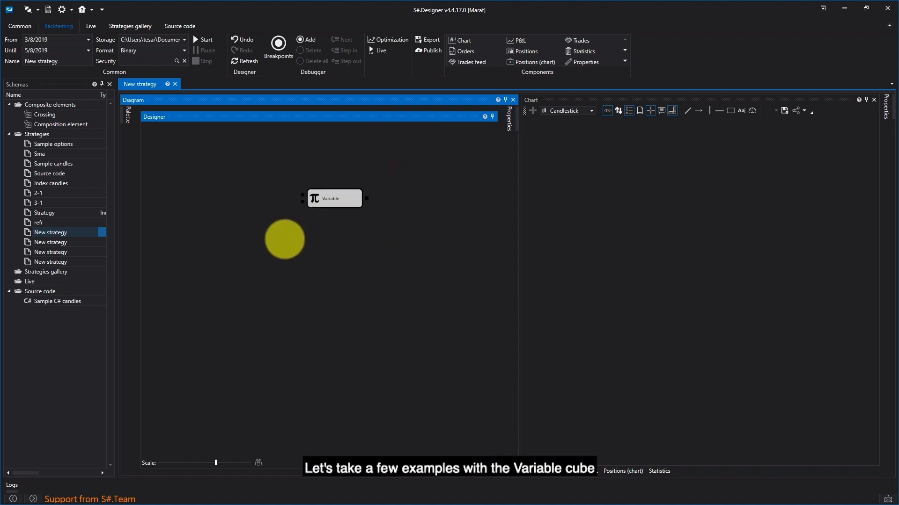
{"action": "key", "text": "Delete"}
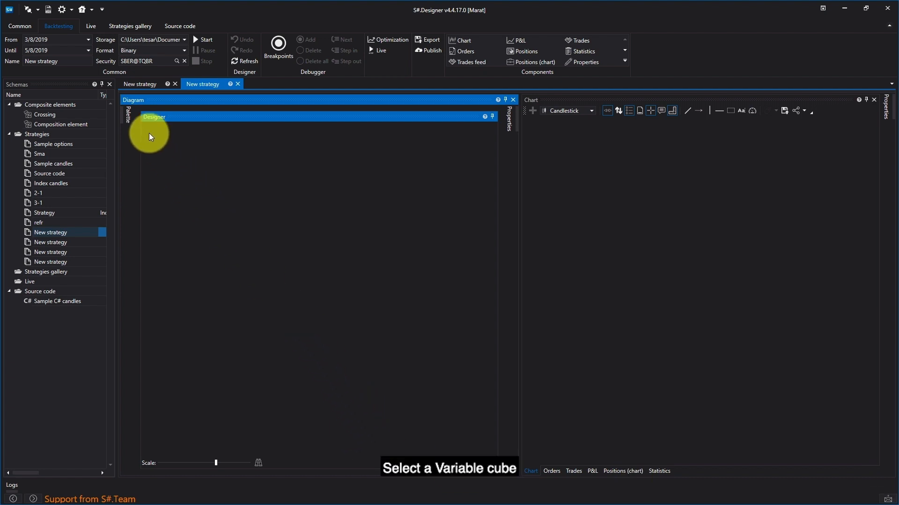
- Add a Variable cube to the empty strategy diagram and set its data type to Security
{"action": "left_click", "coordinate": [127, 116]}
{"action": "left_click_drag", "start_coordinate": [168, 174], "coordinate": [325, 158]}
{"action": "left_click", "coordinate": [331, 180]}
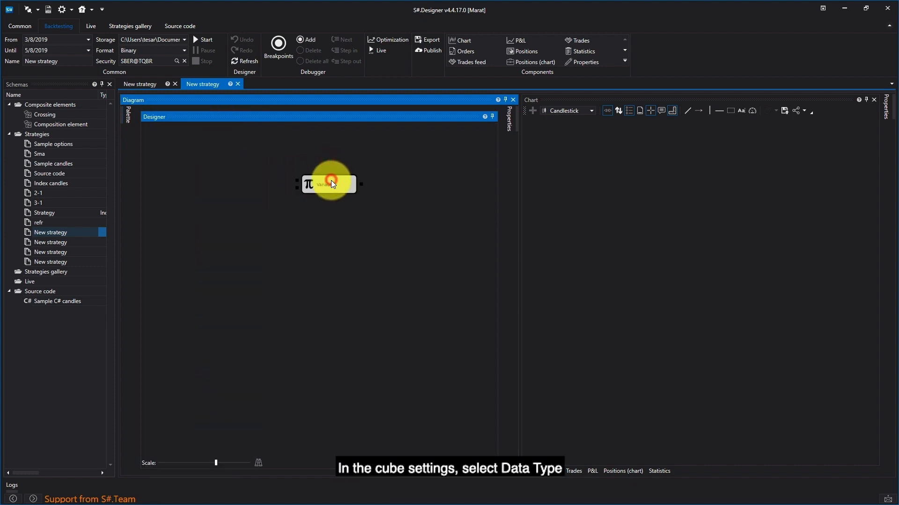
{"action": "right_click", "coordinate": [331, 182]}
{"action": "left_click", "coordinate": [373, 268]}
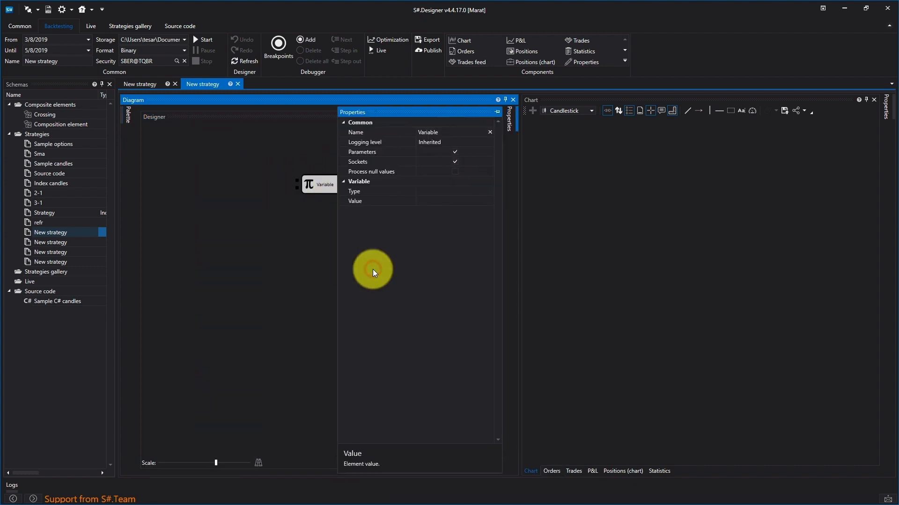
{"action": "left_click", "coordinate": [464, 191]}
{"action": "left_click", "coordinate": [490, 191]}
{"action": "left_click", "coordinate": [468, 213]}
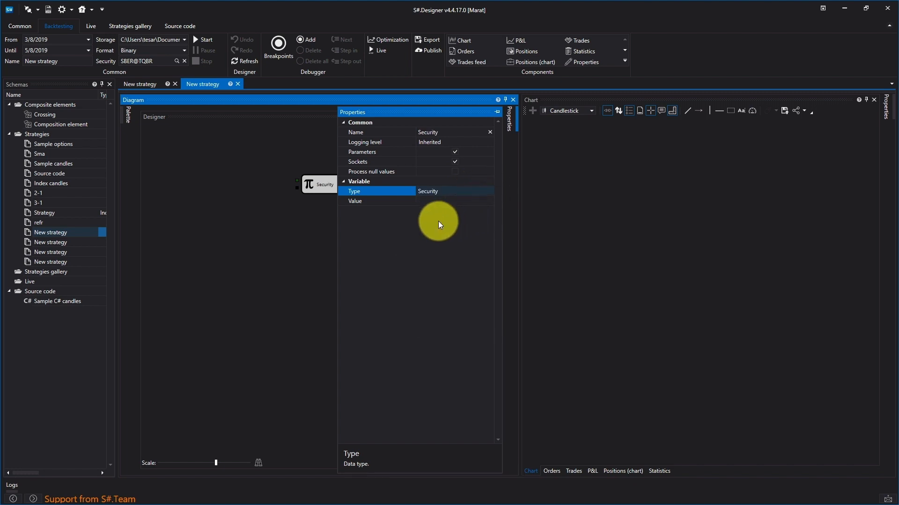
- Set the Security cube's value to the SBER instrument on the TQBR board, searching for sber@
{"action": "left_click", "coordinate": [452, 201]}
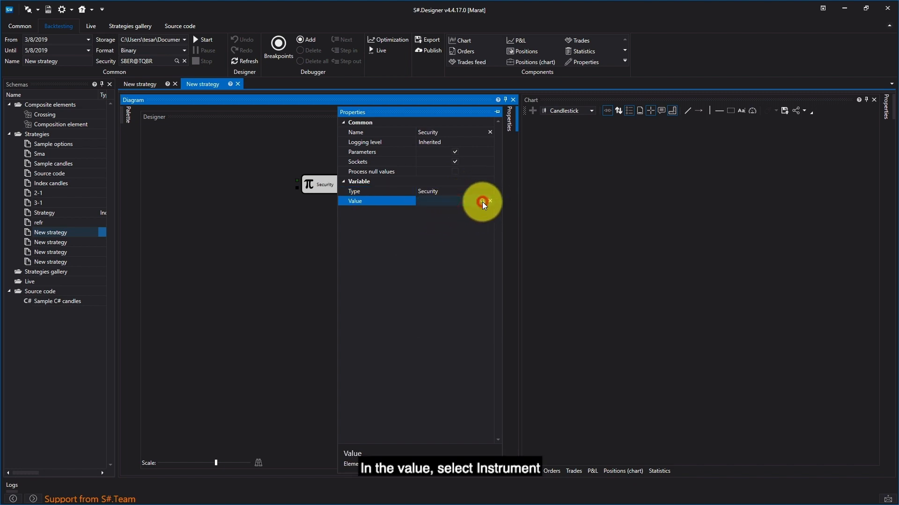
{"action": "left_click", "coordinate": [482, 201]}
{"action": "left_click", "coordinate": [462, 186]}
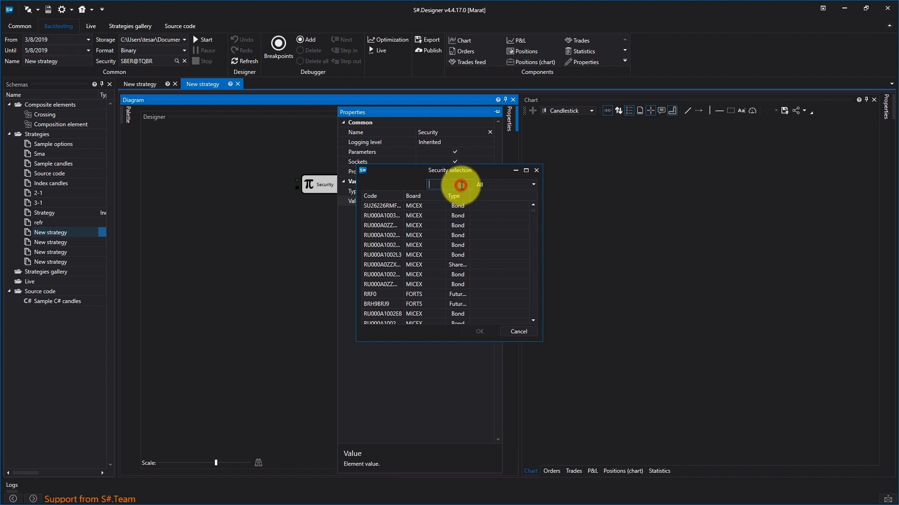
{"action": "type", "text": "s"}
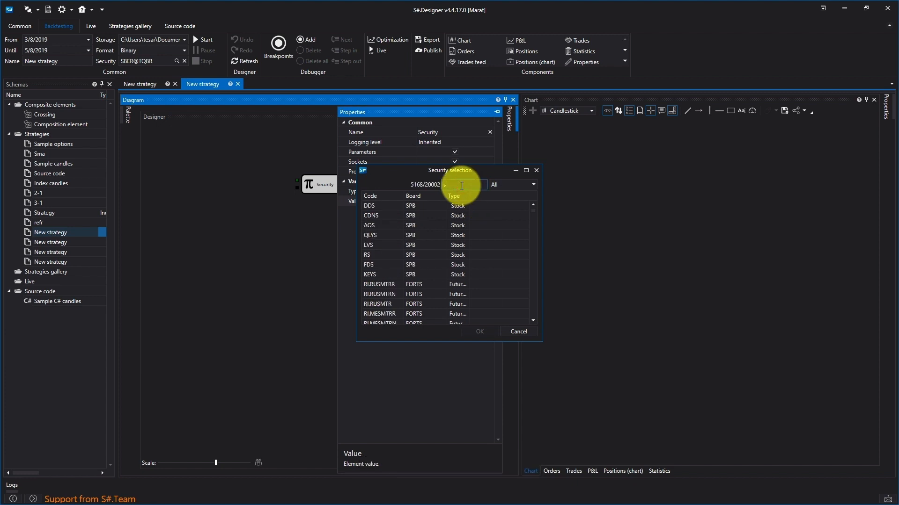
{"action": "type", "text": "ber"}
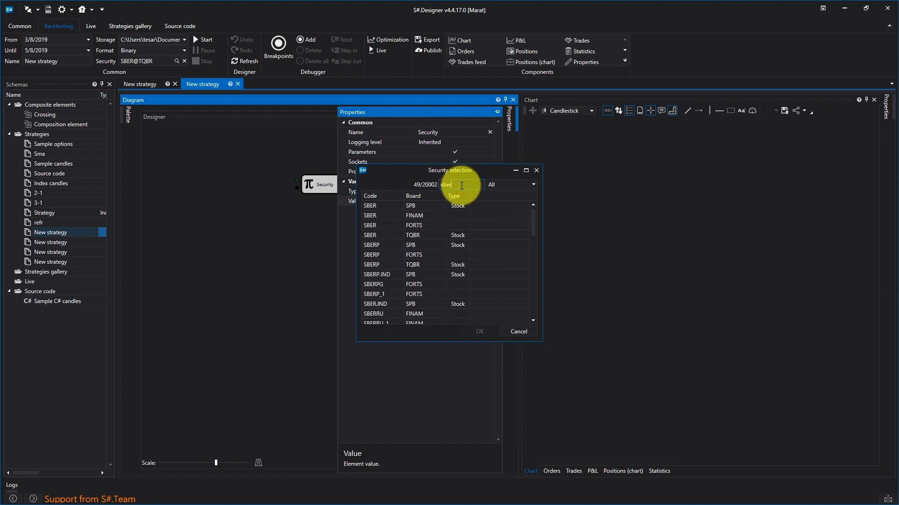
{"action": "type", "text": "@"}
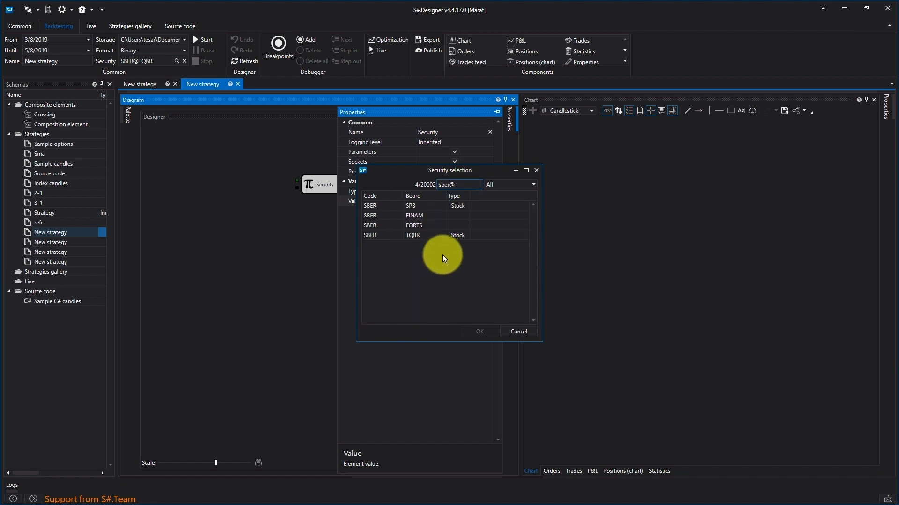
{"action": "double_click", "coordinate": [438, 235]}
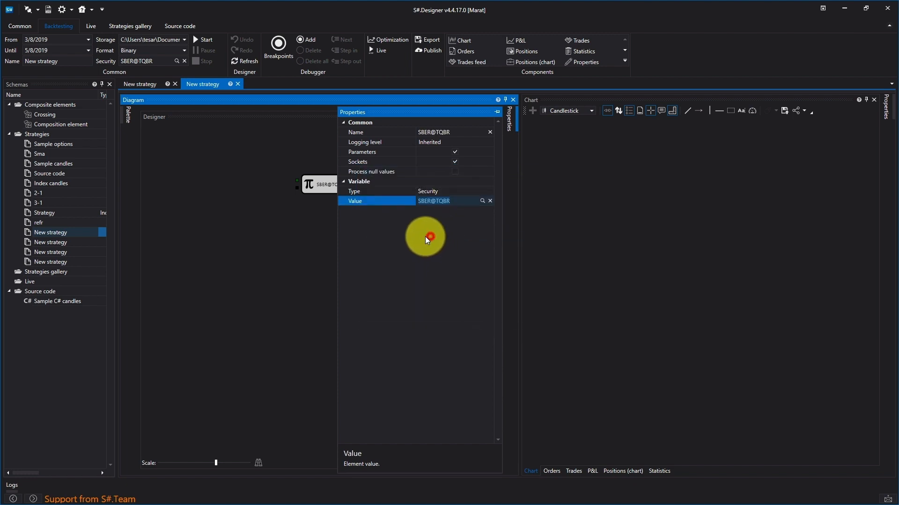
{"action": "left_click", "coordinate": [299, 228]}
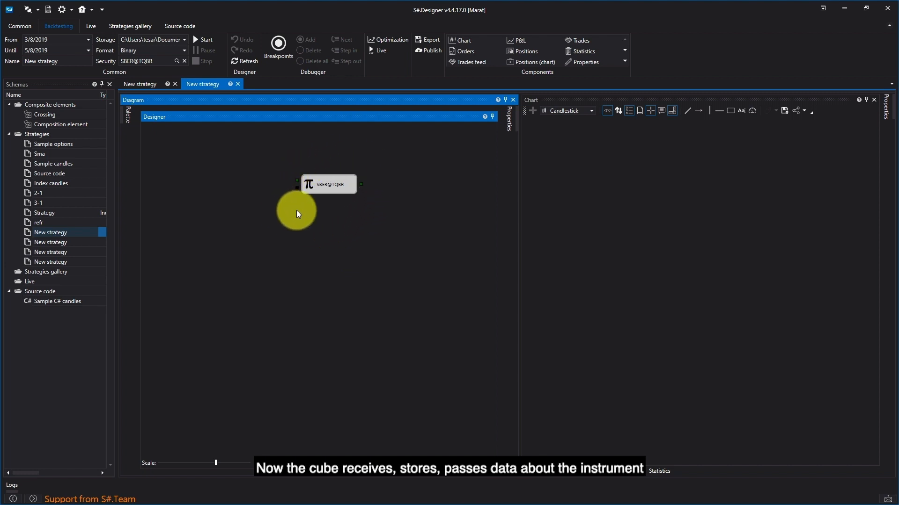
- Add a second Variable cube below the SBER@TQBR cube and set its data type to Numeric value
{"action": "left_click", "coordinate": [133, 116]}
{"action": "left_click_drag", "start_coordinate": [171, 174], "coordinate": [336, 223]}
{"action": "left_click", "coordinate": [340, 227]}
{"action": "right_click", "coordinate": [340, 229]}
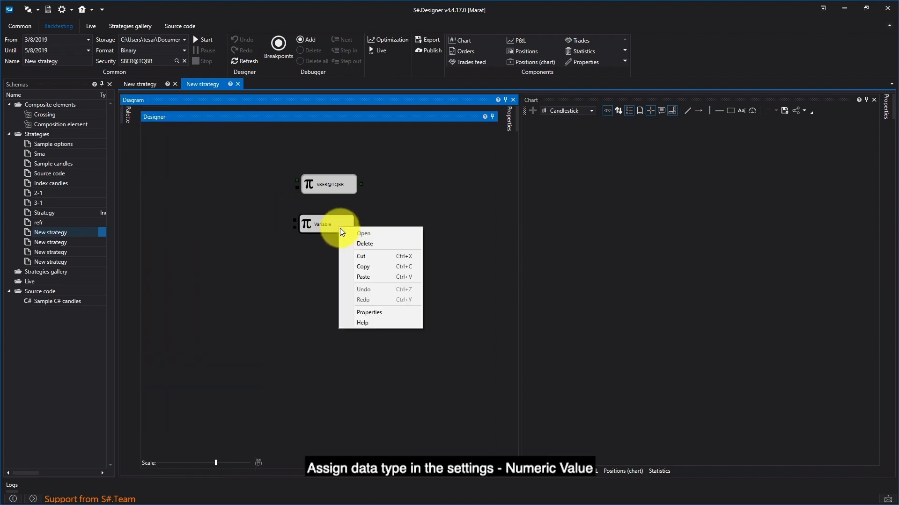
{"action": "left_click", "coordinate": [375, 316]}
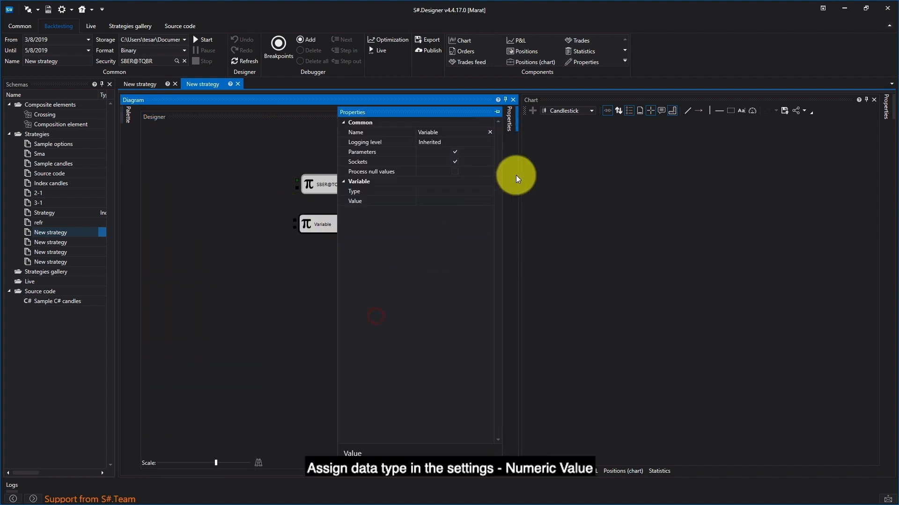
{"action": "left_click", "coordinate": [487, 190]}
{"action": "left_click", "coordinate": [490, 190]}
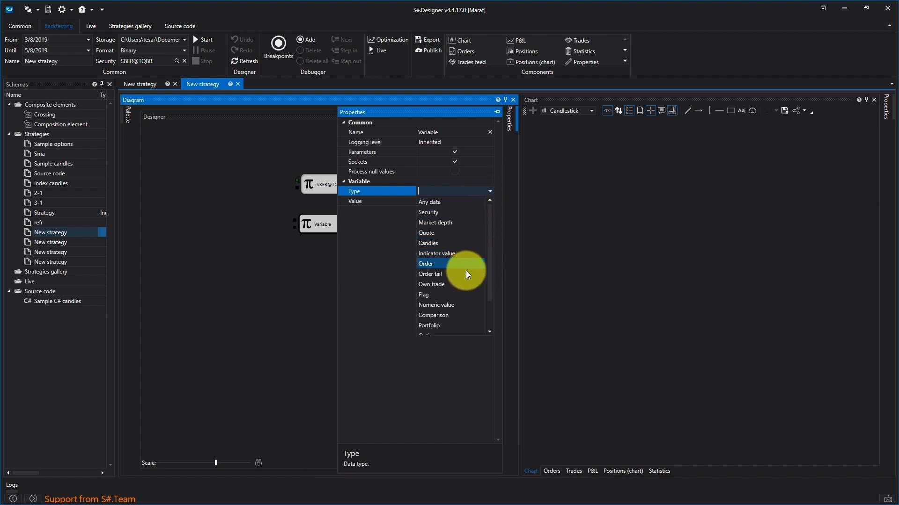
{"action": "left_click", "coordinate": [454, 305]}
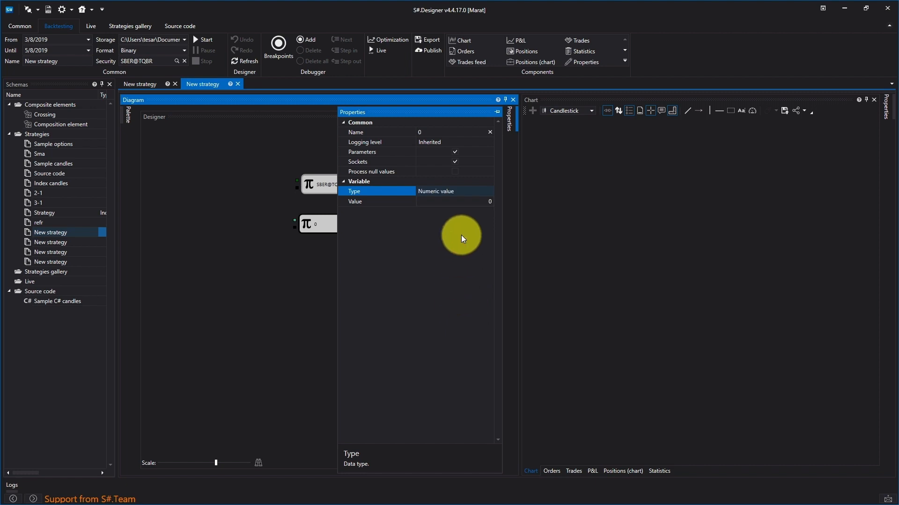
- Set the numeric cube's value to 23 and align the cube beneath the SBER@TQBR cube
{"action": "left_click", "coordinate": [481, 199]}
{"action": "left_click", "coordinate": [488, 203]}
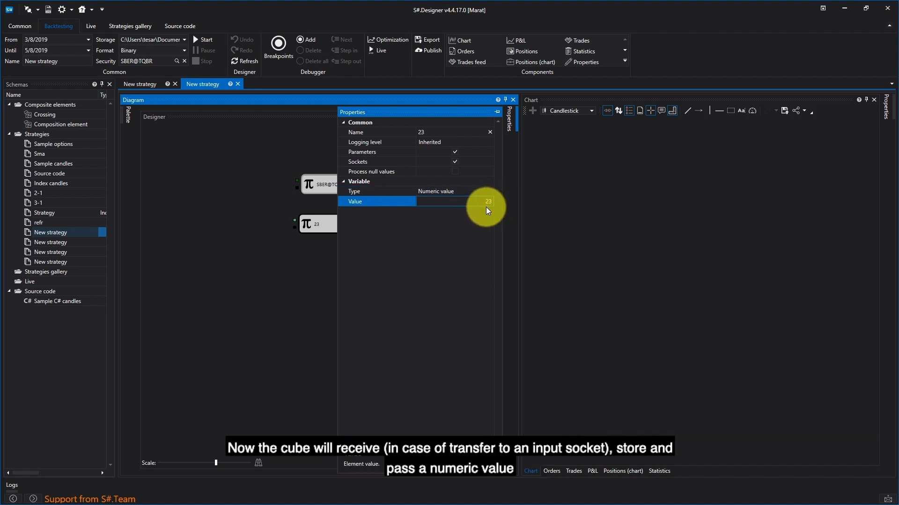
{"action": "type", "text": "23"}
{"action": "left_click", "coordinate": [313, 262]}
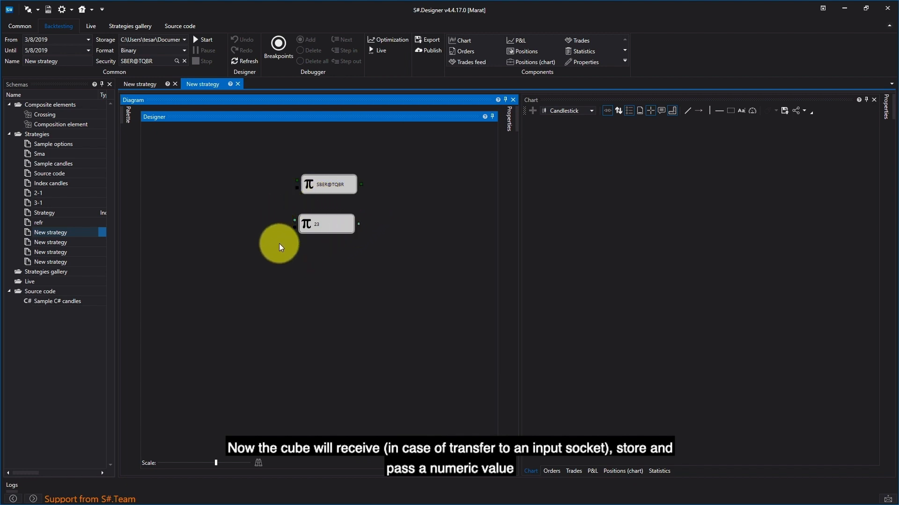
{"action": "left_click_drag", "start_coordinate": [333, 226], "coordinate": [335, 225]}
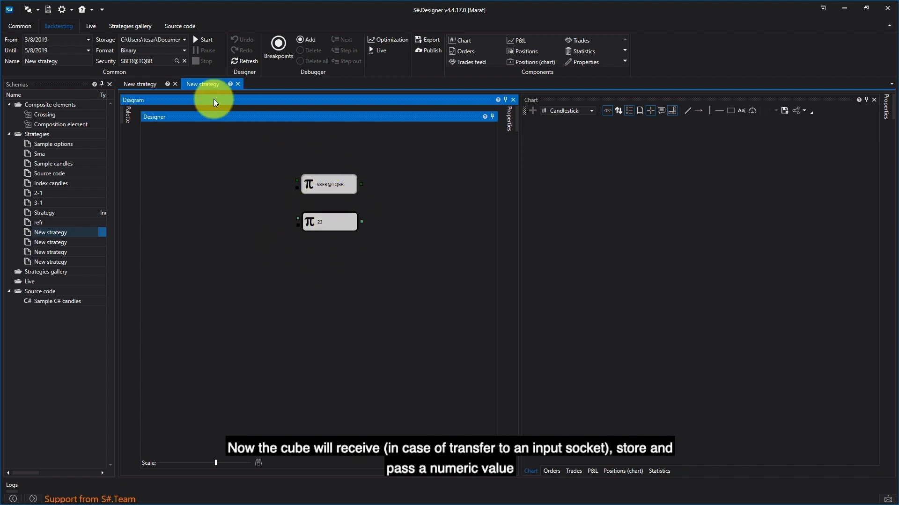
- Add a third Variable cube below the numeric cube and set its data type to Portfolio
{"action": "left_click", "coordinate": [127, 115]}
{"action": "left_click_drag", "start_coordinate": [186, 175], "coordinate": [186, 177]}
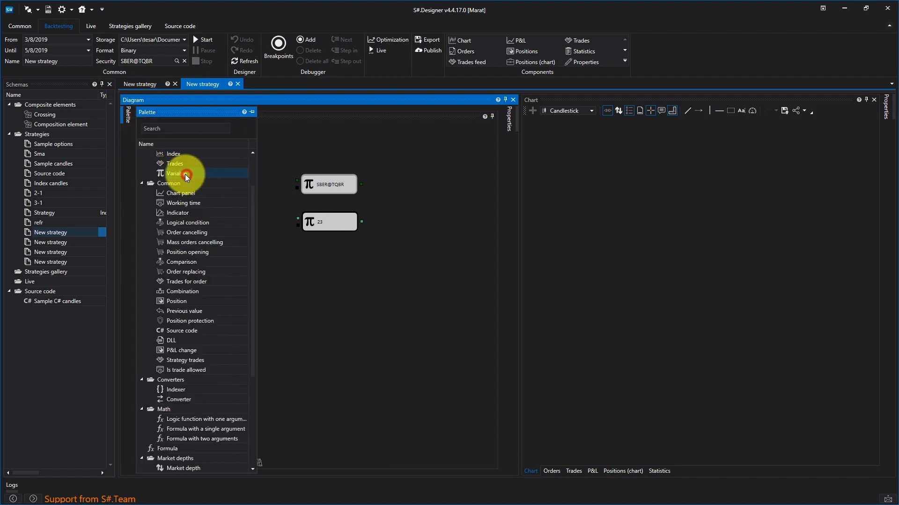
{"action": "left_click_drag", "start_coordinate": [256, 215], "coordinate": [321, 260]}
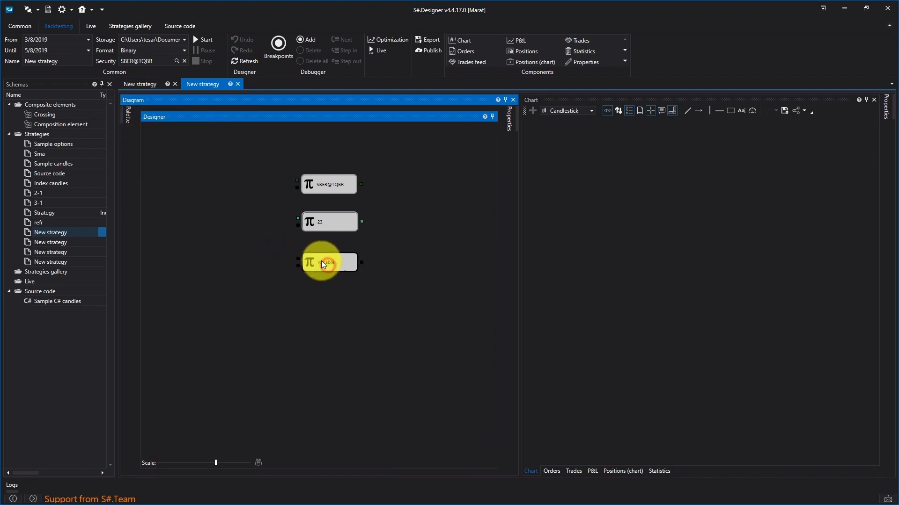
{"action": "right_click", "coordinate": [322, 260]}
{"action": "left_click", "coordinate": [369, 343]}
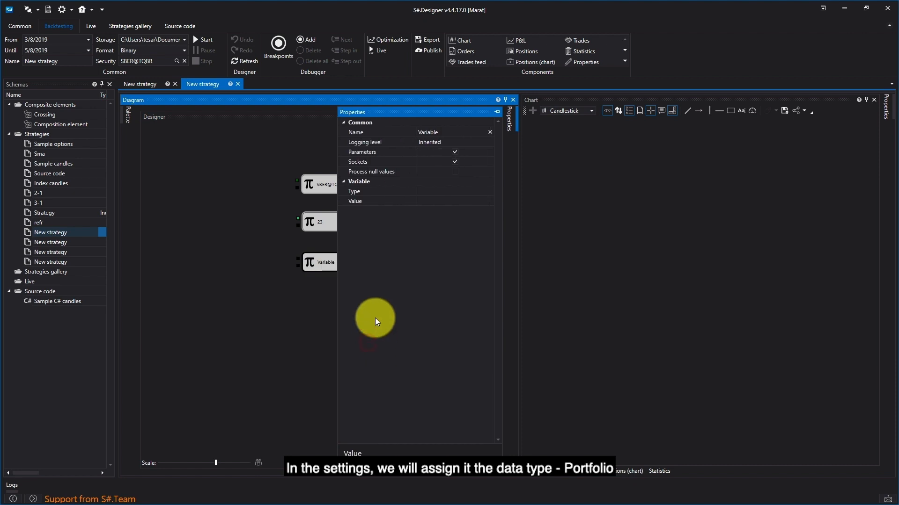
{"action": "left_click", "coordinate": [461, 193]}
{"action": "left_click", "coordinate": [489, 191]}
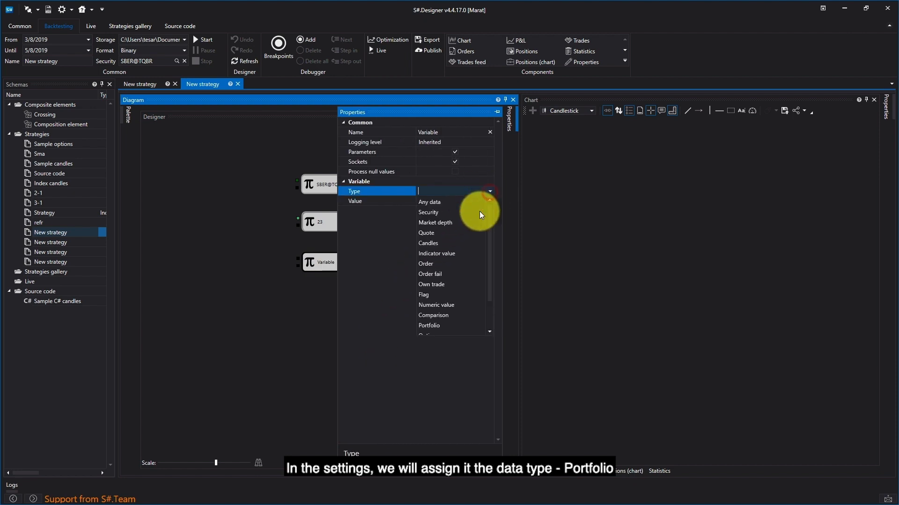
{"action": "left_click", "coordinate": [447, 305]}
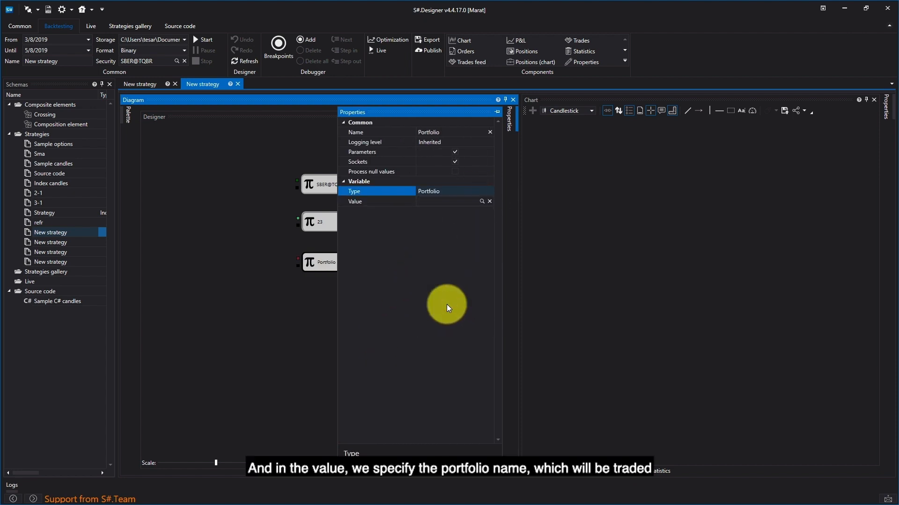
- Set the Portfolio cube's value to the Simulator portfolio
{"action": "left_click", "coordinate": [481, 201]}
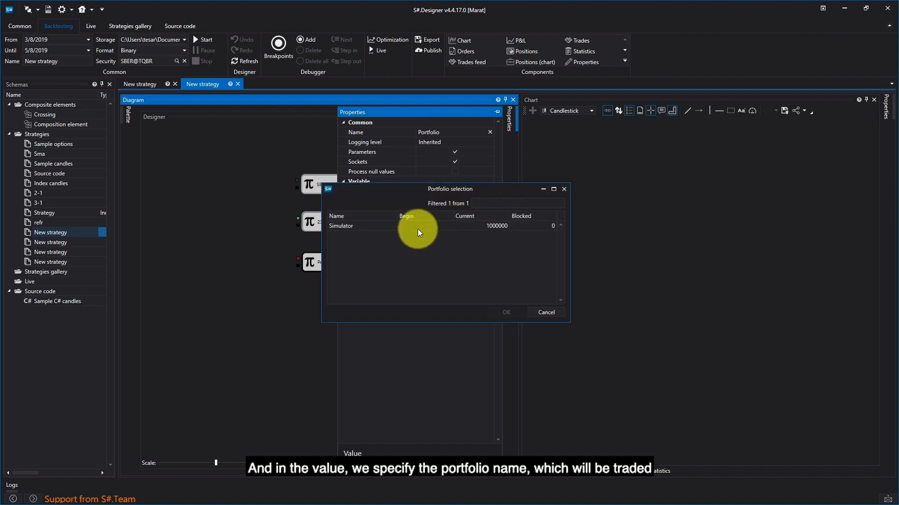
{"action": "left_click", "coordinate": [377, 225]}
{"action": "left_click", "coordinate": [494, 313]}
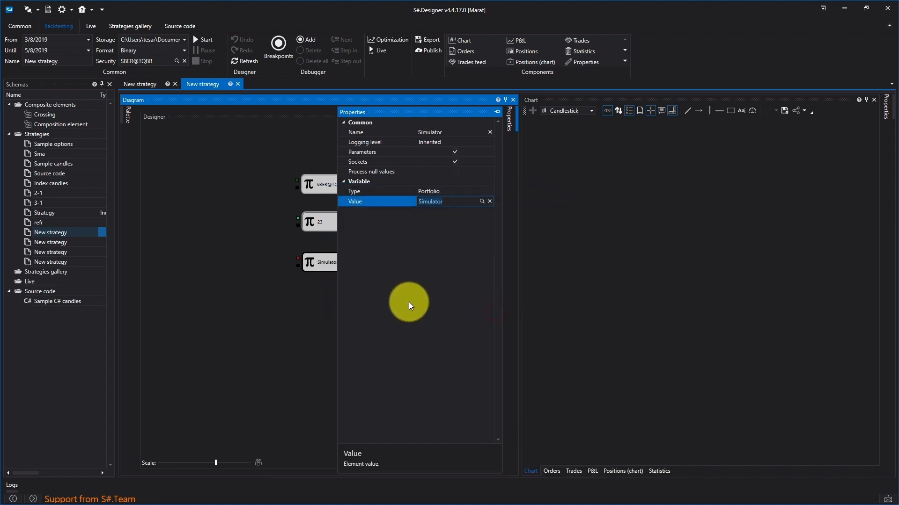
- Add a fourth Variable cube to the diagram below the Simulator cube
{"action": "left_click", "coordinate": [324, 308]}
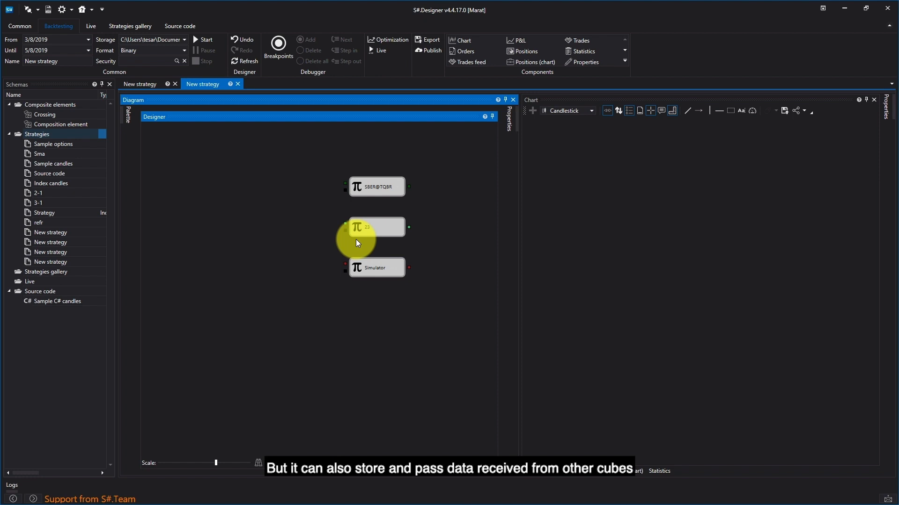
{"action": "left_click", "coordinate": [128, 113]}
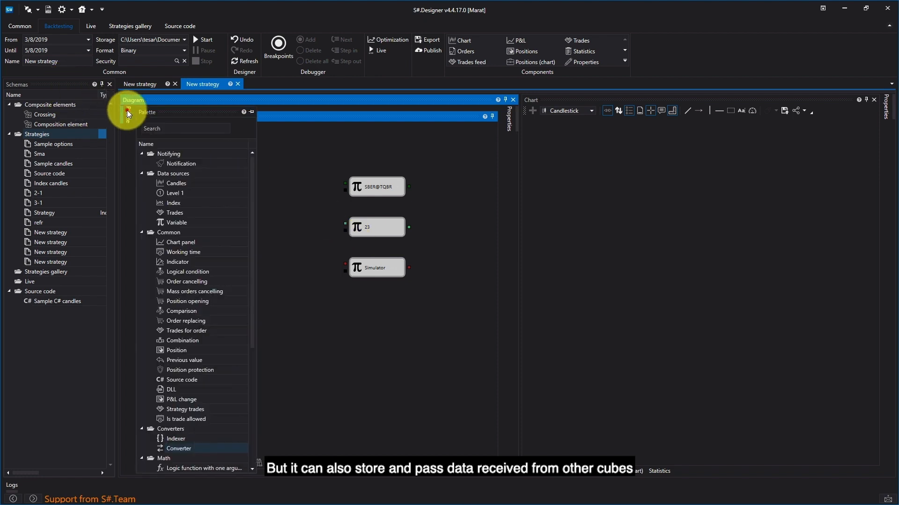
{"action": "left_click_drag", "start_coordinate": [182, 225], "coordinate": [299, 310]}
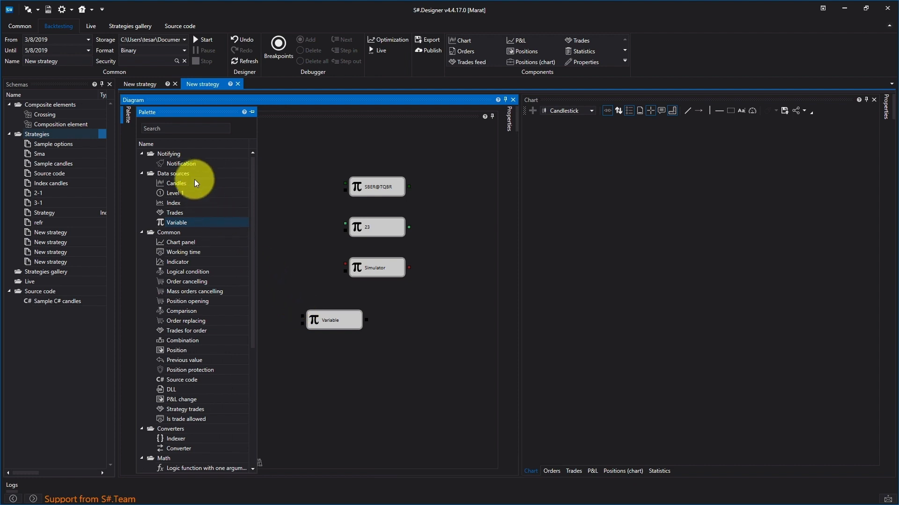
- Add a Candles cube and a Converter cube, and stack them to the left of the Variable cubes
{"action": "left_click", "coordinate": [172, 183]}
{"action": "left_click_drag", "start_coordinate": [246, 200], "coordinate": [270, 229]}
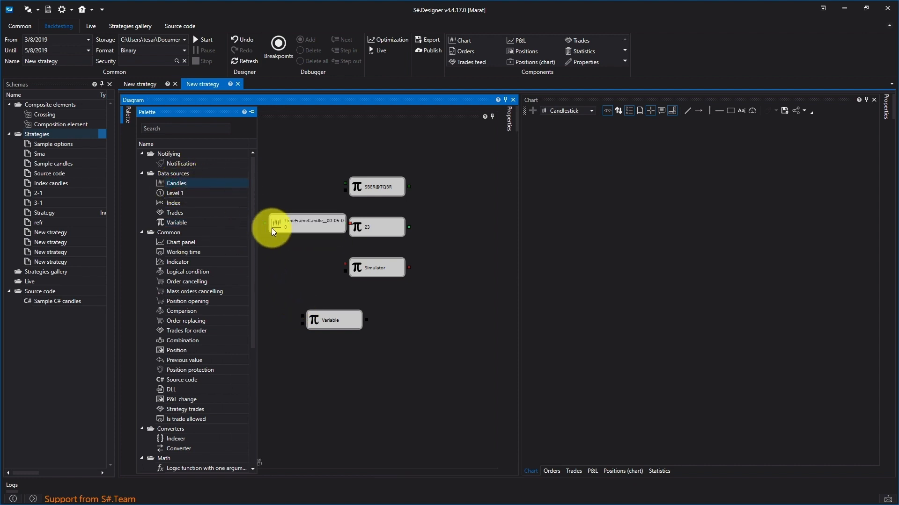
{"action": "left_click_drag", "start_coordinate": [178, 449], "coordinate": [263, 256]}
{"action": "left_click", "coordinate": [280, 159]}
{"action": "left_click_drag", "start_coordinate": [295, 223], "coordinate": [221, 241]}
{"action": "left_click_drag", "start_coordinate": [287, 264], "coordinate": [223, 271]}
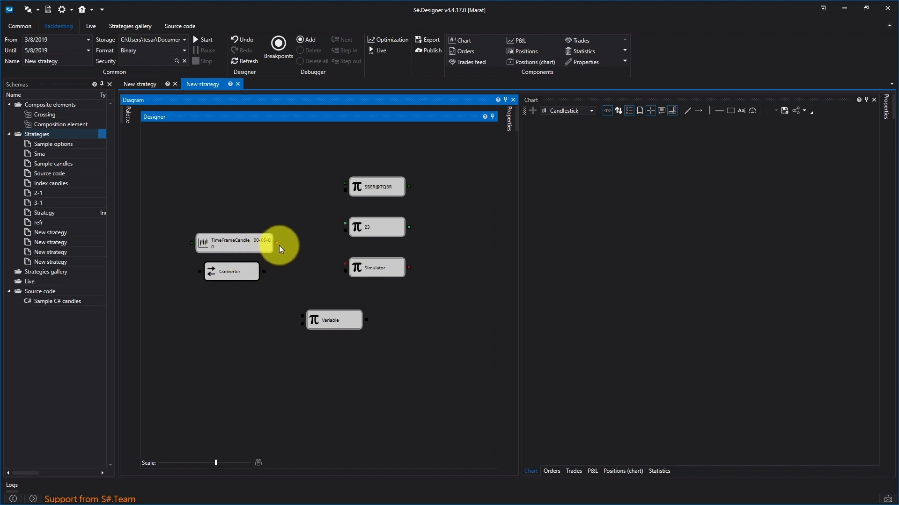
- Connect the Candles cube's output to the Converter cube's input and set the Converter's property to Closing price
{"action": "left_click_drag", "start_coordinate": [277, 243], "coordinate": [199, 272]}
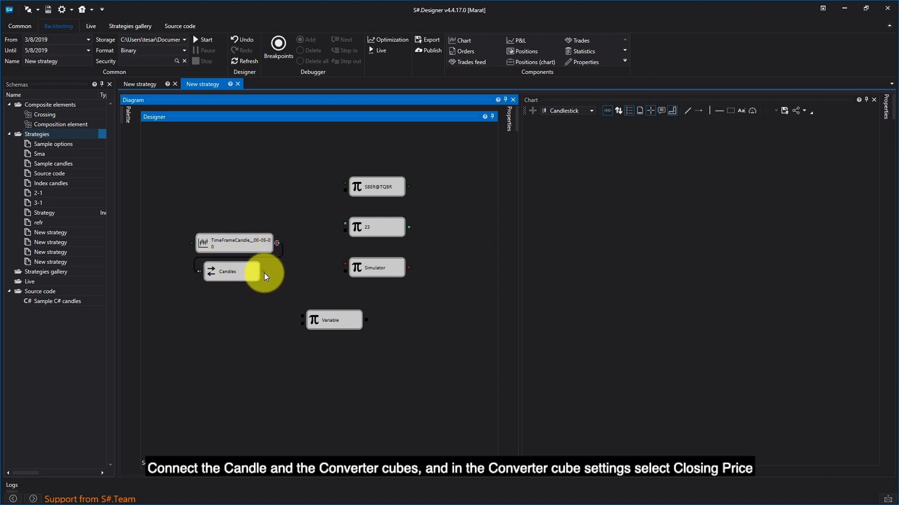
{"action": "right_click", "coordinate": [255, 276]}
{"action": "left_click", "coordinate": [289, 362]}
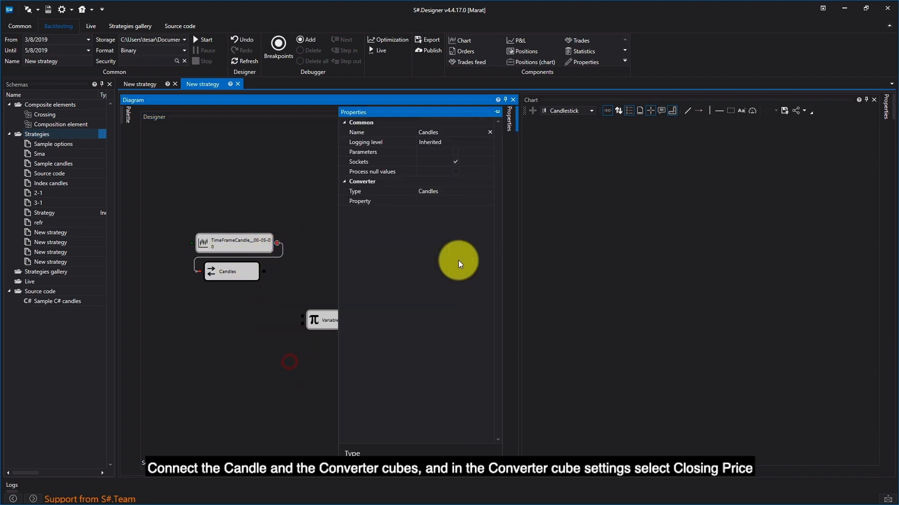
{"action": "left_click", "coordinate": [455, 203]}
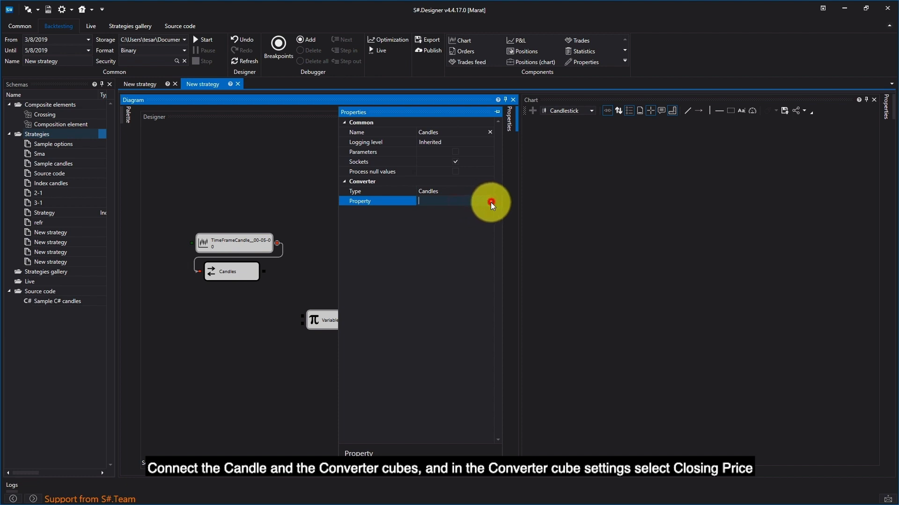
{"action": "left_click", "coordinate": [491, 202]}
{"action": "left_click", "coordinate": [462, 221]}
{"action": "left_click", "coordinate": [277, 311]}
- Connect the Converter's output to the unconfigured Variable cube's input and move that cube beneath the Converter
{"action": "left_click_drag", "start_coordinate": [276, 271], "coordinate": [288, 304]}
{"action": "left_click_drag", "start_coordinate": [342, 324], "coordinate": [247, 319]}
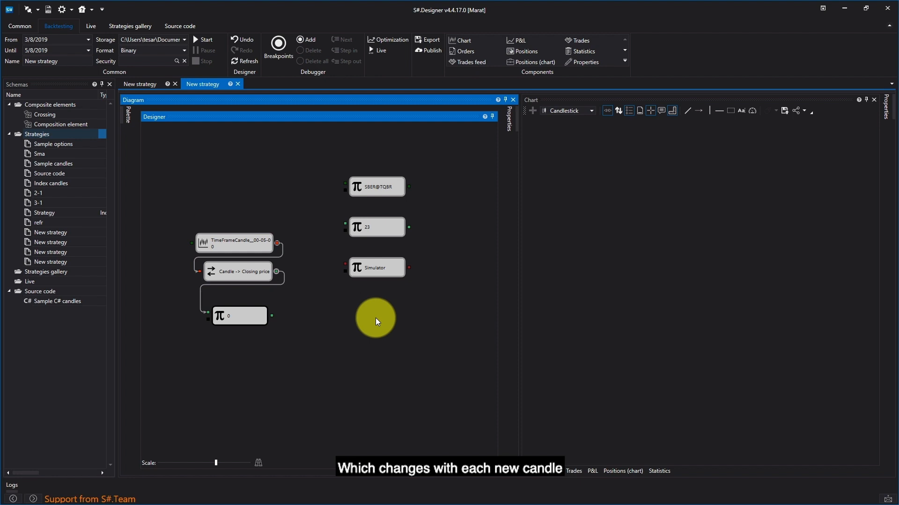
- Add a Logical condition cube to the empty strategy diagram
{"action": "mouse_move", "coordinate": [130, 114]}
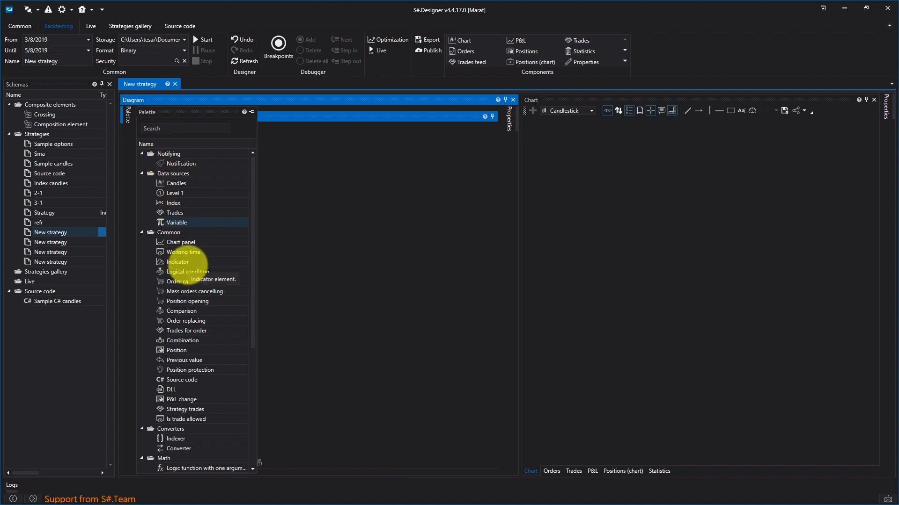
{"action": "left_click", "coordinate": [181, 273]}
{"action": "left_click_drag", "start_coordinate": [181, 272], "coordinate": [323, 191]}
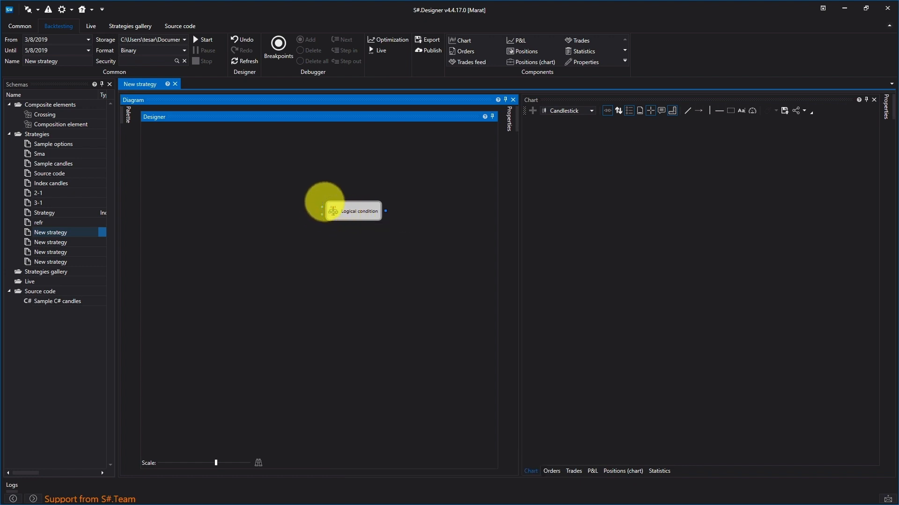
{"action": "mouse_move", "coordinate": [322, 211]}
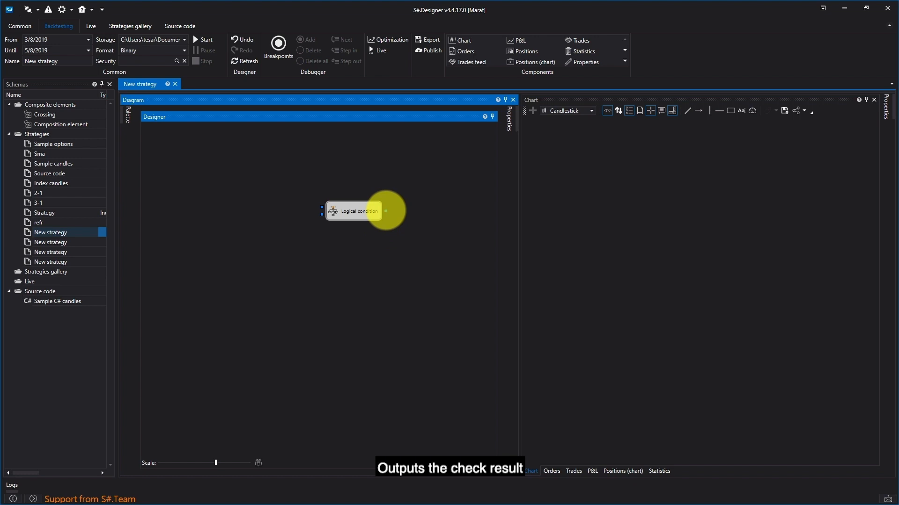
- Examine the operator choices and the name setting in the Logical condition cube's properties
{"action": "left_click", "coordinate": [368, 211]}
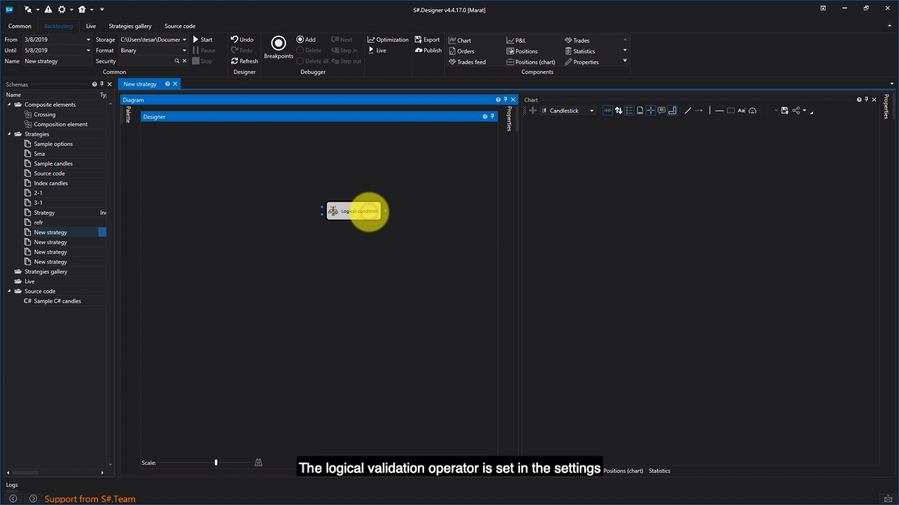
{"action": "right_click", "coordinate": [369, 212]}
{"action": "left_click", "coordinate": [399, 293]}
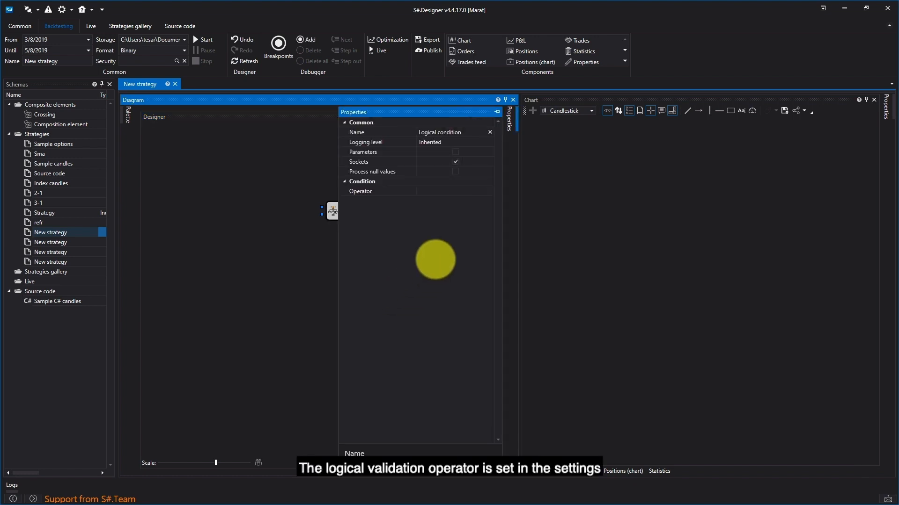
{"action": "left_click", "coordinate": [482, 191]}
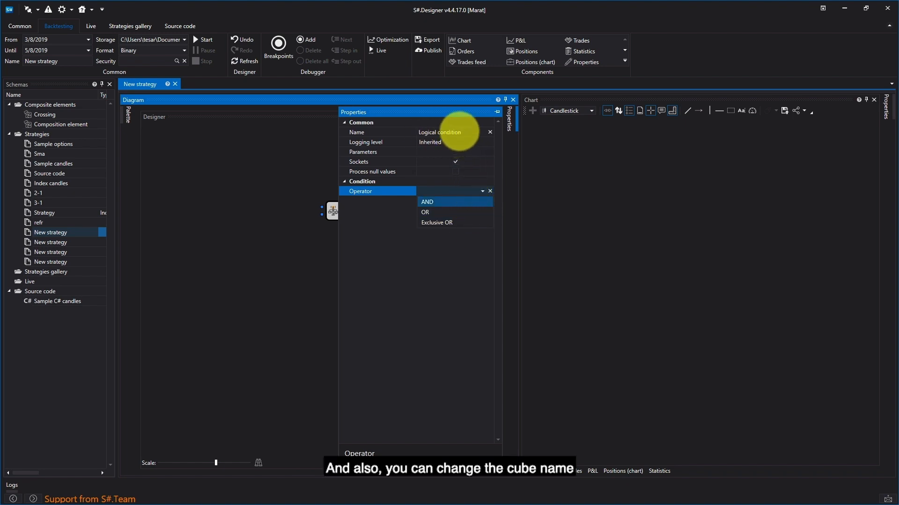
{"action": "left_click", "coordinate": [303, 160]}
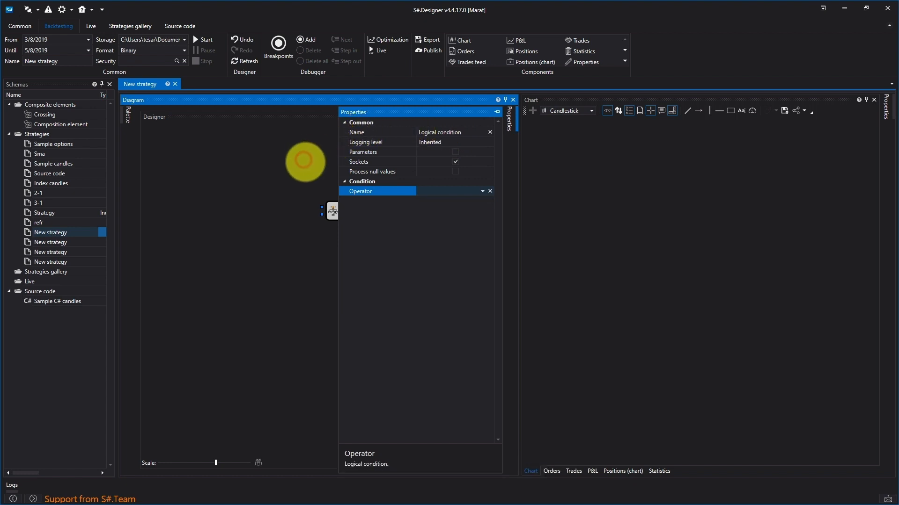
{"action": "left_click_drag", "start_coordinate": [427, 165], "coordinate": [310, 253]}
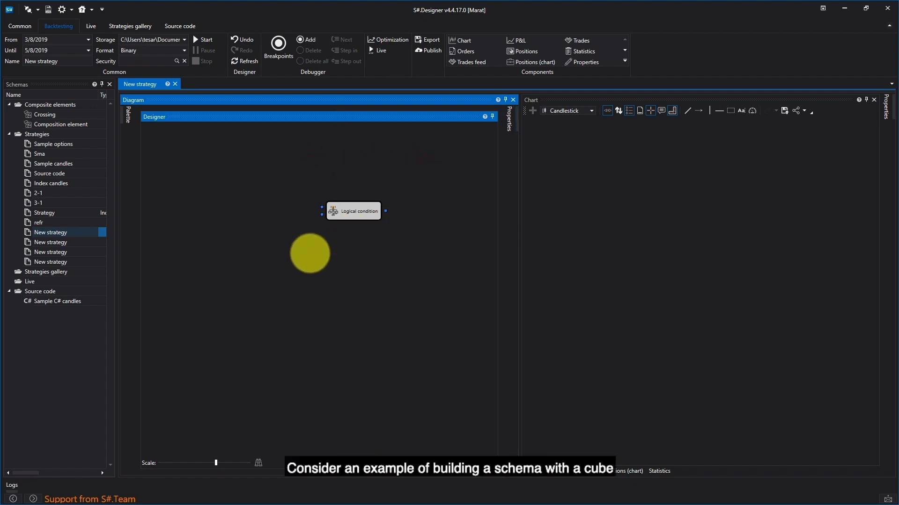
- Start from an empty diagram and place a Logical condition cube near its centre
{"action": "key", "text": "Delete"}
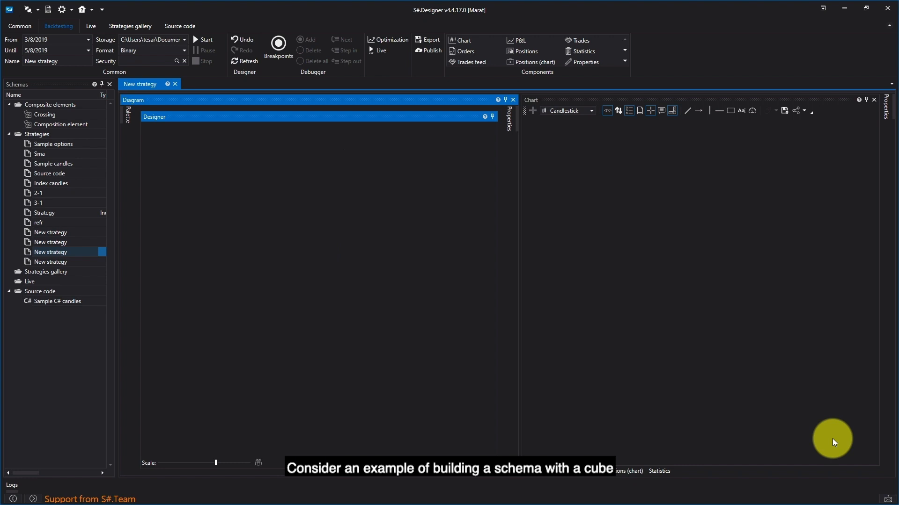
{"action": "left_click", "coordinate": [123, 114]}
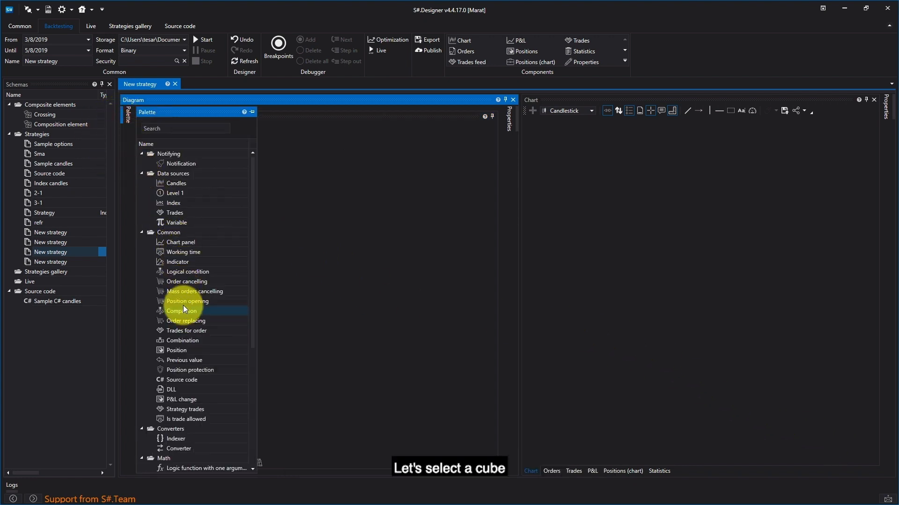
{"action": "left_click", "coordinate": [180, 274]}
{"action": "left_click_drag", "start_coordinate": [265, 246], "coordinate": [306, 217]}
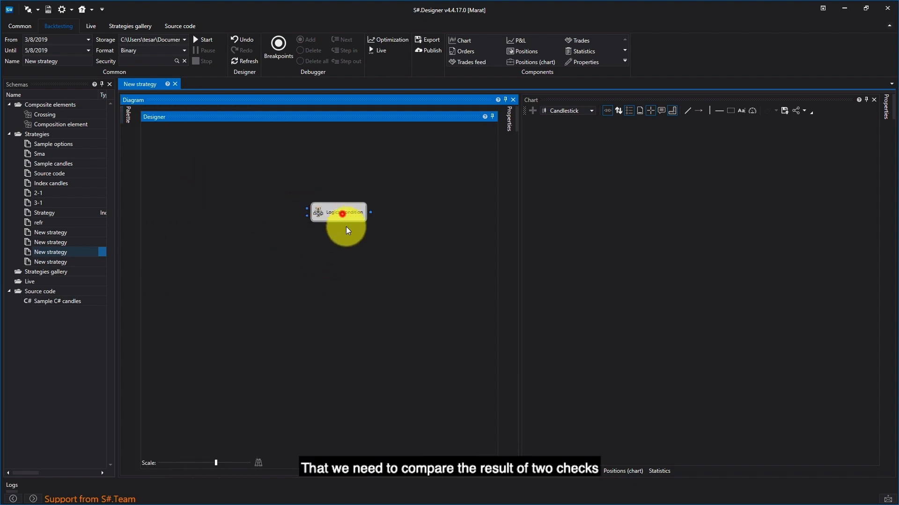
- Add two Comparison cubes and stack them to the left of the Logical condition cube
{"action": "left_click", "coordinate": [119, 113]}
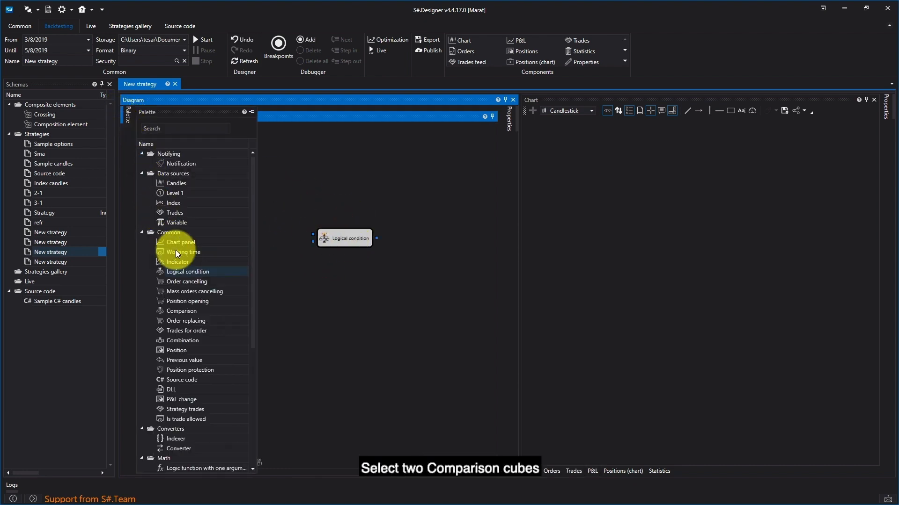
{"action": "left_click_drag", "start_coordinate": [176, 311], "coordinate": [283, 168]}
{"action": "left_click_drag", "start_coordinate": [195, 310], "coordinate": [275, 271]}
{"action": "left_click", "coordinate": [356, 218]}
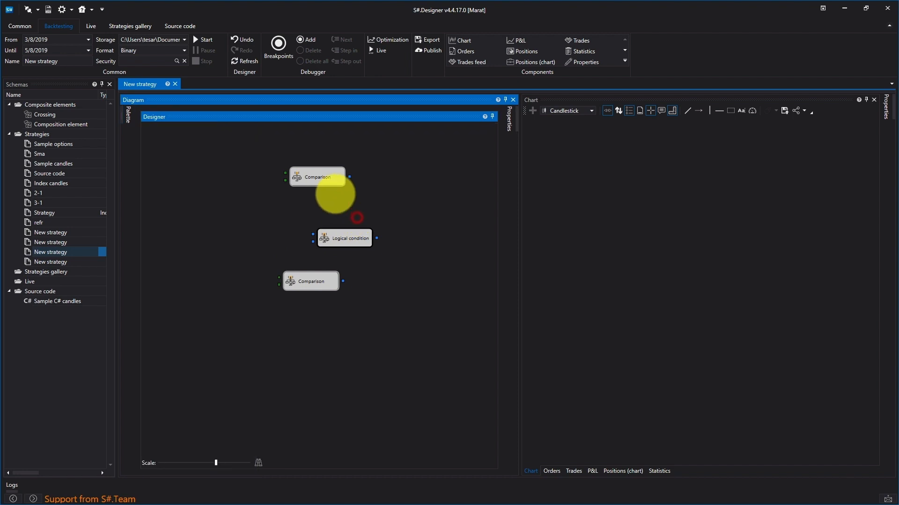
{"action": "left_click_drag", "start_coordinate": [317, 177], "coordinate": [245, 222]}
{"action": "left_click_drag", "start_coordinate": [292, 281], "coordinate": [238, 253]}
- Set the upper Comparison cube's operator to >
{"action": "right_click", "coordinate": [253, 209]}
{"action": "left_click", "coordinate": [284, 298]}
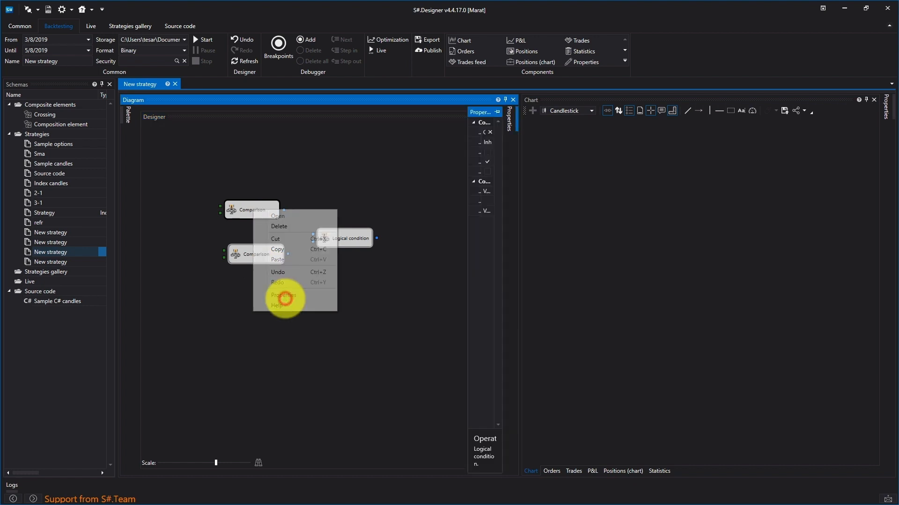
{"action": "left_click", "coordinate": [445, 201]}
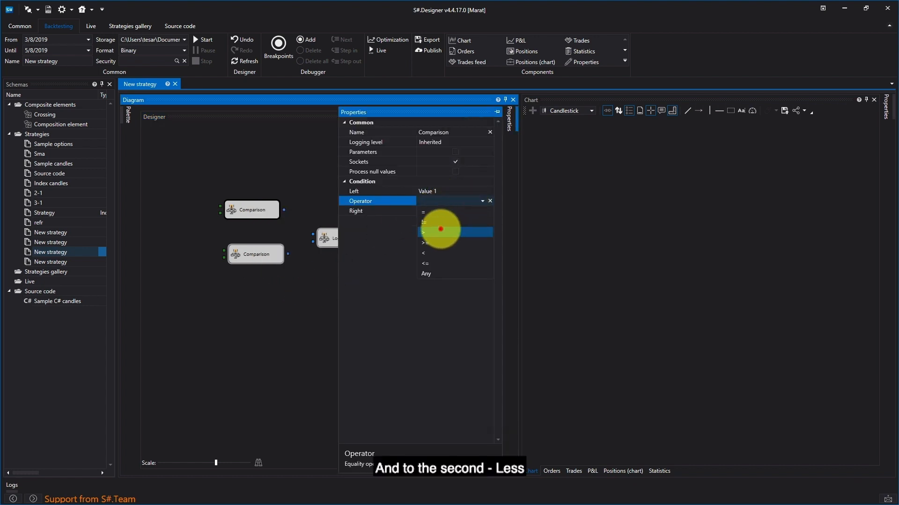
{"action": "left_click", "coordinate": [440, 228]}
{"action": "left_click", "coordinate": [327, 306]}
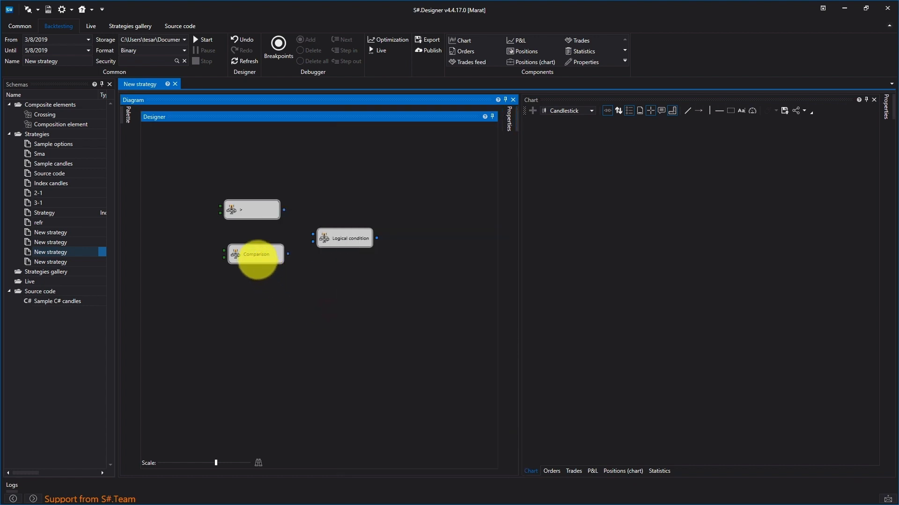
- Set the lower Comparison cube's operator to <
{"action": "right_click", "coordinate": [257, 258]}
{"action": "left_click", "coordinate": [283, 346]}
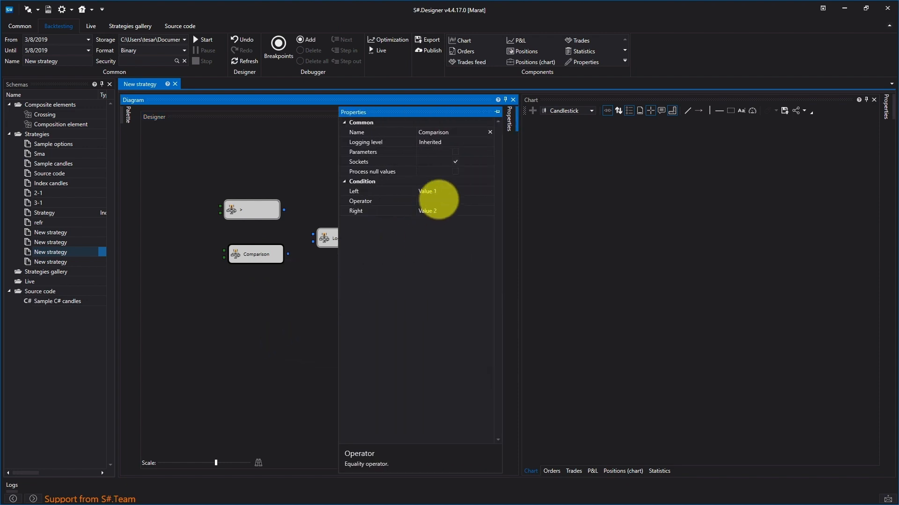
{"action": "left_click", "coordinate": [435, 200]}
{"action": "left_click", "coordinate": [426, 255]}
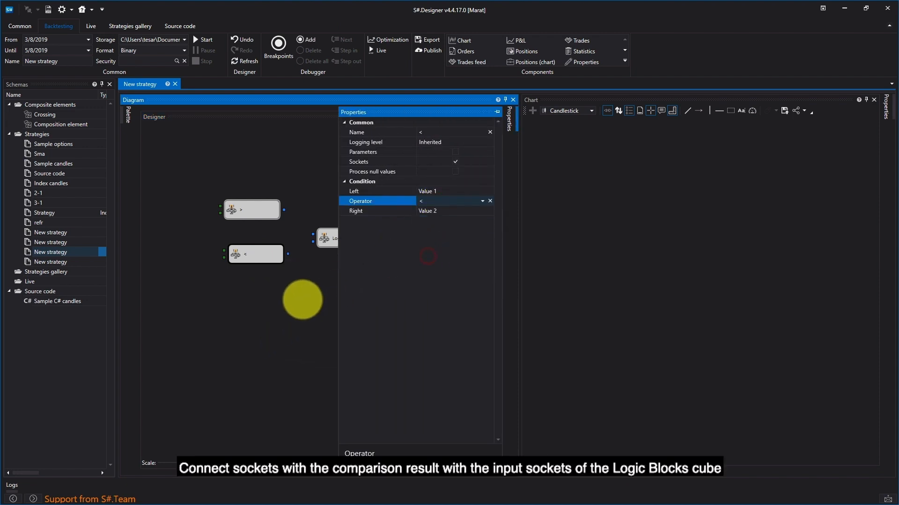
{"action": "left_click", "coordinate": [302, 300]}
- Align the > cube above the < cube and connect both comparison outputs to the Logical condition cube's inputs
{"action": "left_click_drag", "start_coordinate": [275, 210], "coordinate": [279, 215]}
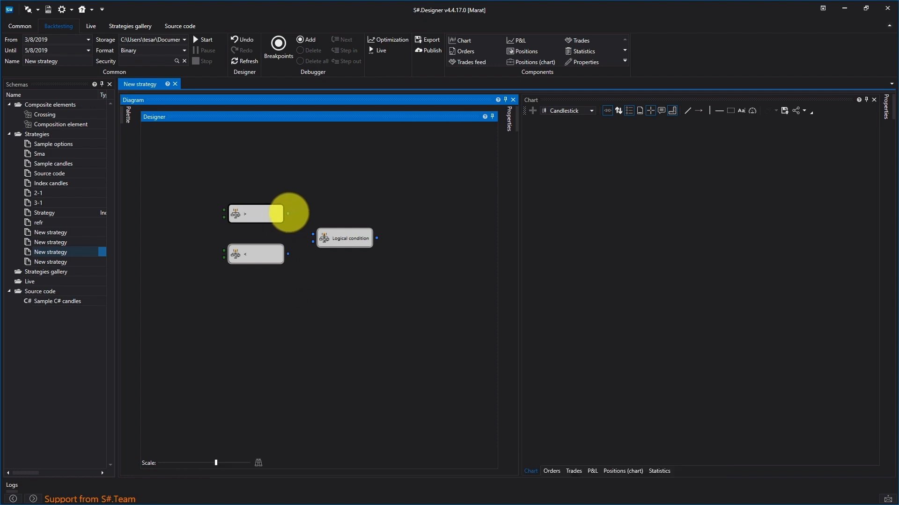
{"action": "left_click_drag", "start_coordinate": [288, 213], "coordinate": [313, 238]}
- Set the Logical condition cube's operator to AND
{"action": "right_click", "coordinate": [333, 233]}
{"action": "left_click", "coordinate": [360, 320]}
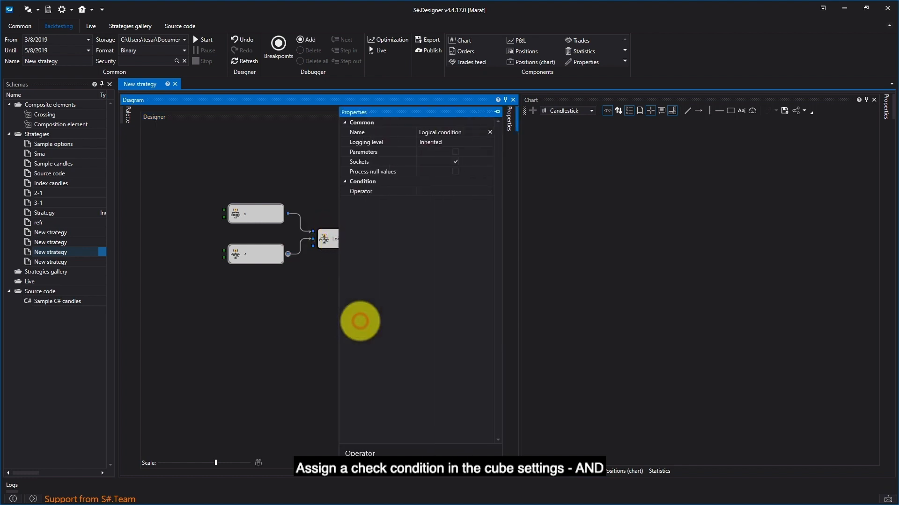
{"action": "left_click", "coordinate": [482, 191]}
{"action": "left_click", "coordinate": [473, 204]}
{"action": "left_click", "coordinate": [311, 275]}
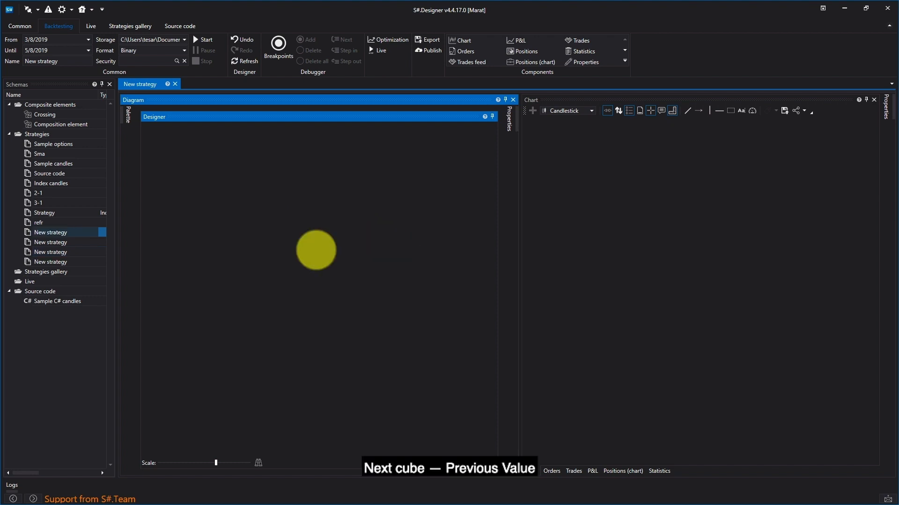
- Add a Previous value cube to the centre of the empty strategy diagram
{"action": "left_click", "coordinate": [129, 113]}
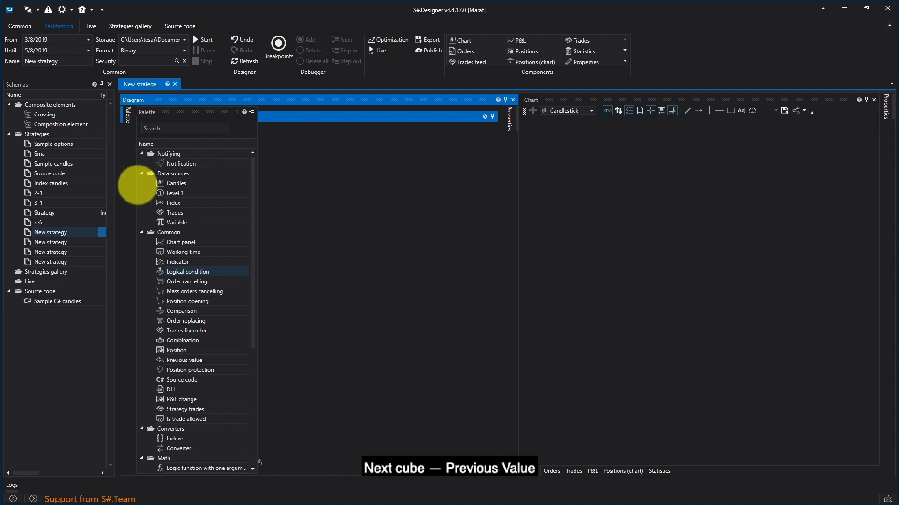
{"action": "left_click_drag", "start_coordinate": [174, 360], "coordinate": [337, 234]}
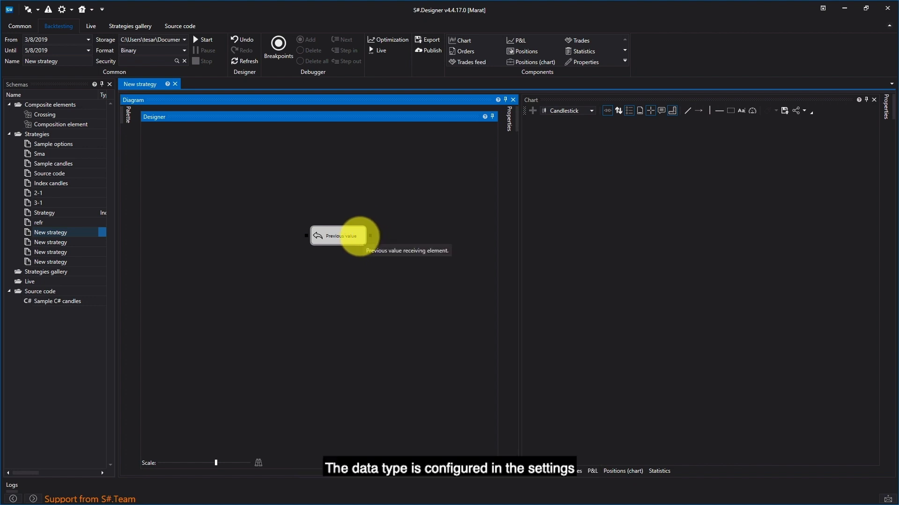
- Examine the data types available for the Previous value cube in its properties, leaving the type unset
{"action": "right_click", "coordinate": [359, 236]}
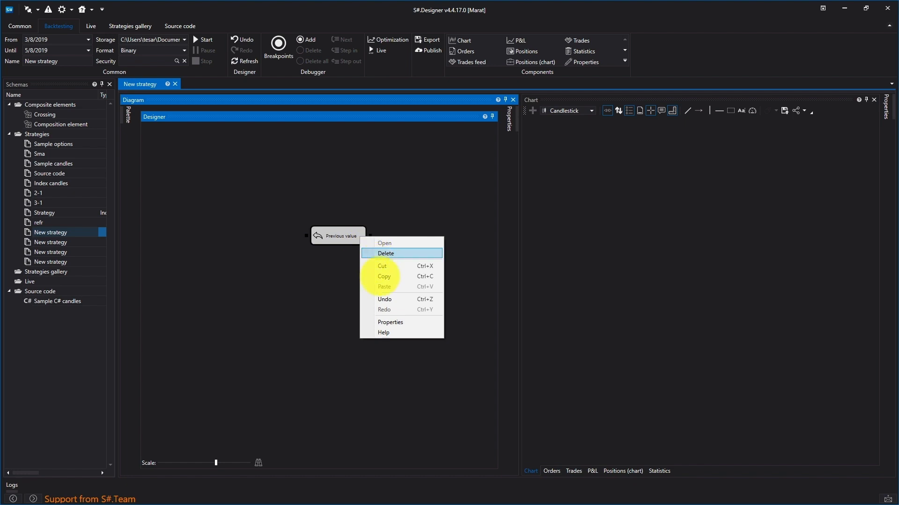
{"action": "left_click", "coordinate": [387, 322]}
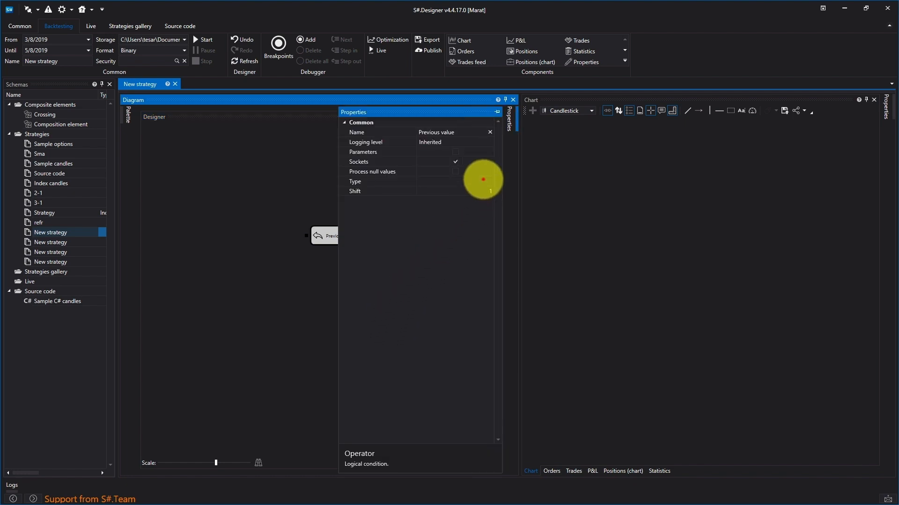
{"action": "left_click", "coordinate": [483, 180]}
{"action": "left_click", "coordinate": [490, 181]}
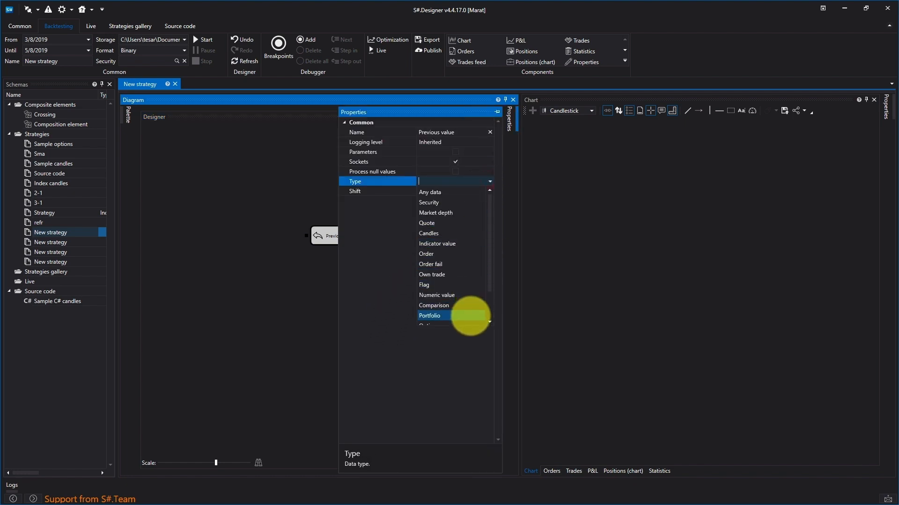
{"action": "left_click", "coordinate": [381, 227]}
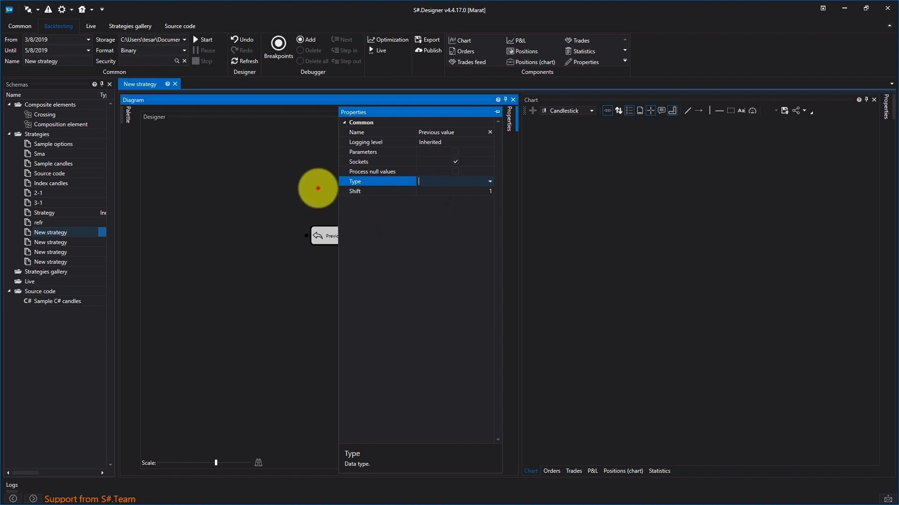
{"action": "left_click", "coordinate": [318, 188]}
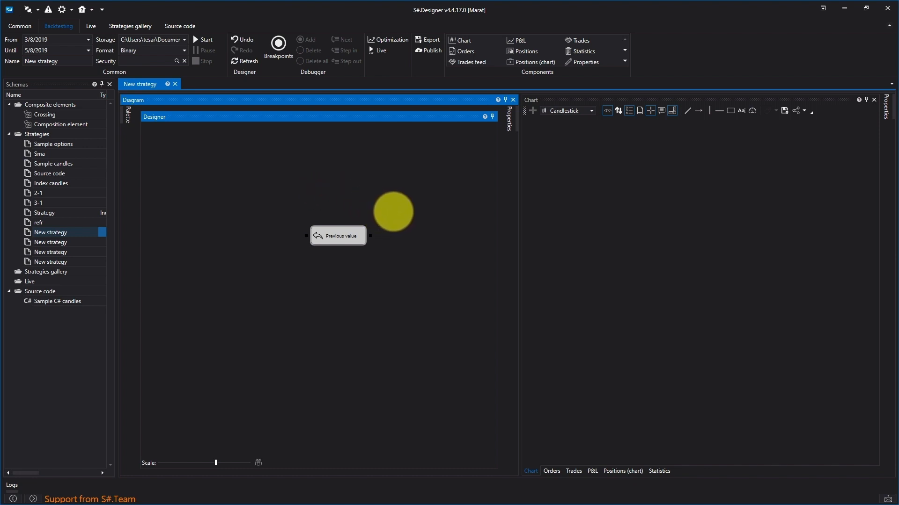
- Delete the Previous value cube from the strategy diagram
{"action": "left_click", "coordinate": [403, 202]}
{"action": "left_click", "coordinate": [334, 243]}
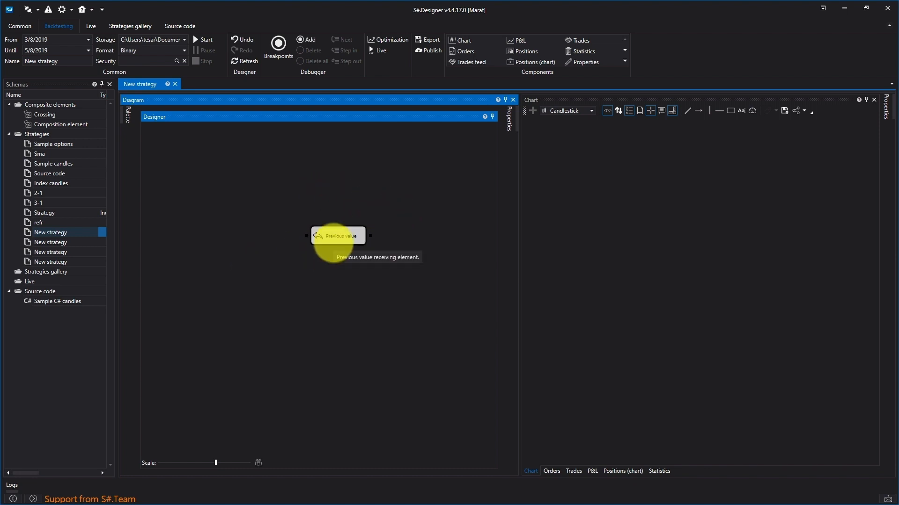
{"action": "key", "text": "Delete"}
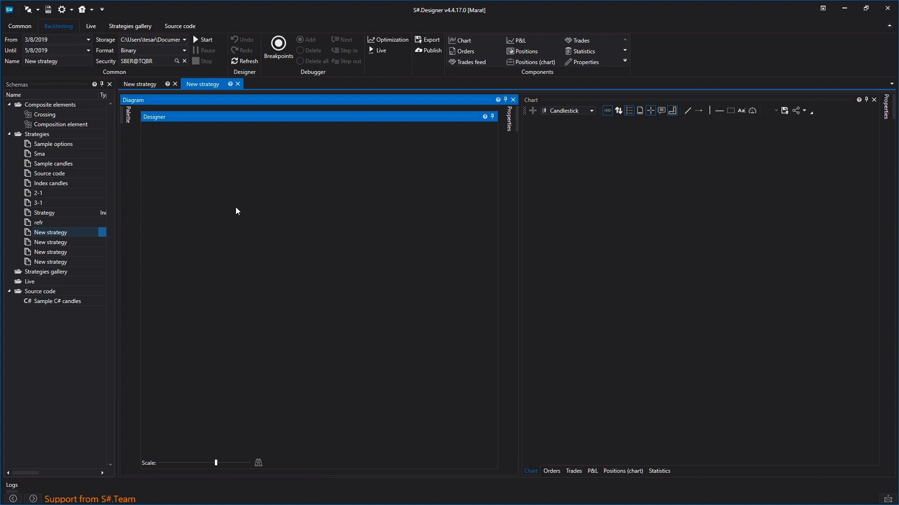
- Add a Previous value cube to the empty diagram, with a Candles cube and a Converter cube above it
{"action": "left_click", "coordinate": [129, 114]}
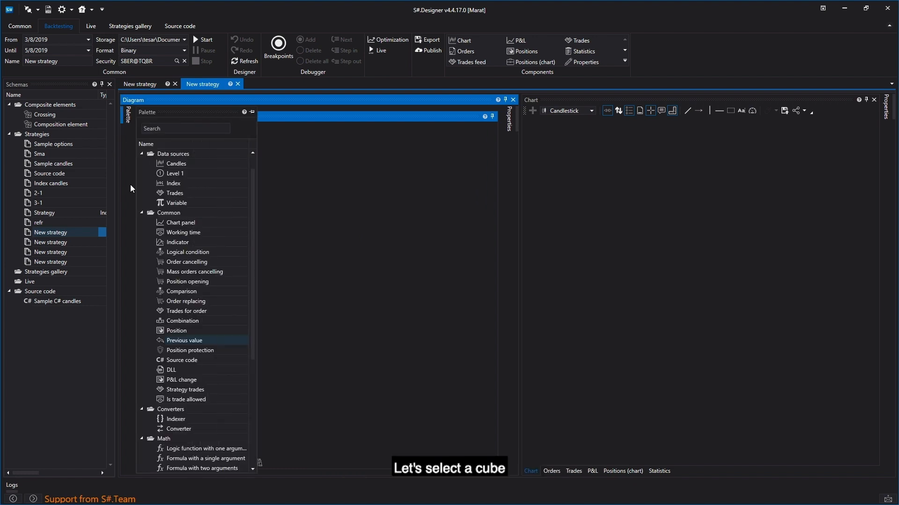
{"action": "left_click_drag", "start_coordinate": [171, 340], "coordinate": [296, 290]}
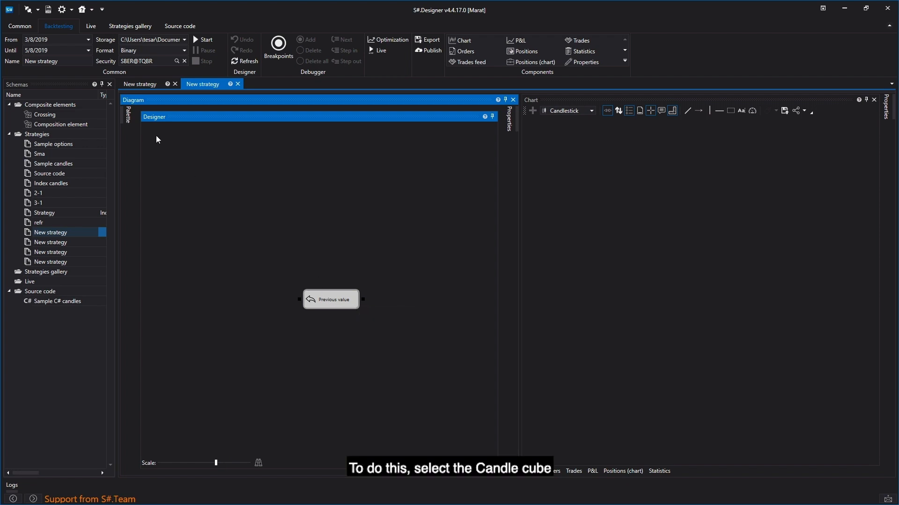
{"action": "left_click", "coordinate": [127, 113]}
{"action": "left_click_drag", "start_coordinate": [176, 163], "coordinate": [282, 165]}
{"action": "left_click_drag", "start_coordinate": [179, 427], "coordinate": [300, 190]}
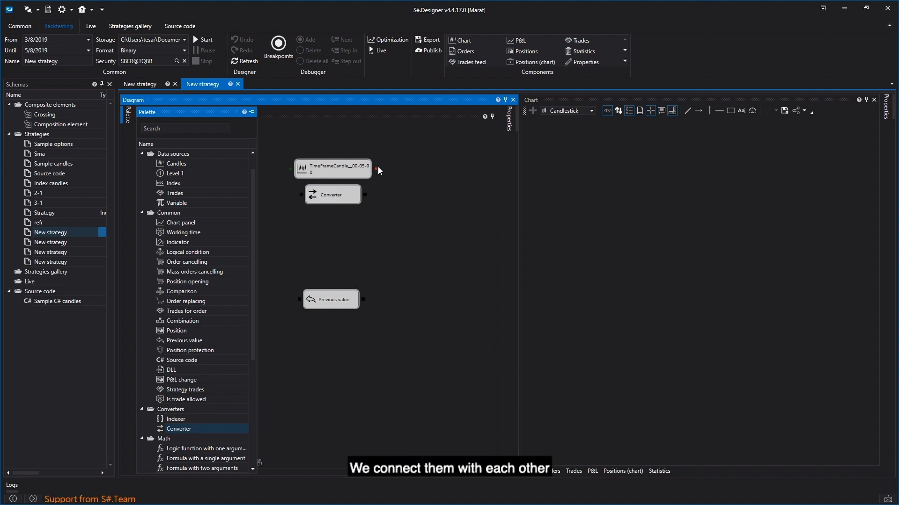
- Connect the Candles cube's output to the Converter cube and set the converter's property to Closing price
{"action": "left_click_drag", "start_coordinate": [374, 169], "coordinate": [334, 201]}
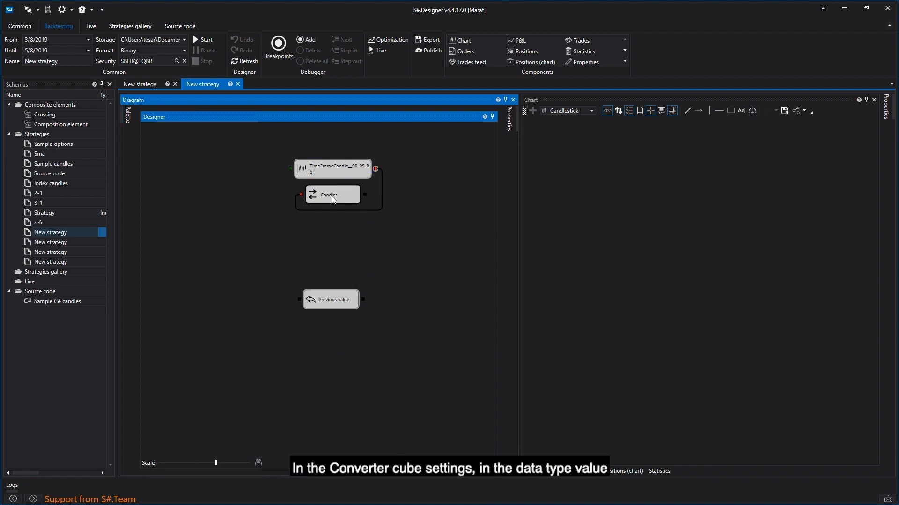
{"action": "right_click", "coordinate": [333, 197]}
{"action": "left_click", "coordinate": [371, 282]}
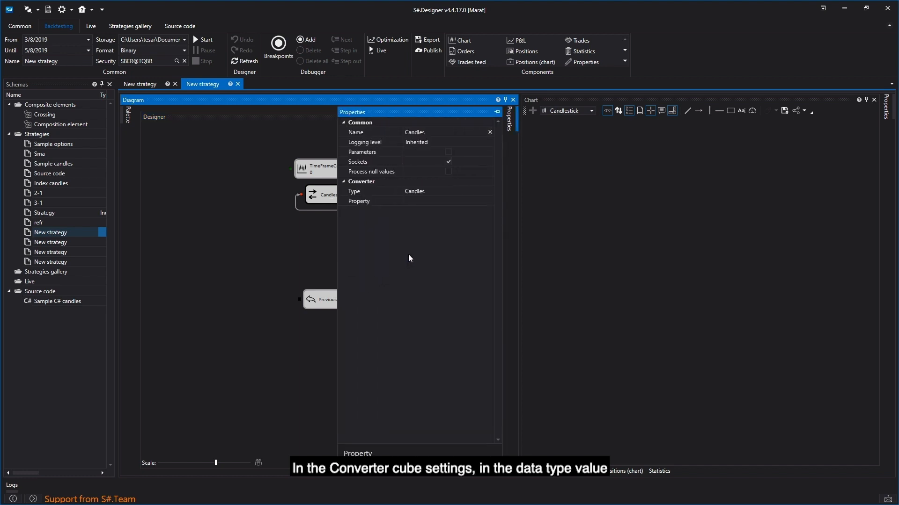
{"action": "left_click", "coordinate": [442, 201]}
{"action": "left_click", "coordinate": [491, 201]}
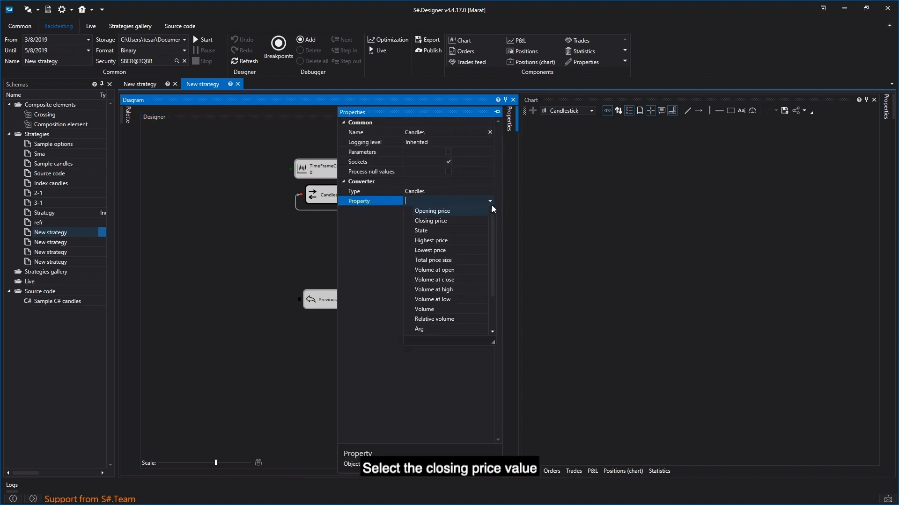
{"action": "left_click", "coordinate": [466, 221]}
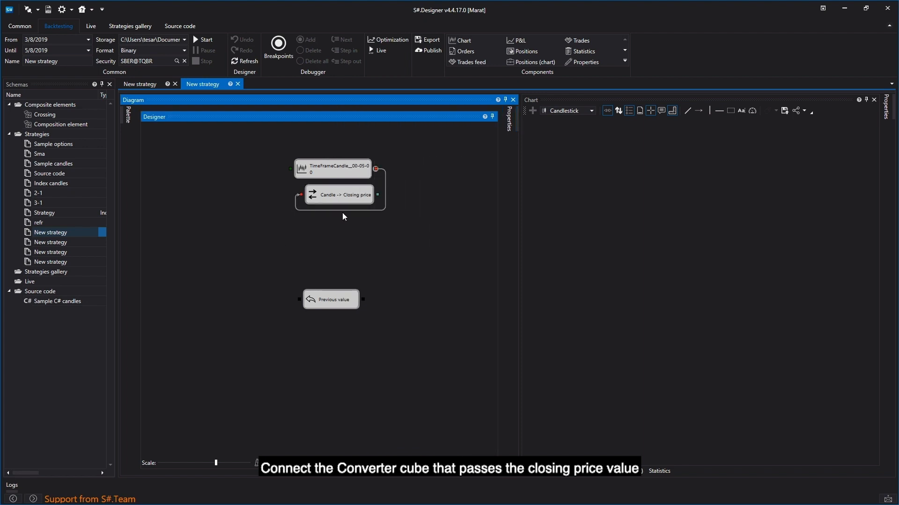
- Connect the closing price converter to the Previous value cube and to a second Previous value cube added above it
{"action": "left_click_drag", "start_coordinate": [378, 194], "coordinate": [345, 321]}
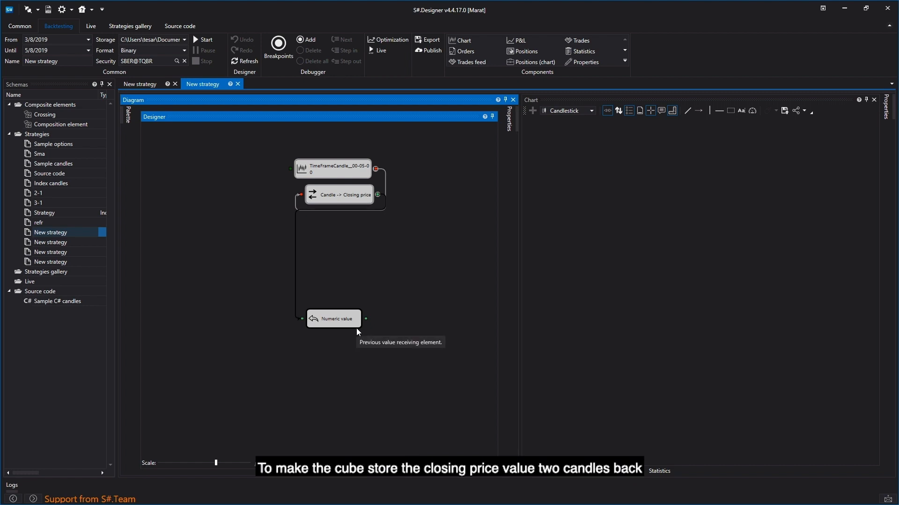
{"action": "left_click", "coordinate": [128, 114]}
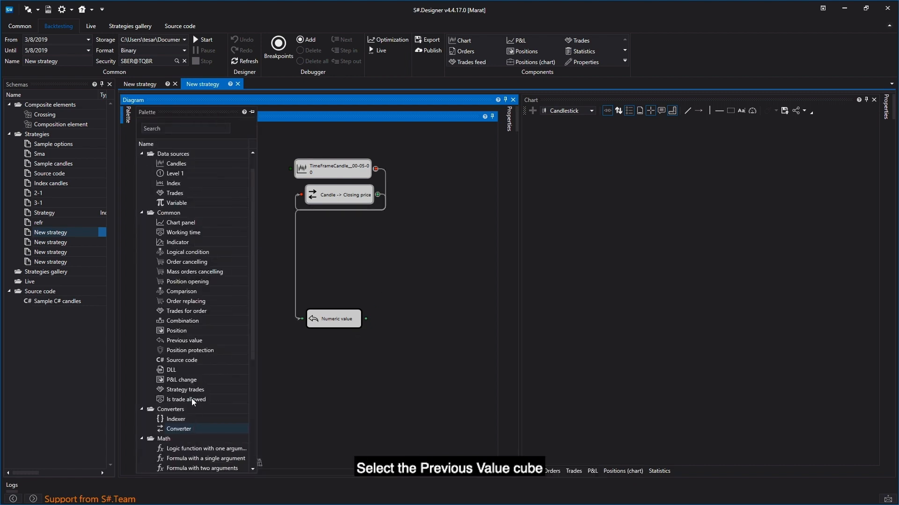
{"action": "left_click_drag", "start_coordinate": [189, 340], "coordinate": [301, 270]}
{"action": "left_click", "coordinate": [411, 258]}
{"action": "left_click_drag", "start_coordinate": [378, 195], "coordinate": [344, 239]}
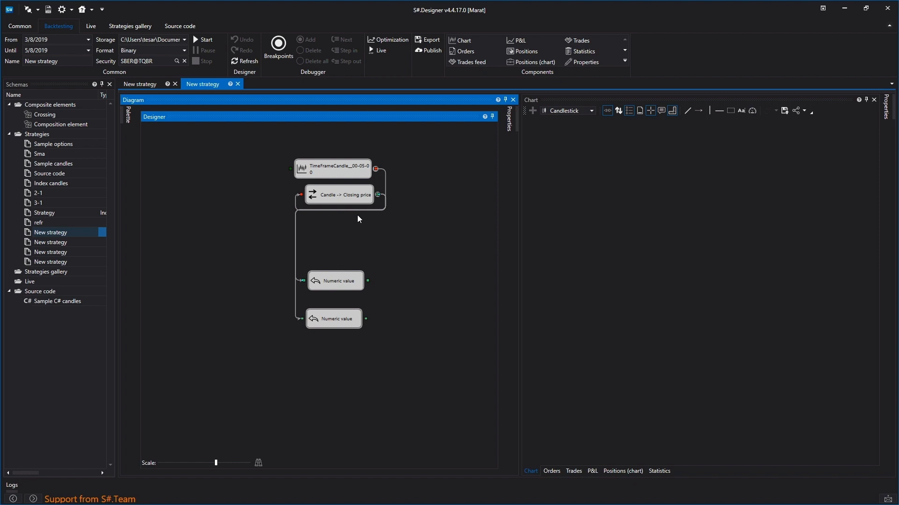
- Set the upper Previous value cube's Shift to 2
{"action": "right_click", "coordinate": [360, 281]}
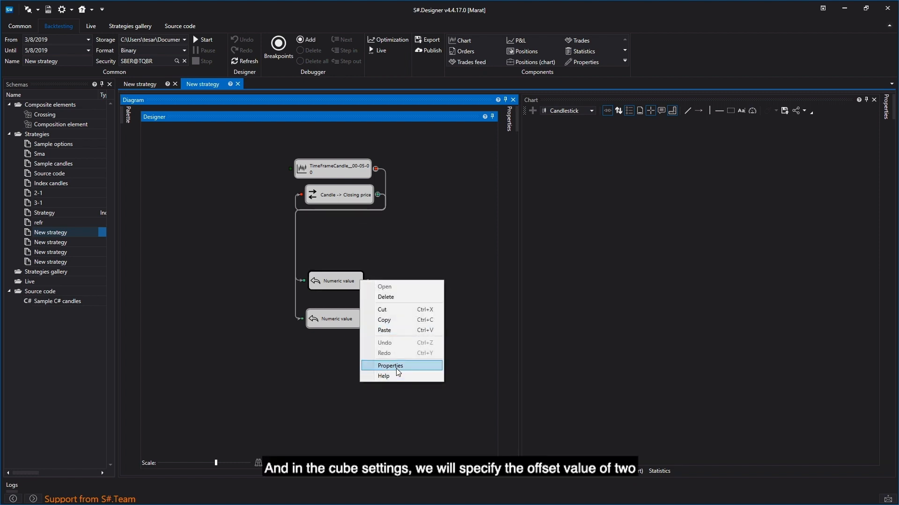
{"action": "left_click", "coordinate": [396, 368]}
{"action": "left_click", "coordinate": [478, 192]}
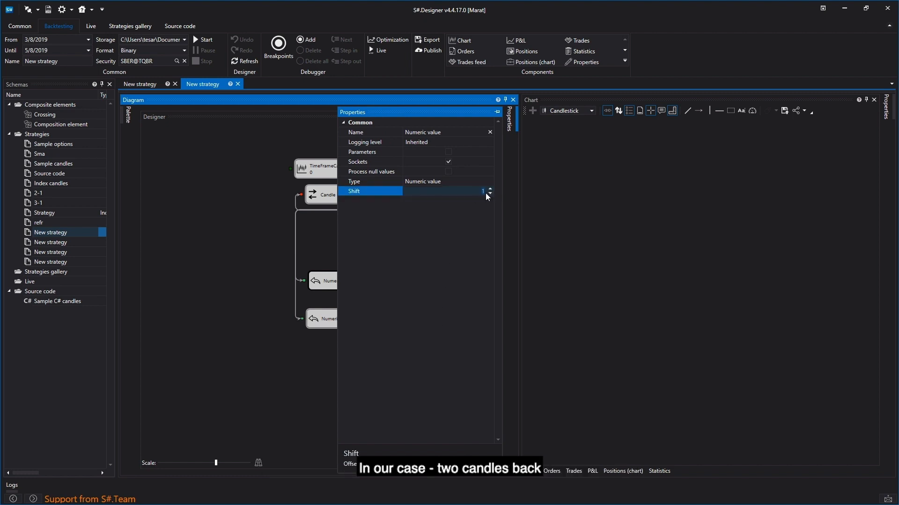
{"action": "left_click", "coordinate": [328, 246]}
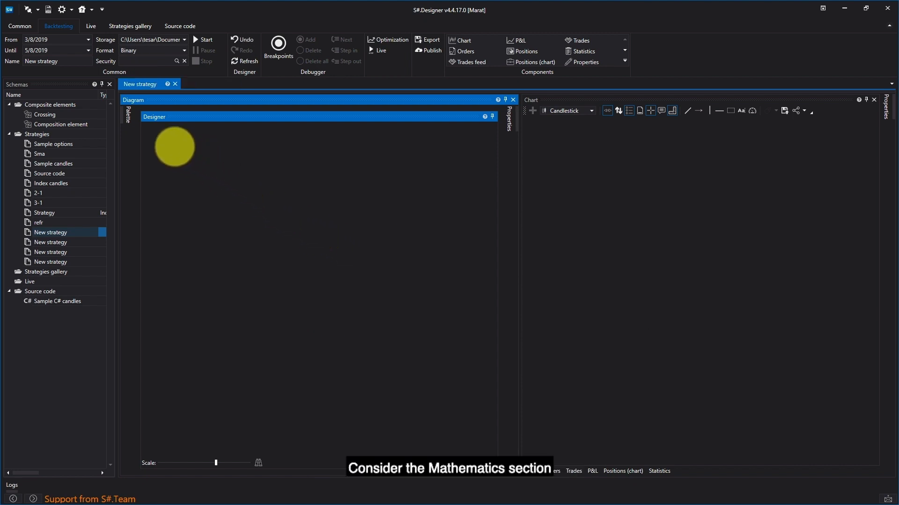
- Add a Logic function with one argument cube from the Math group to the empty strategy diagram
{"action": "left_click", "coordinate": [120, 114]}
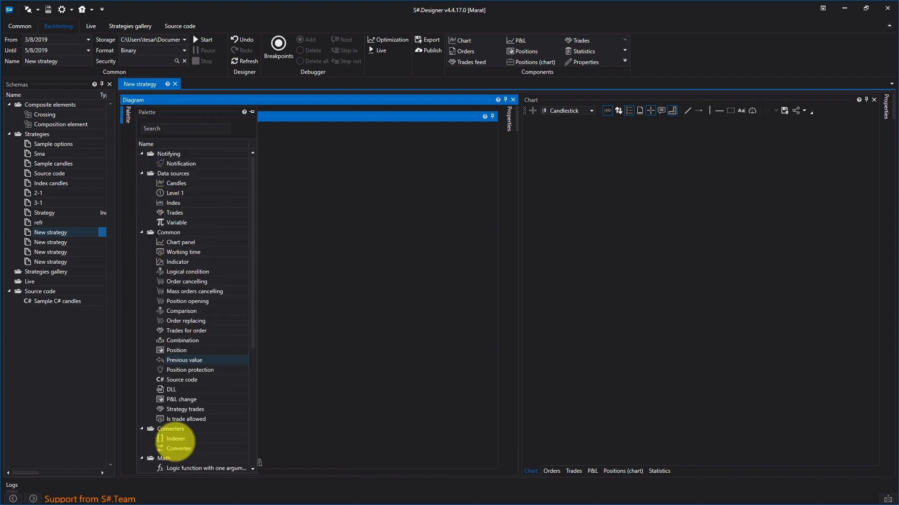
{"action": "scroll", "coordinate": [173, 421], "scroll_direction": "down", "scroll_amount": 2}
{"action": "scroll", "coordinate": [180, 388], "scroll_direction": "down", "scroll_amount": 1}
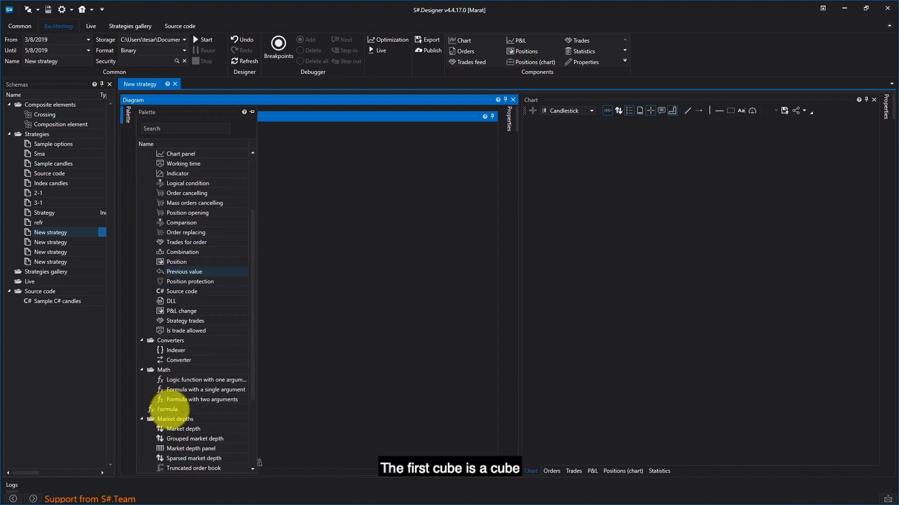
{"action": "left_click_drag", "start_coordinate": [186, 380], "coordinate": [309, 195]}
{"action": "left_click", "coordinate": [317, 168]}
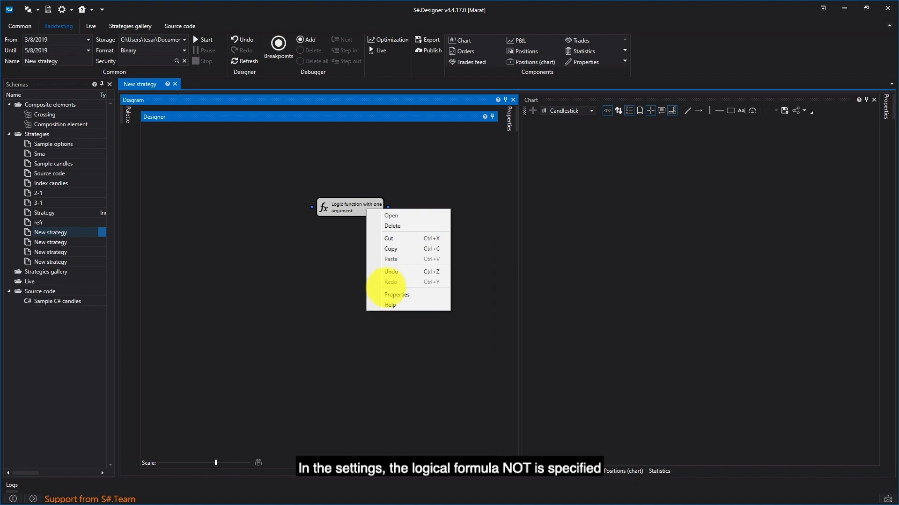
- Examine the formula choices in the logic function cube's properties without selecting one
{"action": "left_click", "coordinate": [387, 295]}
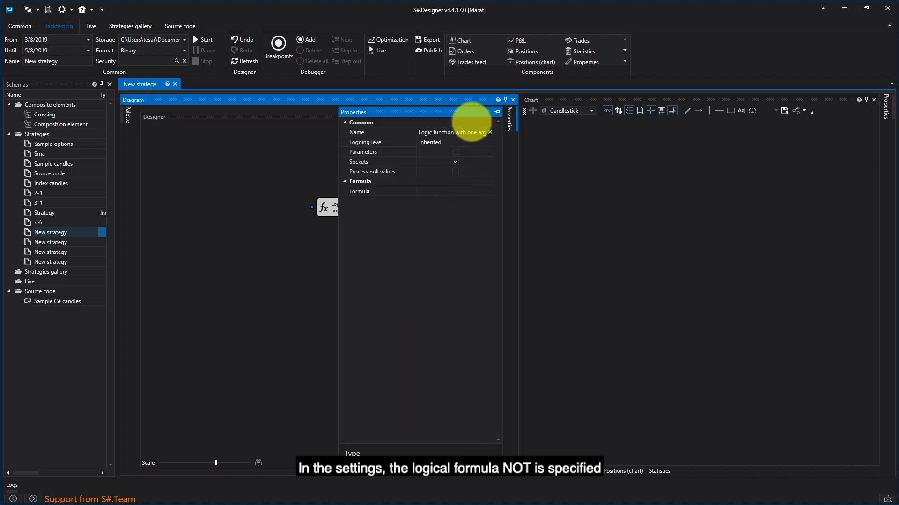
{"action": "left_click", "coordinate": [487, 189]}
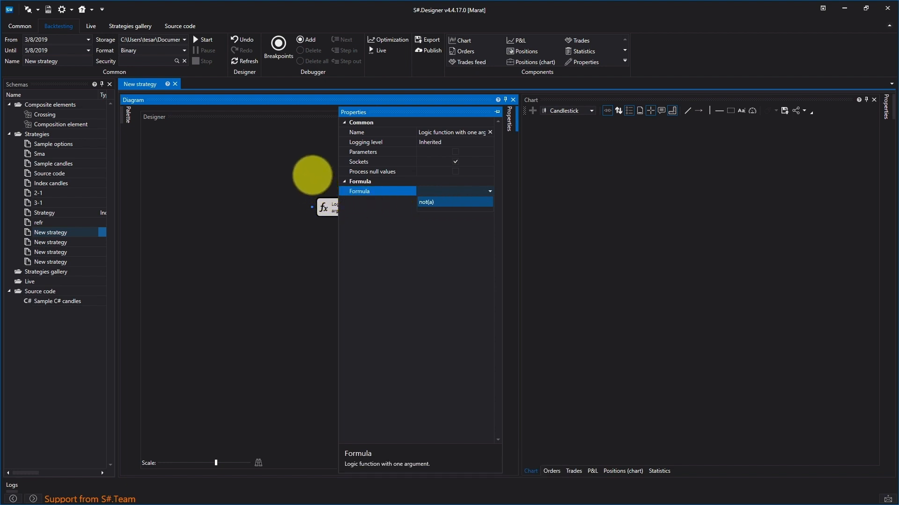
{"action": "left_click", "coordinate": [311, 175]}
- Add a Formula with a single argument cube below the logic function cube
{"action": "left_click", "coordinate": [129, 117]}
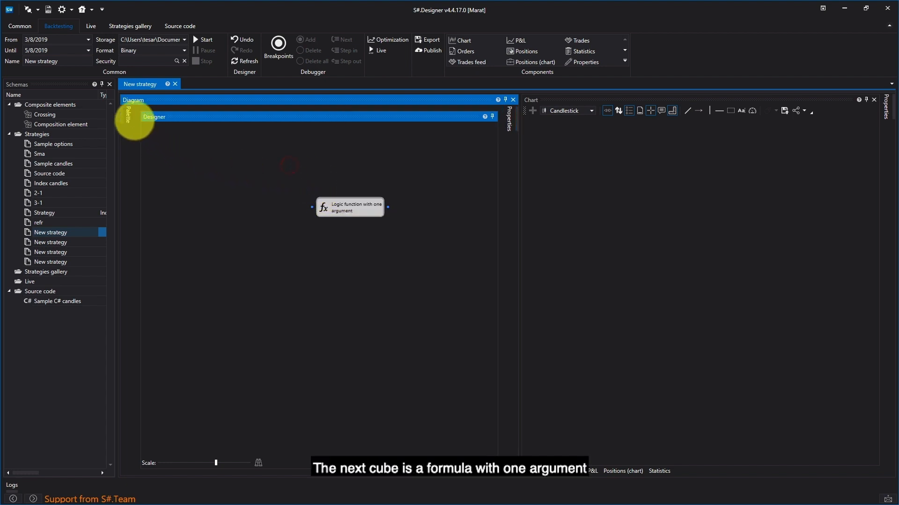
{"action": "mouse_move", "coordinate": [176, 391]}
{"action": "left_mouse_down"}
{"action": "mouse_move", "coordinate": [273, 325]}
{"action": "mouse_move", "coordinate": [299, 248]}
{"action": "mouse_move", "coordinate": [322, 274]}
{"action": "mouse_move", "coordinate": [363, 248]}
{"action": "mouse_move", "coordinate": [334, 244]}
{"action": "left_mouse_up"}
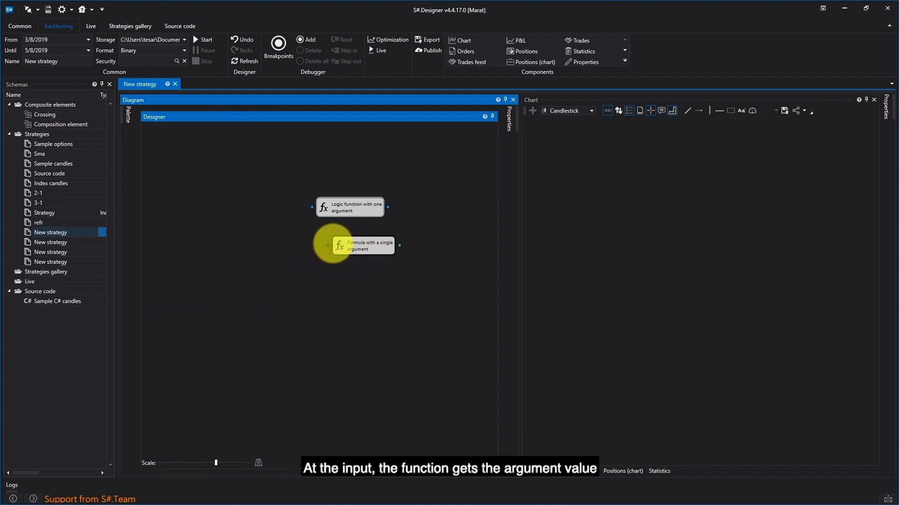
{"action": "mouse_move", "coordinate": [327, 246]}
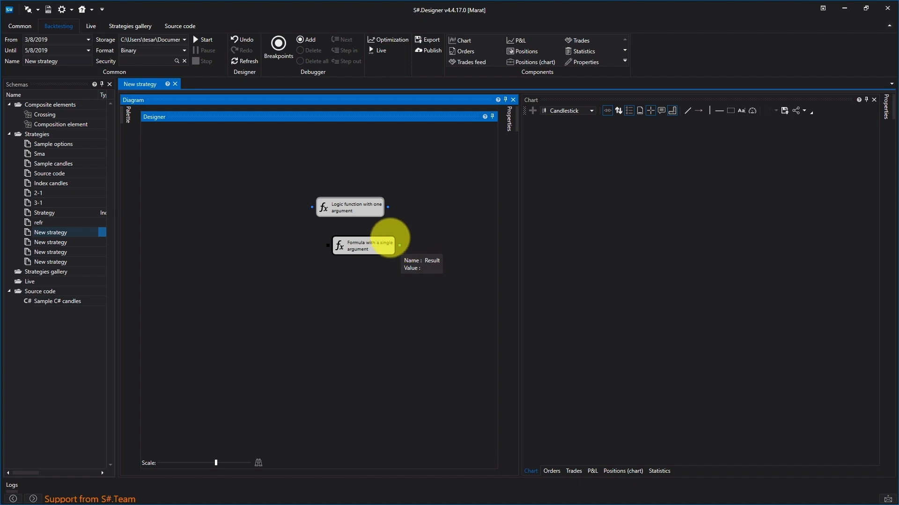
- Examine the formulas available for the Formula with a single argument cube without selecting one
{"action": "left_click", "coordinate": [369, 245]}
{"action": "right_click", "coordinate": [369, 245]}
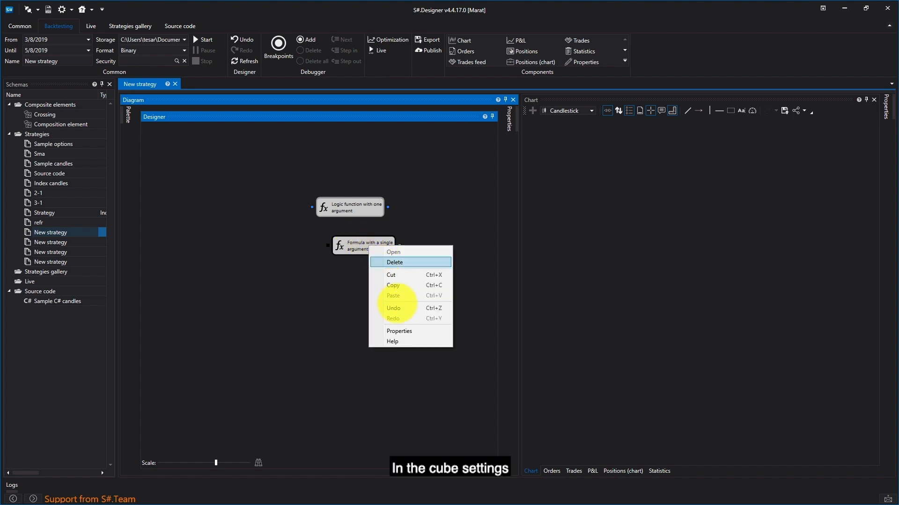
{"action": "left_click", "coordinate": [400, 329]}
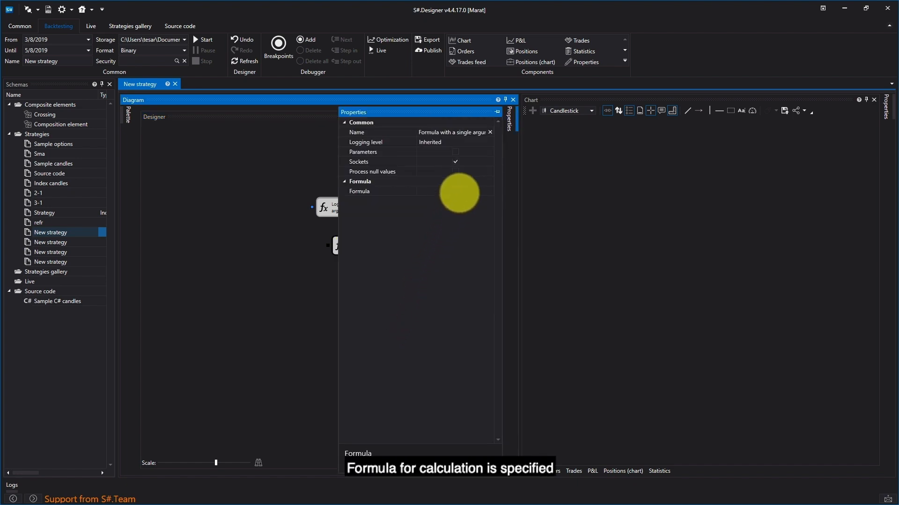
{"action": "left_click", "coordinate": [465, 191]}
{"action": "left_click", "coordinate": [490, 191]}
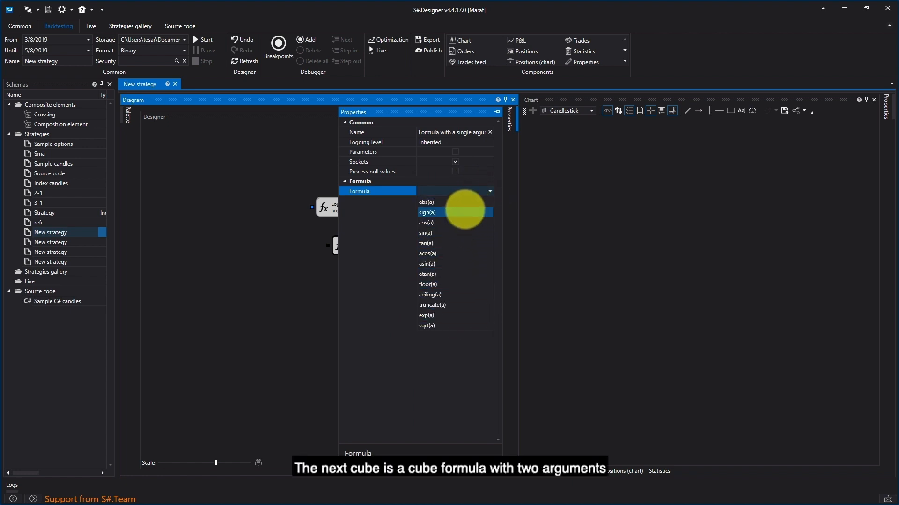
{"action": "left_click", "coordinate": [271, 226]}
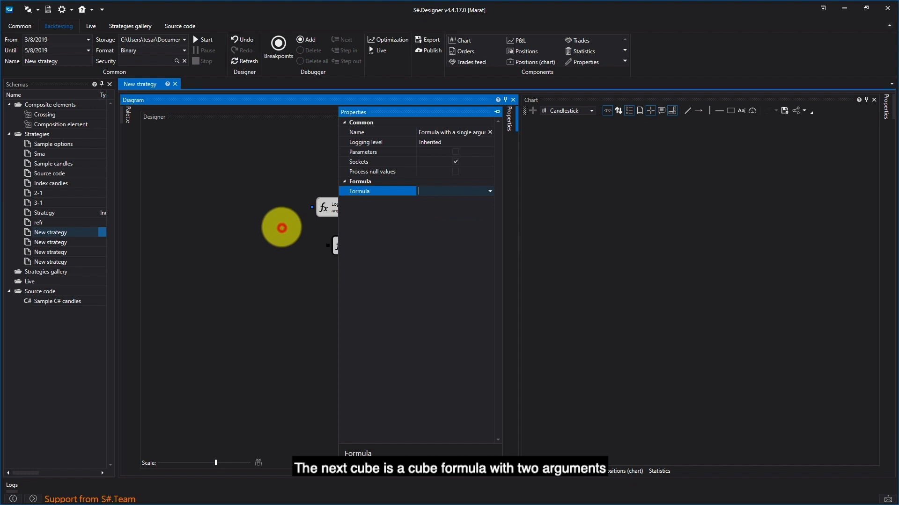
{"action": "left_click", "coordinate": [235, 168]}
- Add a Formula with two arguments cube below the single-argument formula cube and select it
{"action": "mouse_move", "coordinate": [129, 119]}
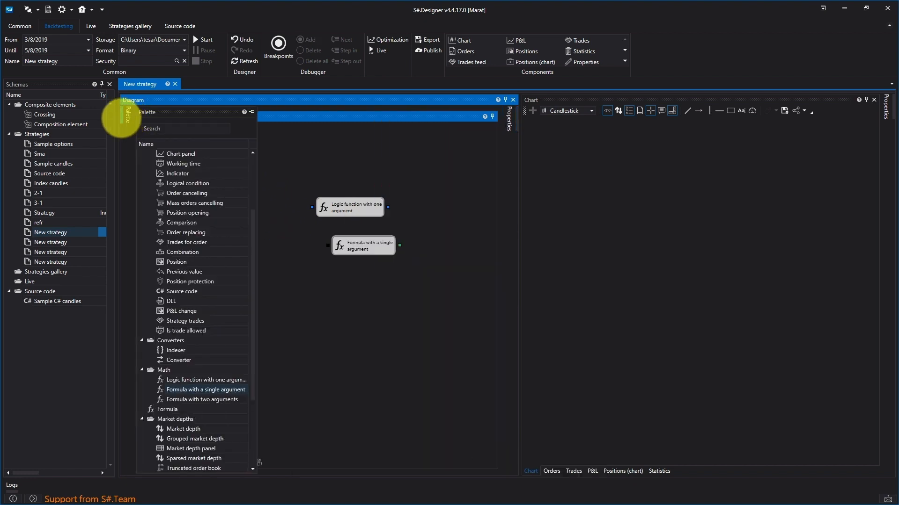
{"action": "left_click_drag", "start_coordinate": [194, 399], "coordinate": [306, 240]}
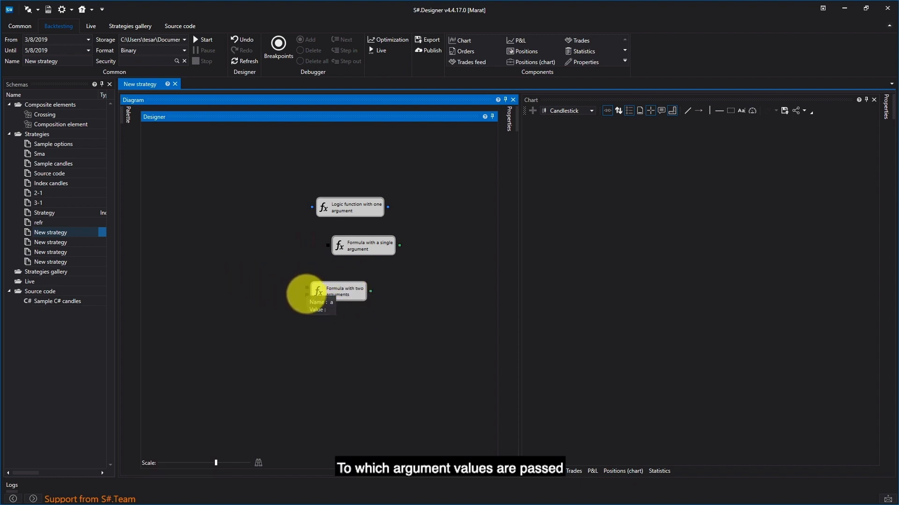
{"action": "left_click", "coordinate": [336, 293]}
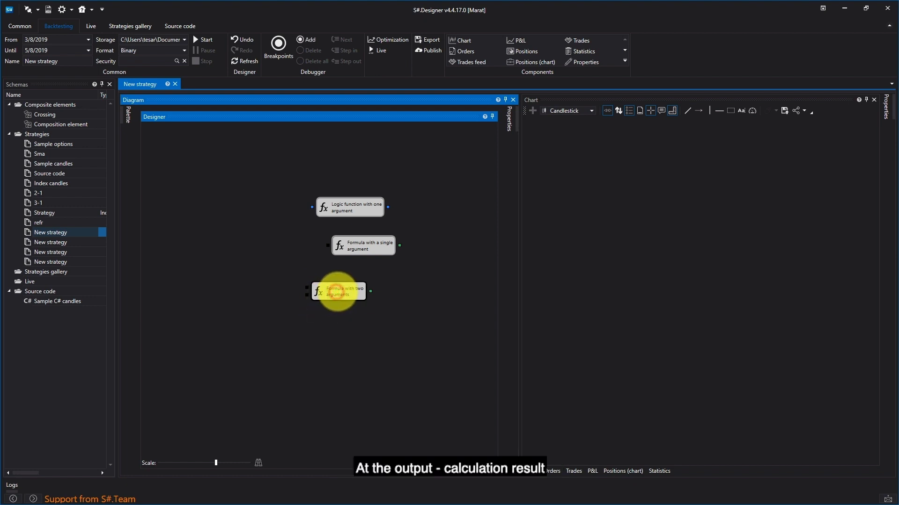
- Examine the formulas available for the Formula with two arguments cube without selecting one
{"action": "right_click", "coordinate": [338, 291]}
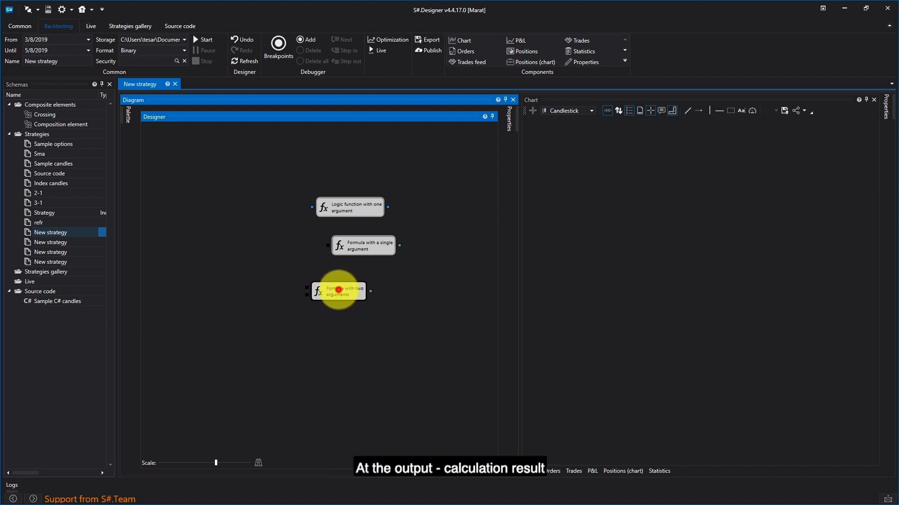
{"action": "left_click", "coordinate": [364, 376]}
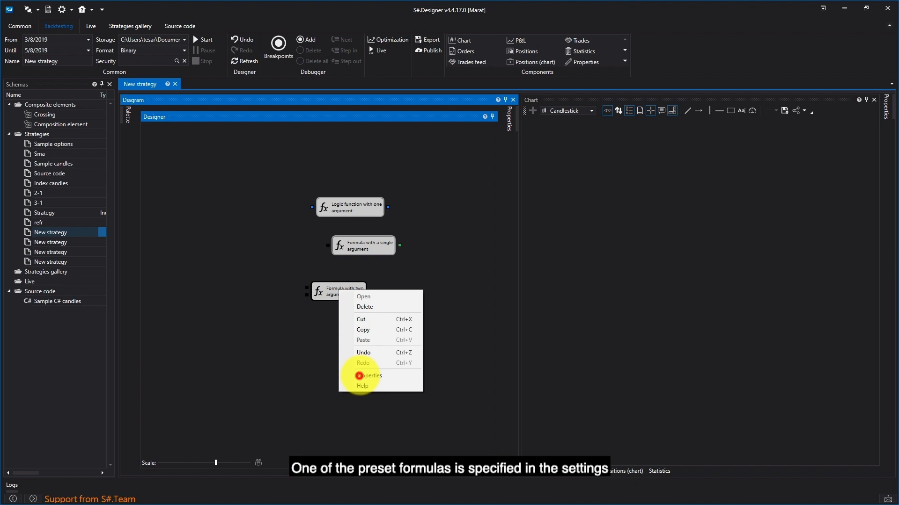
{"action": "left_click", "coordinate": [473, 192]}
{"action": "left_click", "coordinate": [489, 191]}
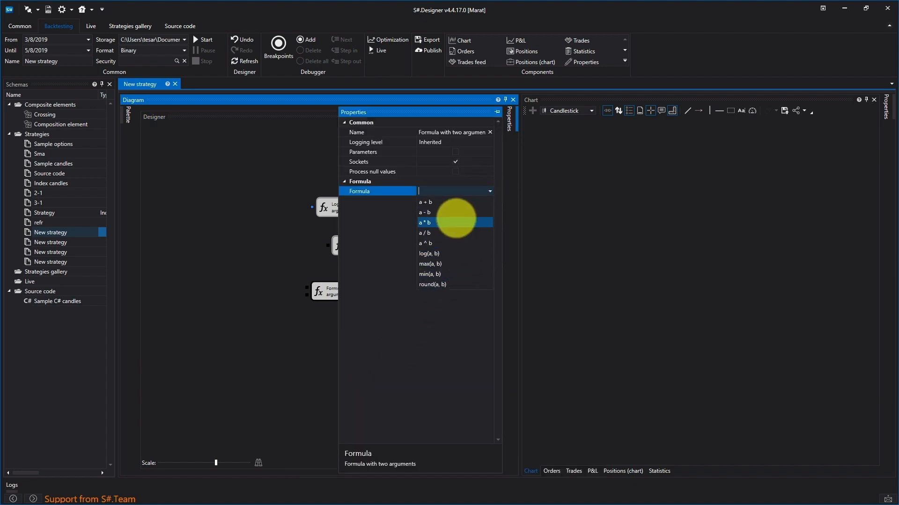
{"action": "left_click", "coordinate": [241, 246]}
- Delete all three formula cubes from the strategy diagram
{"action": "left_click", "coordinate": [221, 212]}
{"action": "left_click", "coordinate": [429, 160]}
{"action": "left_click_drag", "start_coordinate": [398, 212], "coordinate": [268, 329]}
{"action": "key", "text": "Delete"}
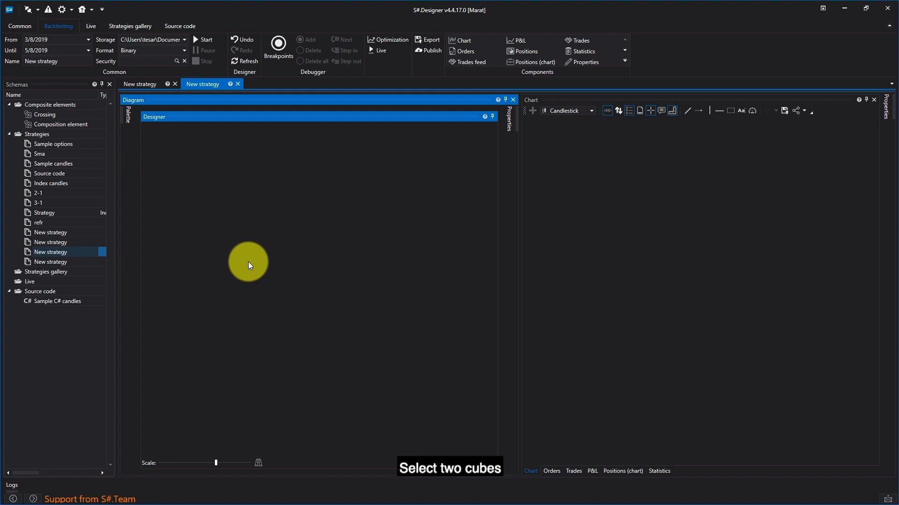
- Add a Formula with two arguments cube to the empty second strategy and a Formula with a single argument cube below and left of it
{"action": "left_click", "coordinate": [125, 120]}
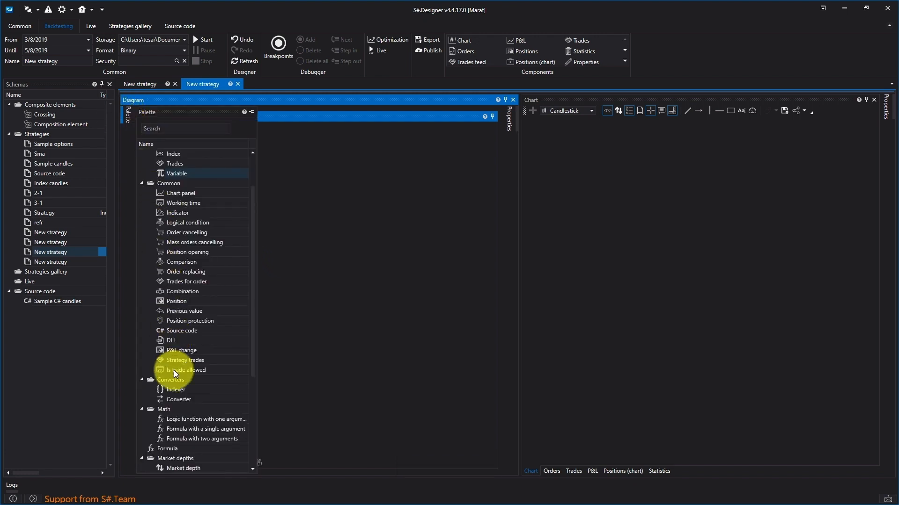
{"action": "left_click_drag", "start_coordinate": [186, 439], "coordinate": [357, 219]}
{"action": "left_click_drag", "start_coordinate": [213, 431], "coordinate": [303, 264]}
- Add one Variable cube above the formula cubes and a second one to the left of the single-argument formula cube
{"action": "mouse_move", "coordinate": [122, 109]}
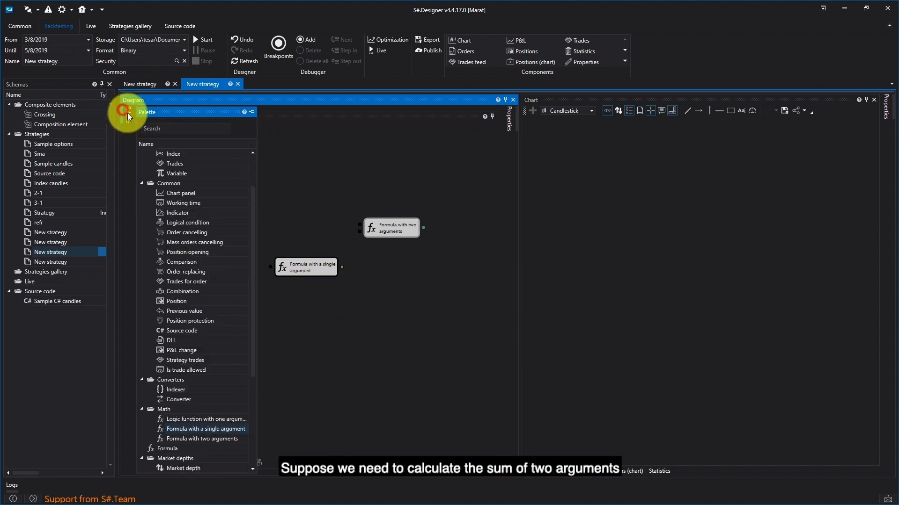
{"action": "left_click_drag", "start_coordinate": [181, 173], "coordinate": [271, 164]}
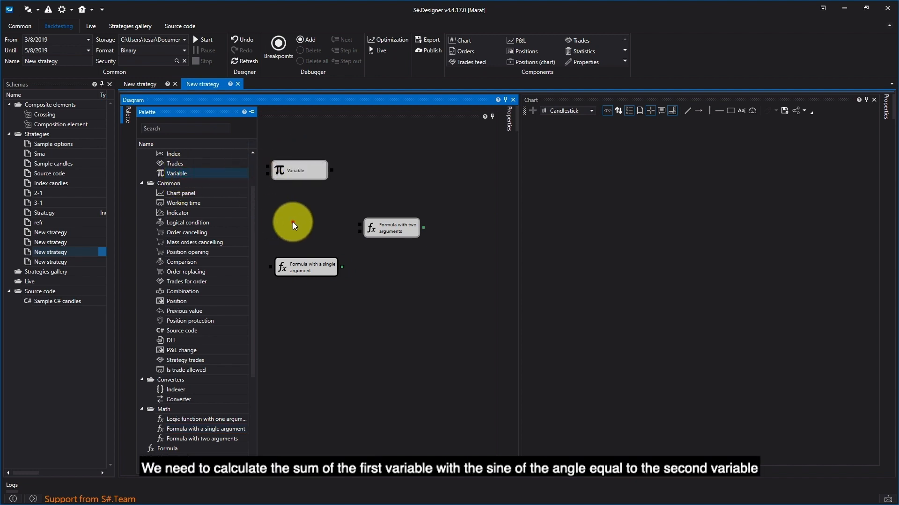
{"action": "left_click", "coordinate": [292, 223]}
{"action": "mouse_move", "coordinate": [123, 112]}
{"action": "left_click_drag", "start_coordinate": [173, 173], "coordinate": [220, 274]}
{"action": "left_click", "coordinate": [387, 293]}
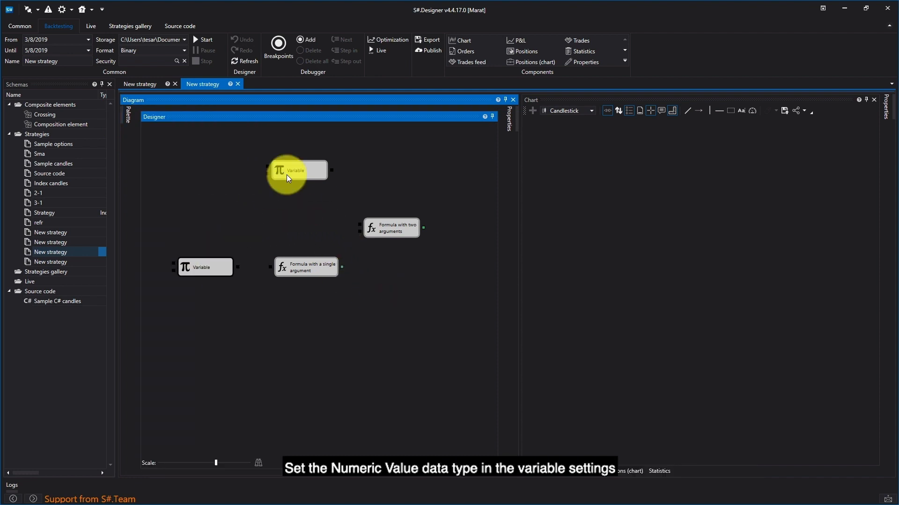
- Set the upper Variable cube's type to Numeric value and its value to 3
{"action": "right_click", "coordinate": [291, 173]}
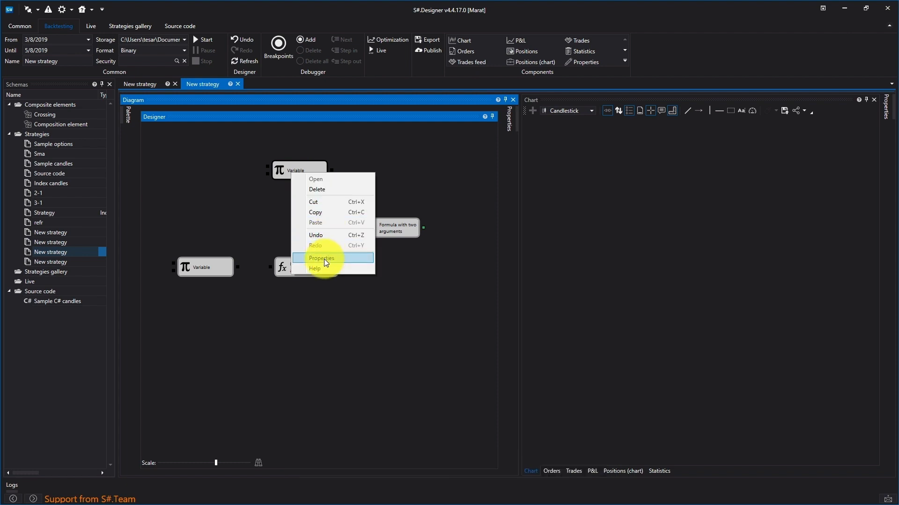
{"action": "left_click", "coordinate": [326, 259]}
{"action": "left_click", "coordinate": [456, 187]}
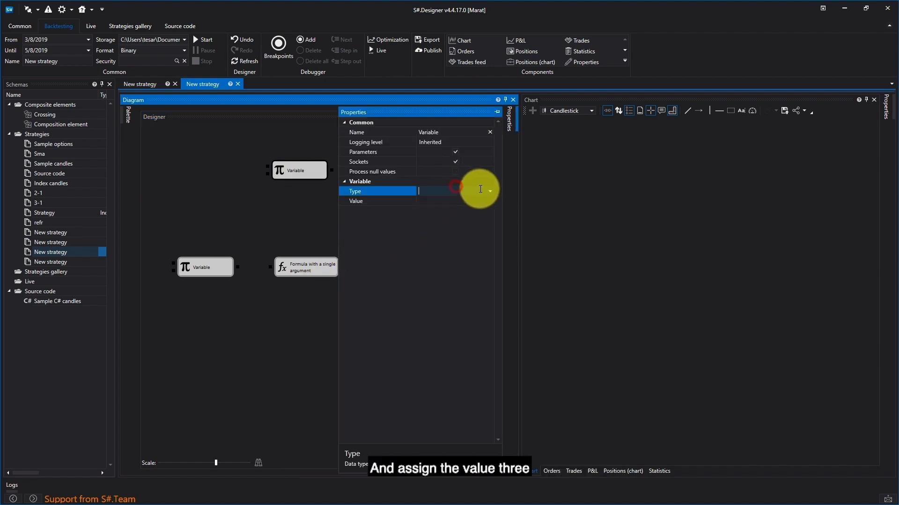
{"action": "left_click", "coordinate": [490, 191]}
{"action": "left_click", "coordinate": [459, 305]}
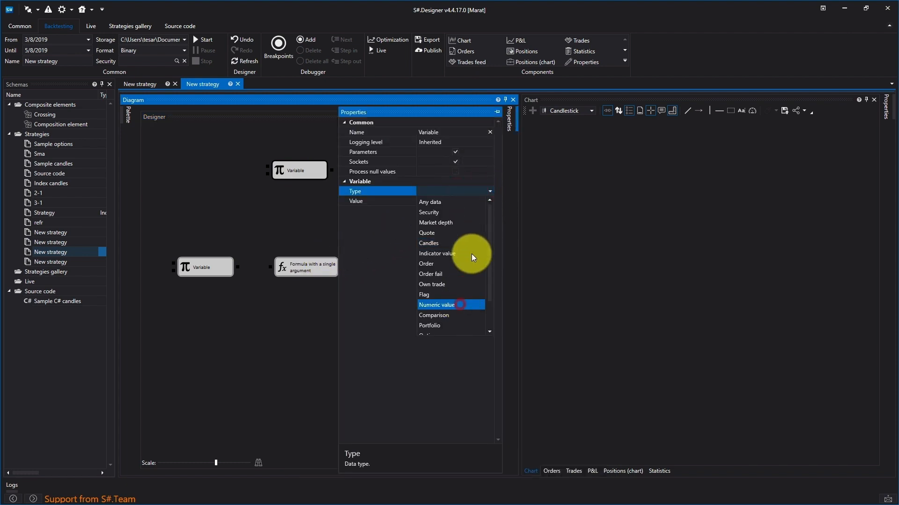
{"action": "left_click", "coordinate": [476, 203]}
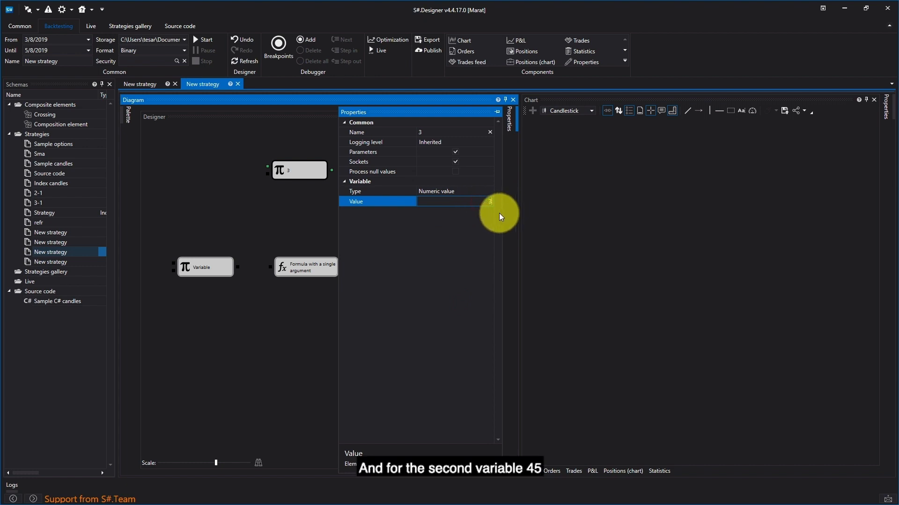
{"action": "type", "text": "3"}
{"action": "left_click", "coordinate": [269, 239]}
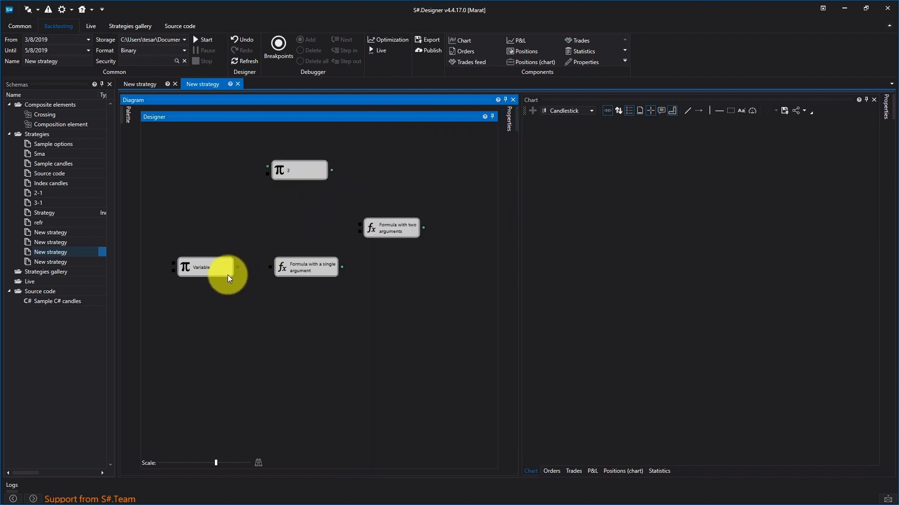
- Set the lower Variable cube's type to Numeric value and its value to 45
{"action": "right_click", "coordinate": [212, 266]}
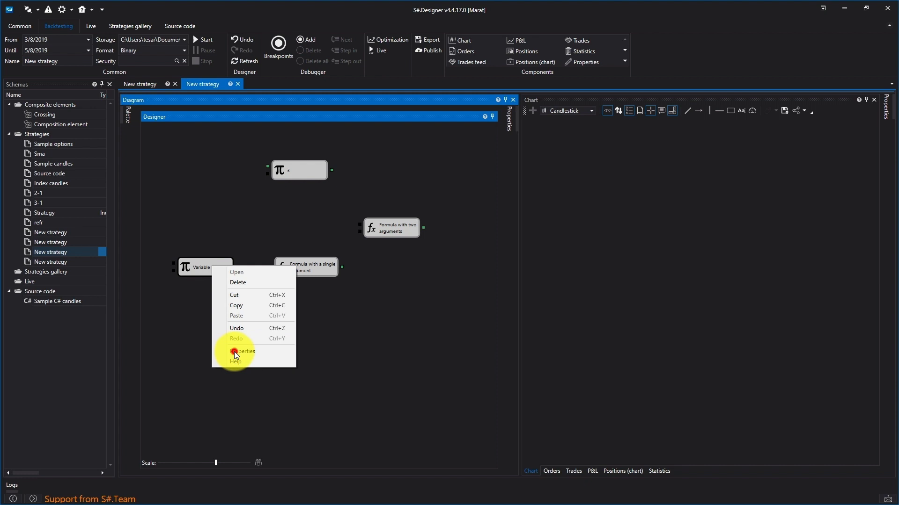
{"action": "left_click", "coordinate": [236, 352]}
{"action": "left_click", "coordinate": [469, 191]}
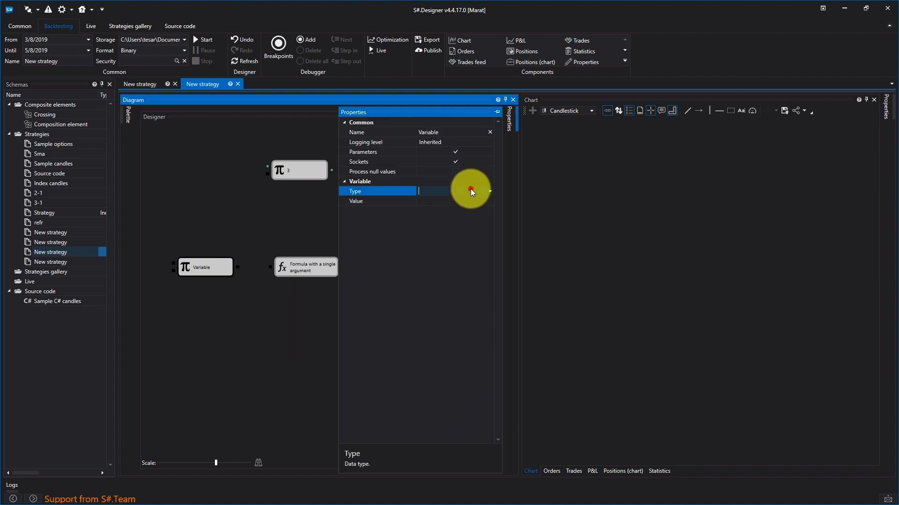
{"action": "left_click", "coordinate": [490, 192]}
{"action": "left_click", "coordinate": [460, 307]}
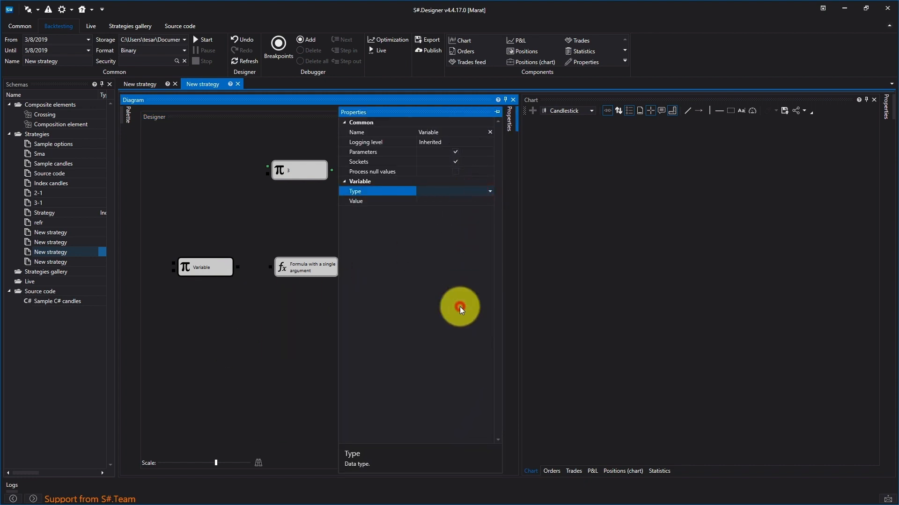
{"action": "left_click", "coordinate": [482, 202]}
{"action": "left_click", "coordinate": [482, 202]}
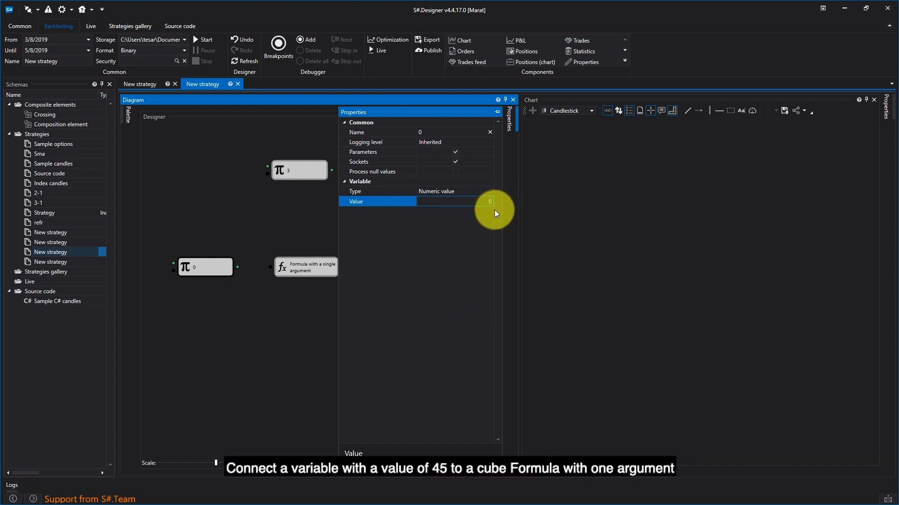
{"action": "type", "text": "45"}
{"action": "left_click", "coordinate": [270, 244]}
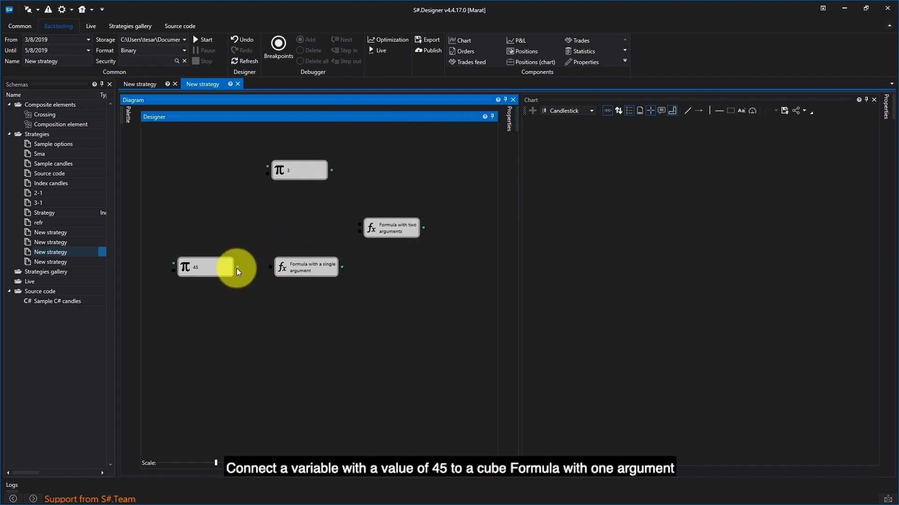
- Connect the variable 45 to the single-argument formula cube and set that cube's formula to sin(a)
{"action": "left_click_drag", "start_coordinate": [238, 266], "coordinate": [299, 267]}
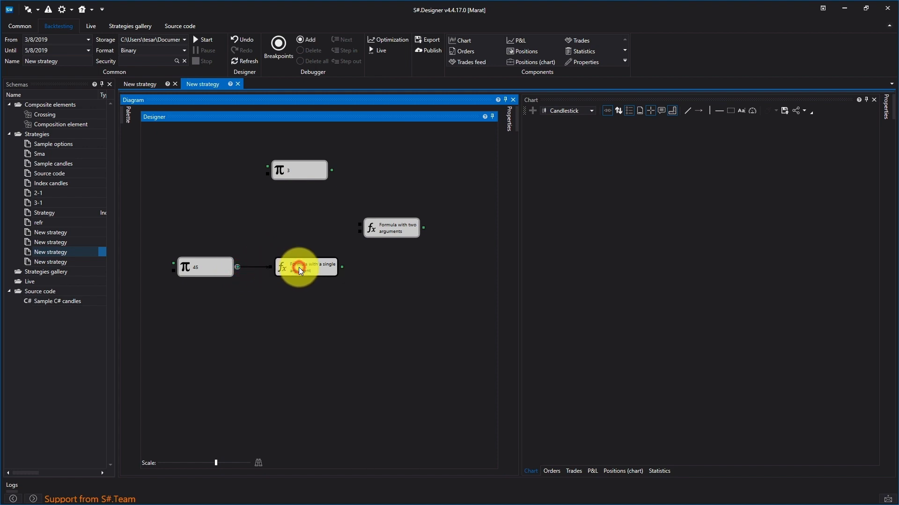
{"action": "right_click", "coordinate": [299, 268]}
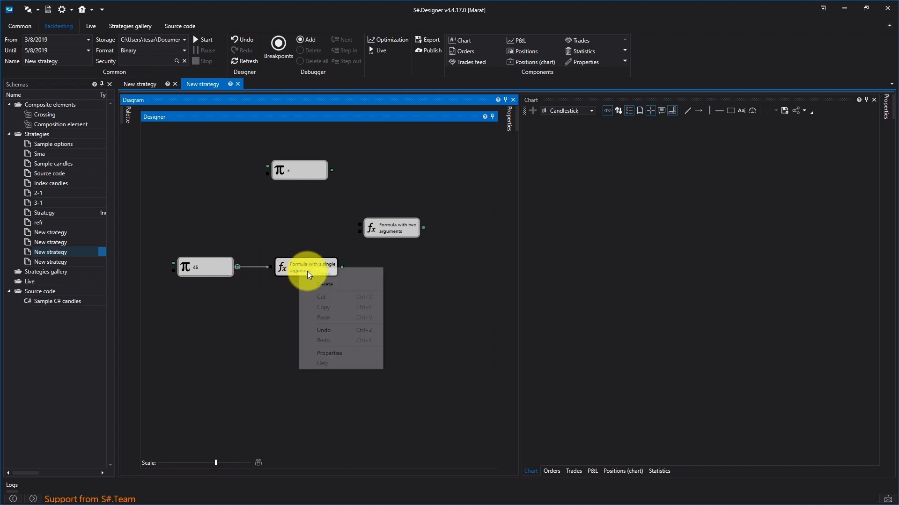
{"action": "left_click", "coordinate": [322, 355]}
{"action": "left_click", "coordinate": [445, 190]}
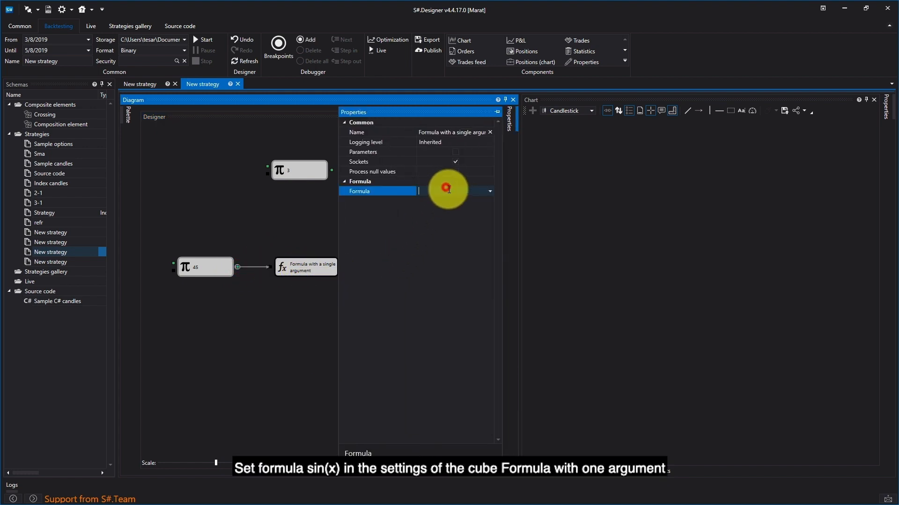
{"action": "left_click", "coordinate": [490, 191]}
{"action": "left_click", "coordinate": [462, 236]}
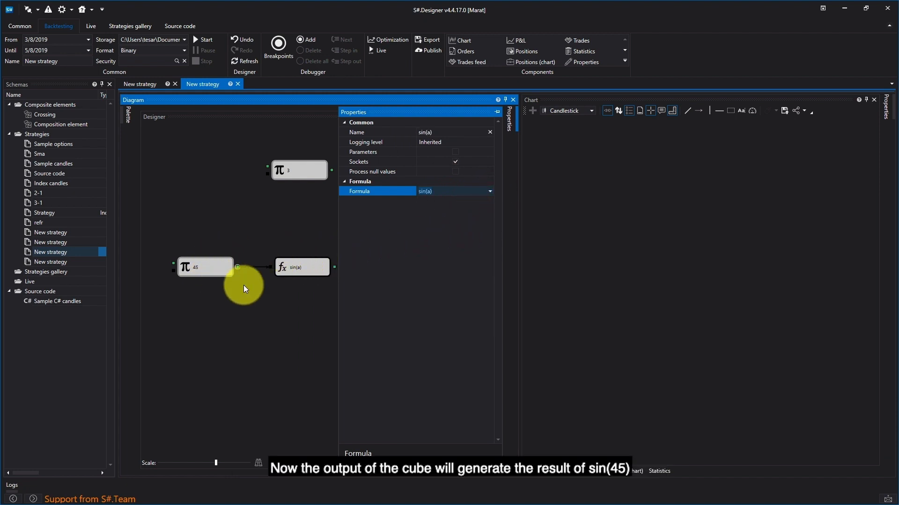
{"action": "left_click", "coordinate": [302, 285]}
- Connect variable 3 to the two-argument cube's first input and sin(a) to its second, and set its formula to a + b
{"action": "left_click_drag", "start_coordinate": [337, 267], "coordinate": [359, 230]}
{"action": "left_click_drag", "start_coordinate": [331, 170], "coordinate": [357, 228]}
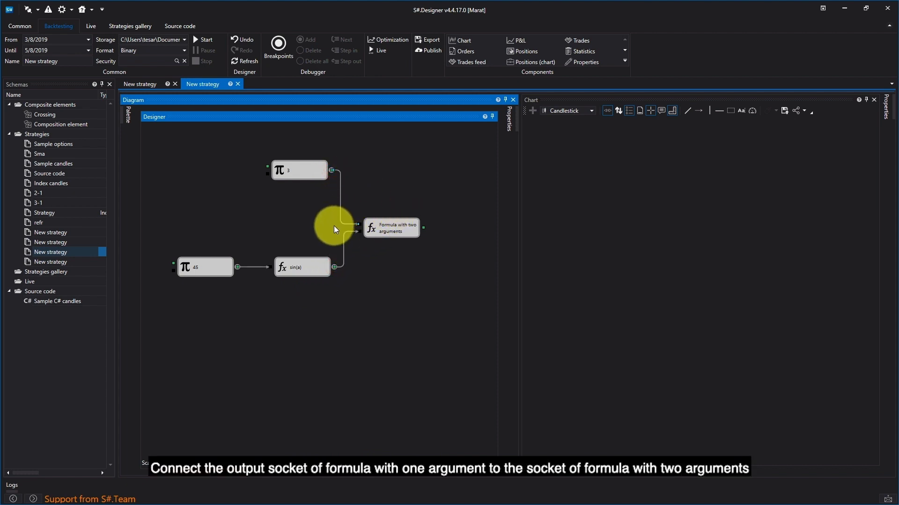
{"action": "right_click", "coordinate": [406, 226]}
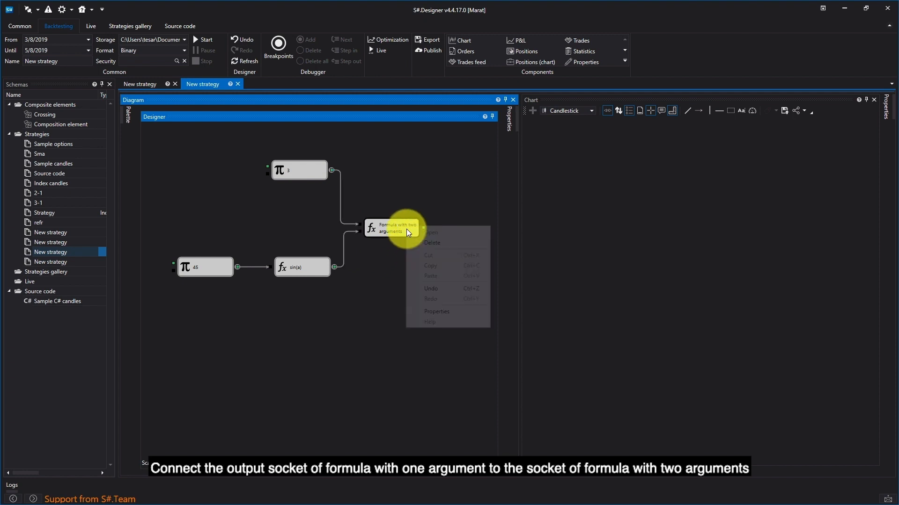
{"action": "left_click", "coordinate": [440, 311]}
{"action": "left_click", "coordinate": [468, 192]}
{"action": "left_click", "coordinate": [489, 193]}
{"action": "left_click", "coordinate": [457, 206]}
{"action": "left_click", "coordinate": [327, 218]}
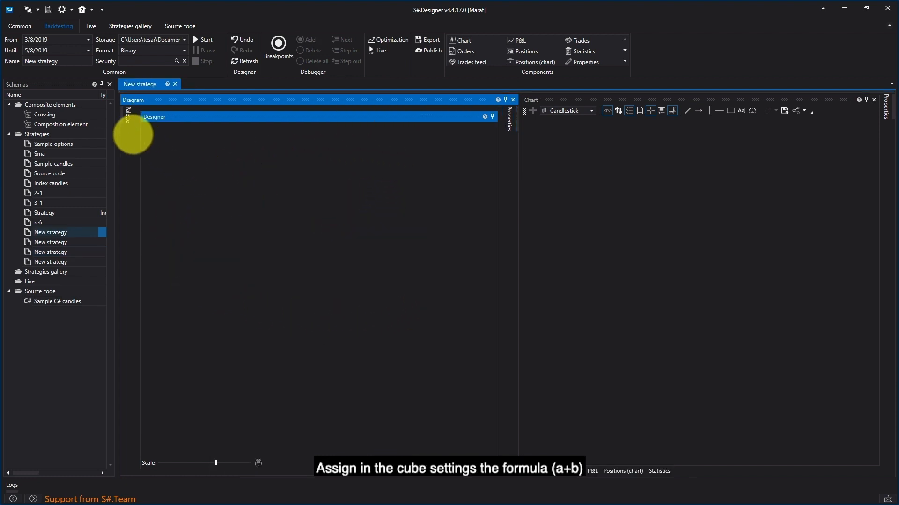
- Add an Indexer cube to the emptied first strategy diagram and view the Index setting in its properties
{"action": "left_click", "coordinate": [129, 115]}
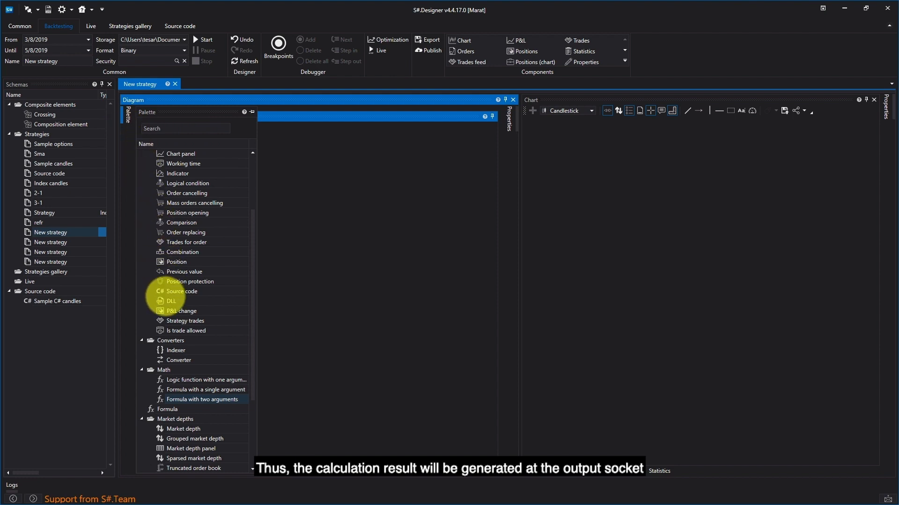
{"action": "left_click_drag", "start_coordinate": [171, 351], "coordinate": [299, 194]}
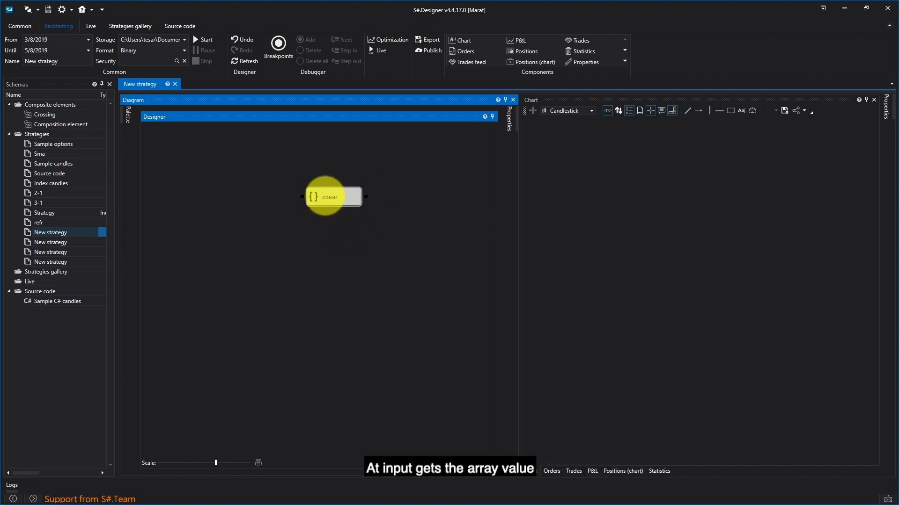
{"action": "mouse_move", "coordinate": [301, 196]}
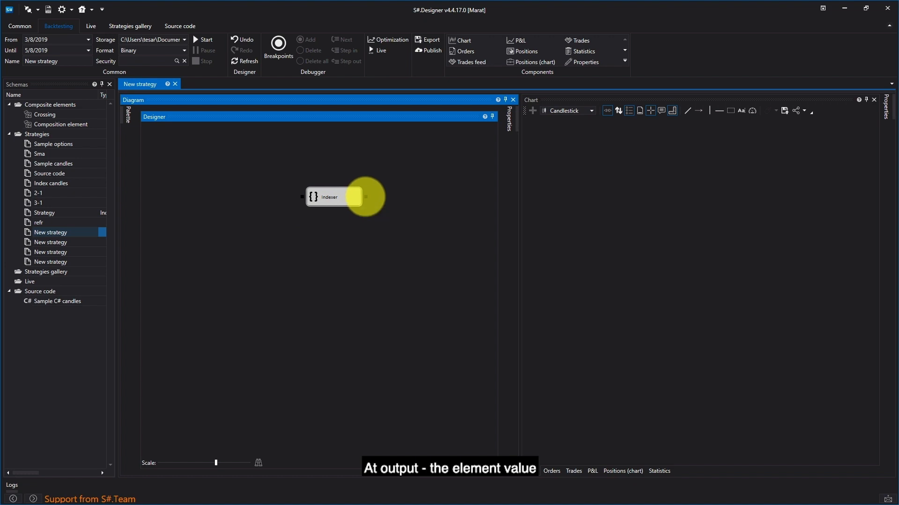
{"action": "mouse_move", "coordinate": [365, 197]}
{"action": "right_click", "coordinate": [346, 199]}
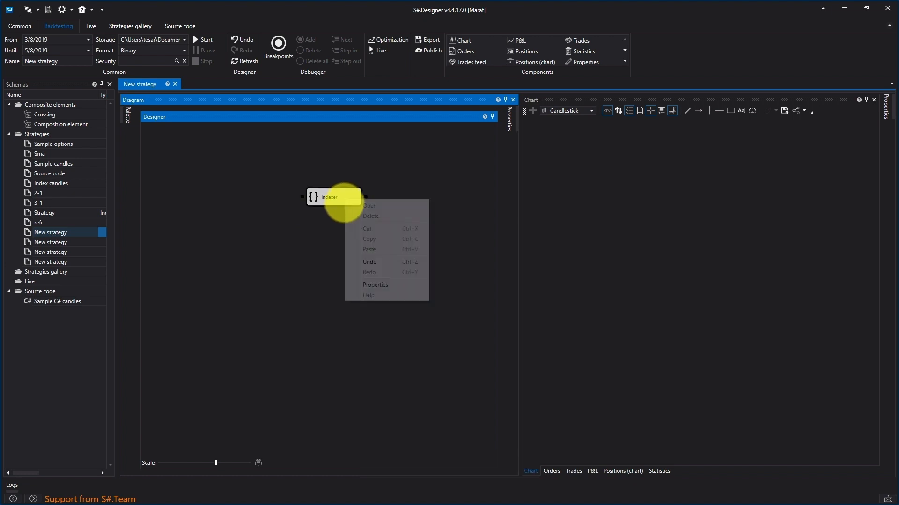
{"action": "left_click", "coordinate": [369, 285]}
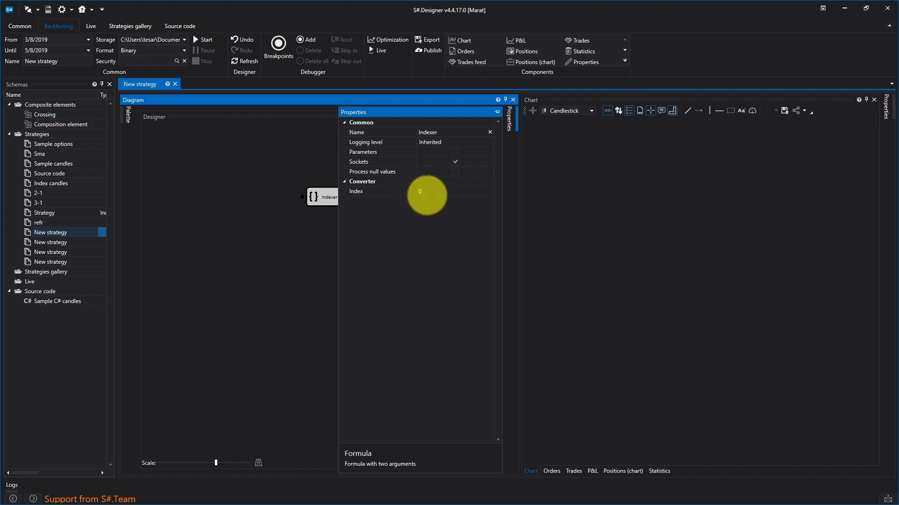
{"action": "left_click", "coordinate": [313, 228]}
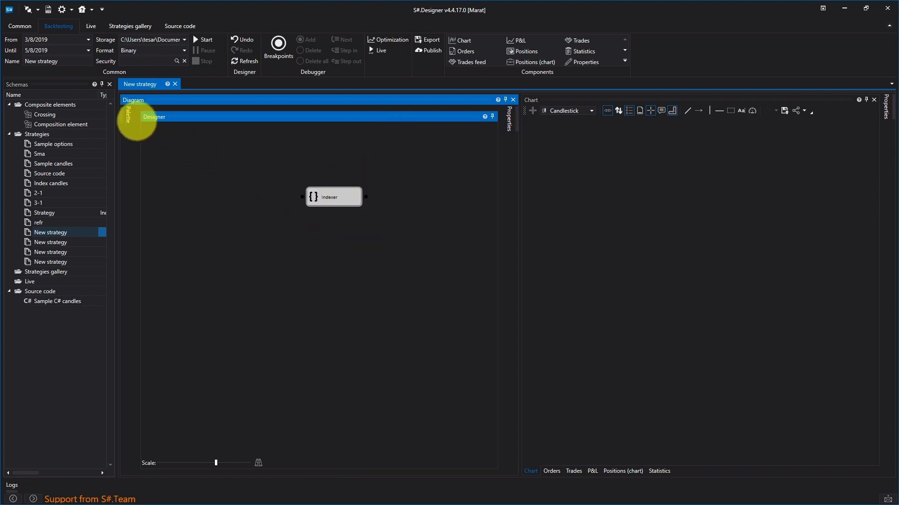
- Add a Converter cube to the diagram below the Indexer cube
{"action": "mouse_move", "coordinate": [127, 117]}
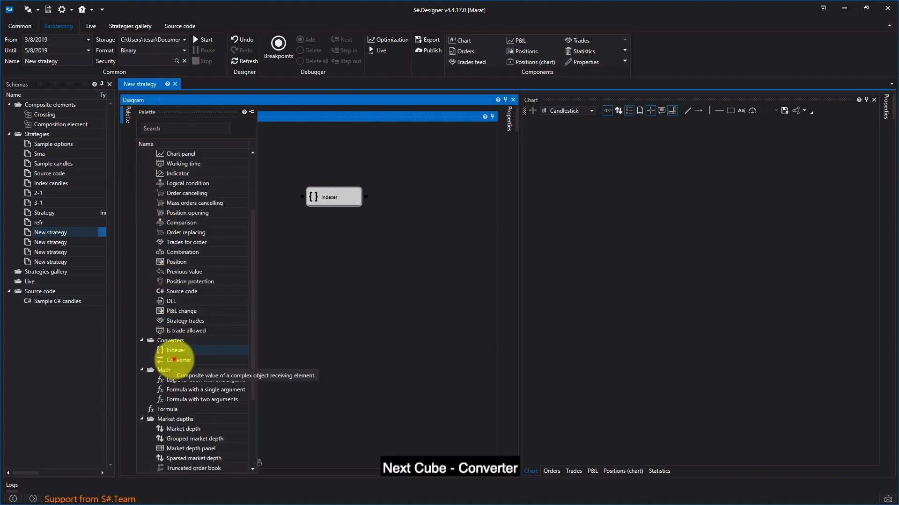
{"action": "left_click", "coordinate": [171, 361]}
{"action": "left_click_drag", "start_coordinate": [227, 336], "coordinate": [309, 220]}
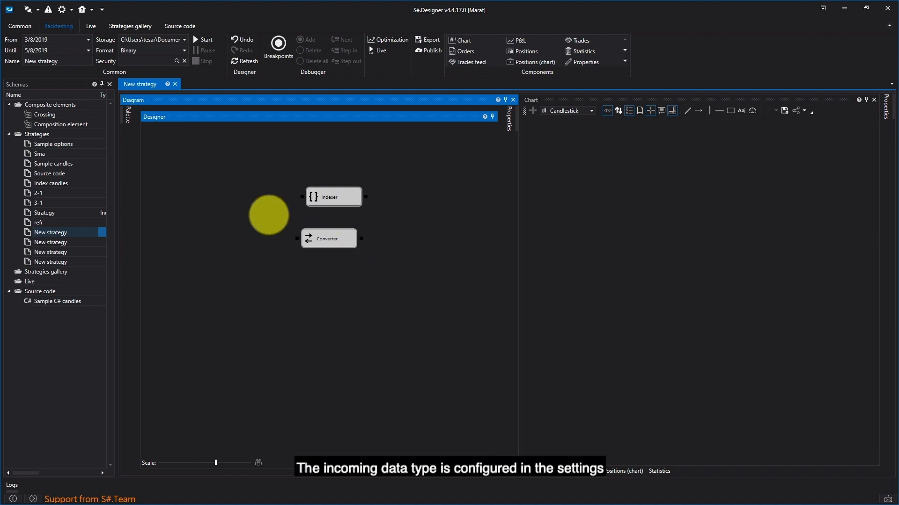
- View the Type options and the Property setting in the Converter cube's properties
{"action": "right_click", "coordinate": [336, 240]}
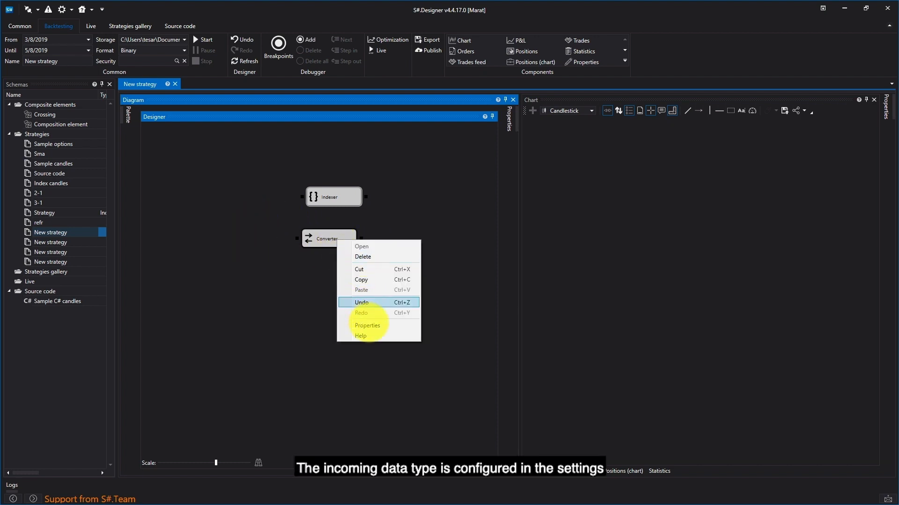
{"action": "left_click", "coordinate": [369, 325]}
{"action": "left_click", "coordinate": [488, 191]}
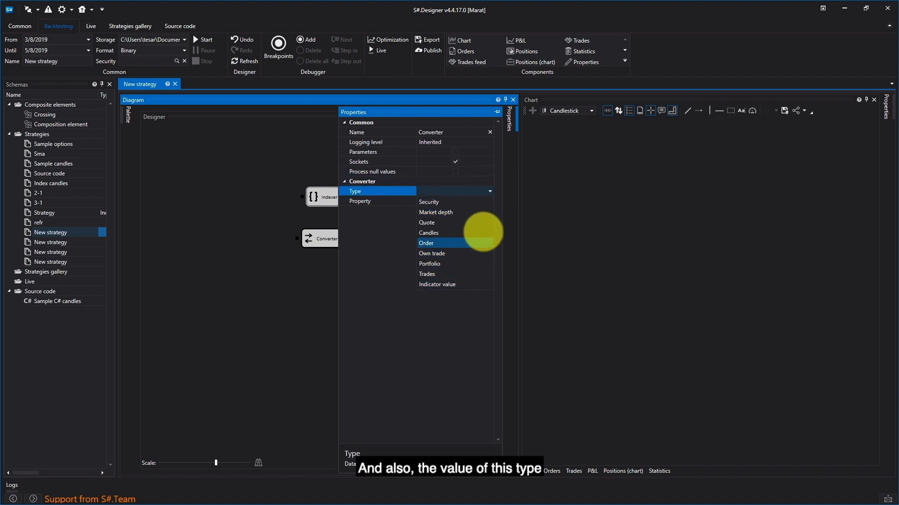
{"action": "left_click", "coordinate": [397, 225]}
{"action": "left_click", "coordinate": [481, 202]}
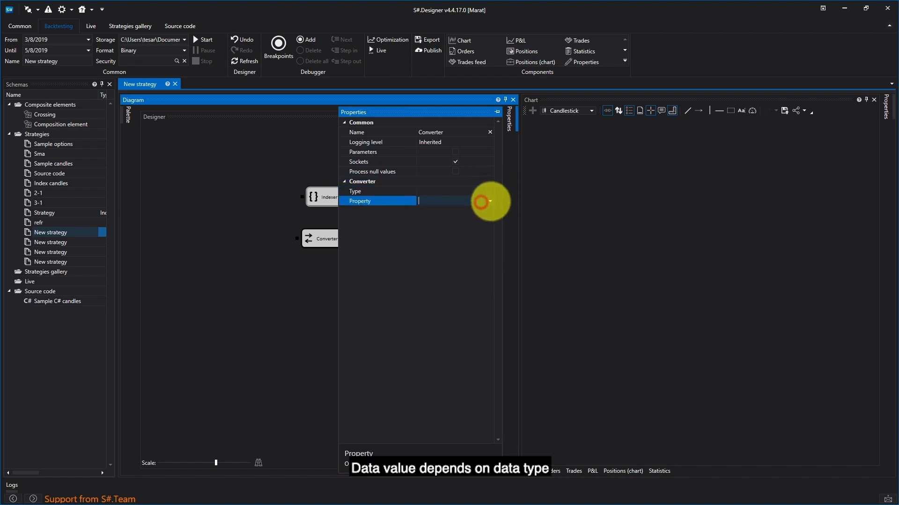
{"action": "left_click", "coordinate": [387, 226]}
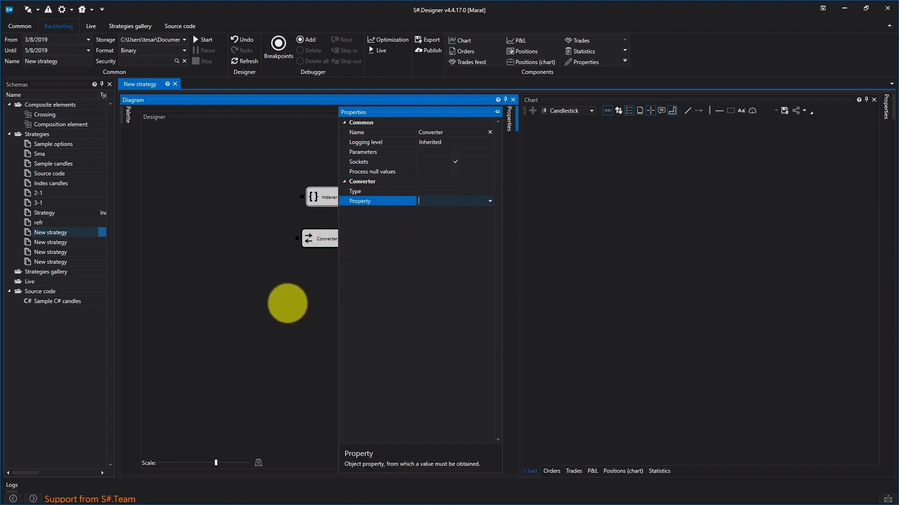
{"action": "left_click", "coordinate": [286, 304]}
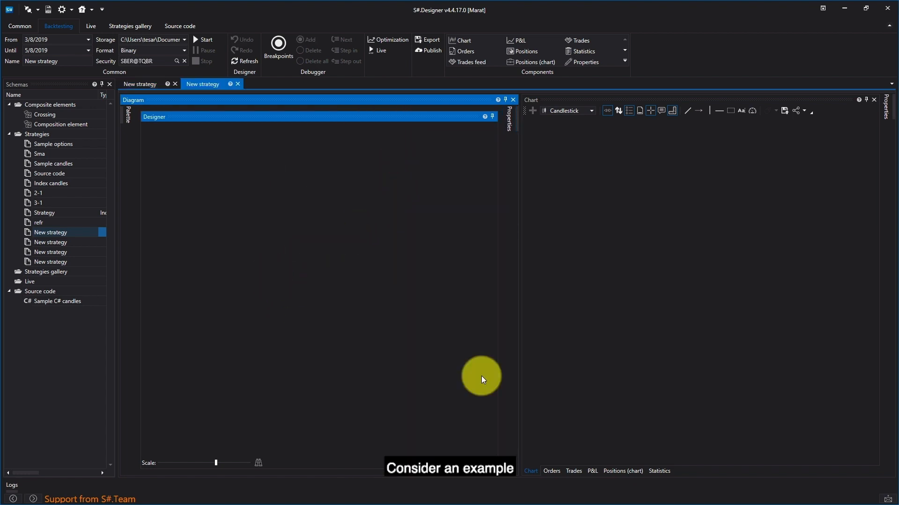
- Add a Market depth cube to the empty second strategy diagram
{"action": "left_click", "coordinate": [122, 120]}
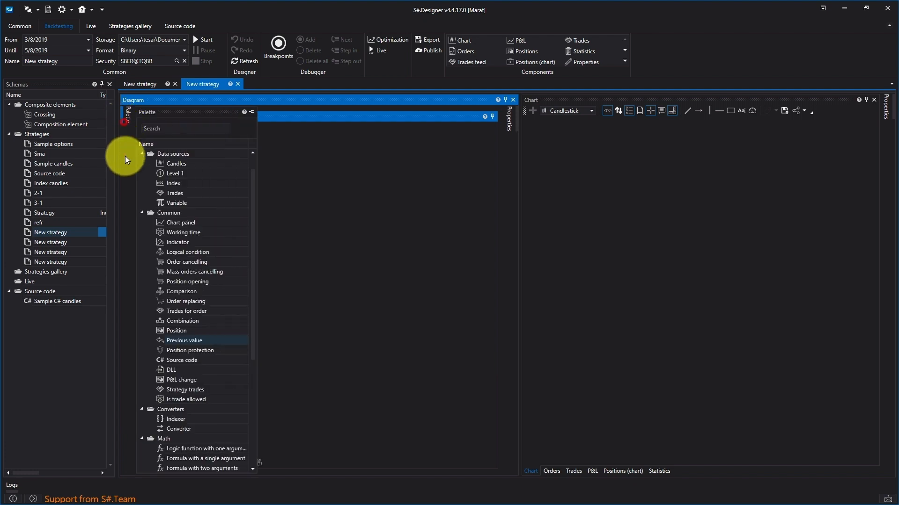
{"action": "scroll", "coordinate": [179, 437], "scroll_direction": "down", "scroll_amount": 1}
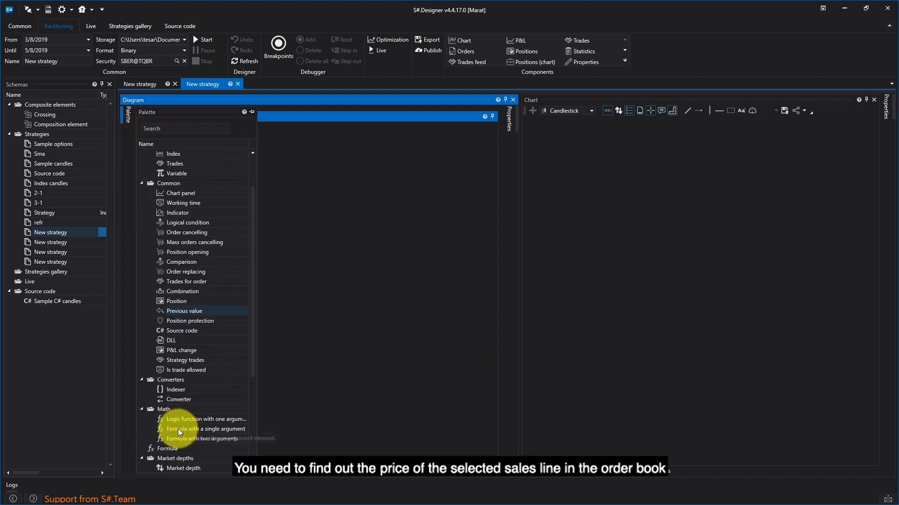
{"action": "scroll", "coordinate": [178, 428], "scroll_direction": "down", "scroll_amount": 2}
{"action": "left_click", "coordinate": [176, 412]}
{"action": "left_click_drag", "start_coordinate": [176, 412], "coordinate": [324, 218]}
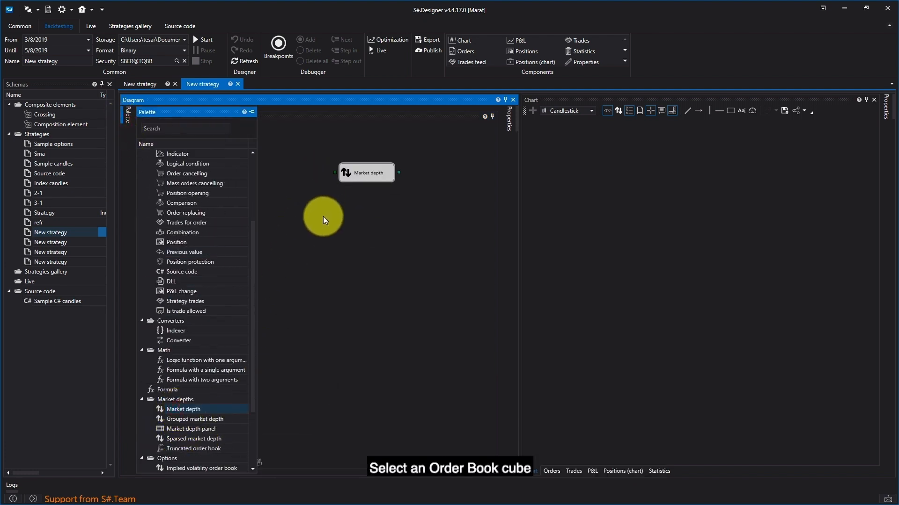
- Add a Converter cube and an Indexer cube below the Market depth cube
{"action": "left_click", "coordinate": [169, 332]}
{"action": "left_click", "coordinate": [167, 341]}
{"action": "left_click_drag", "start_coordinate": [199, 335], "coordinate": [321, 201]}
{"action": "left_click", "coordinate": [182, 331]}
{"action": "left_click_drag", "start_coordinate": [181, 330], "coordinate": [324, 216]}
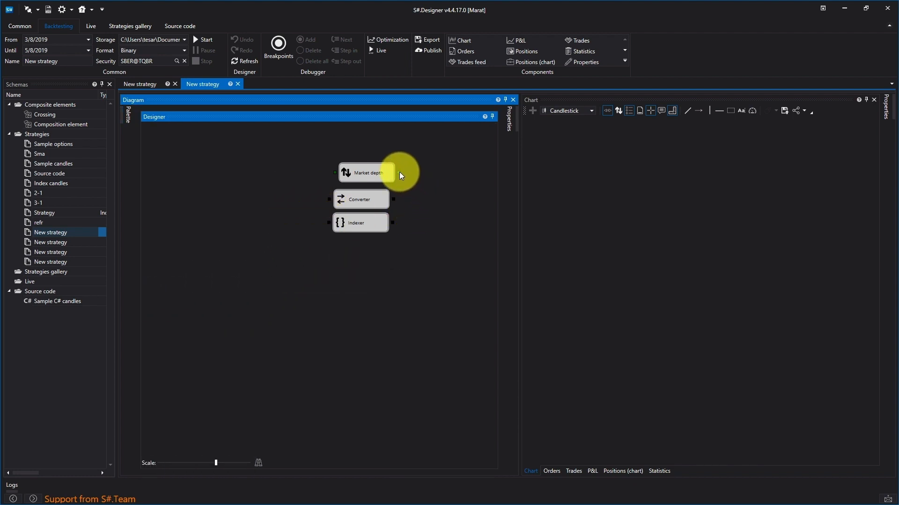
- Connect the Market depth output to the Converter cube, space the cubes apart vertically, and set the converter's property to Asks
{"action": "mouse_move", "coordinate": [398, 173]}
{"action": "left_mouse_down"}
{"action": "mouse_move", "coordinate": [337, 200]}
{"action": "mouse_move", "coordinate": [352, 199]}
{"action": "mouse_move", "coordinate": [364, 275]}
{"action": "left_mouse_up"}
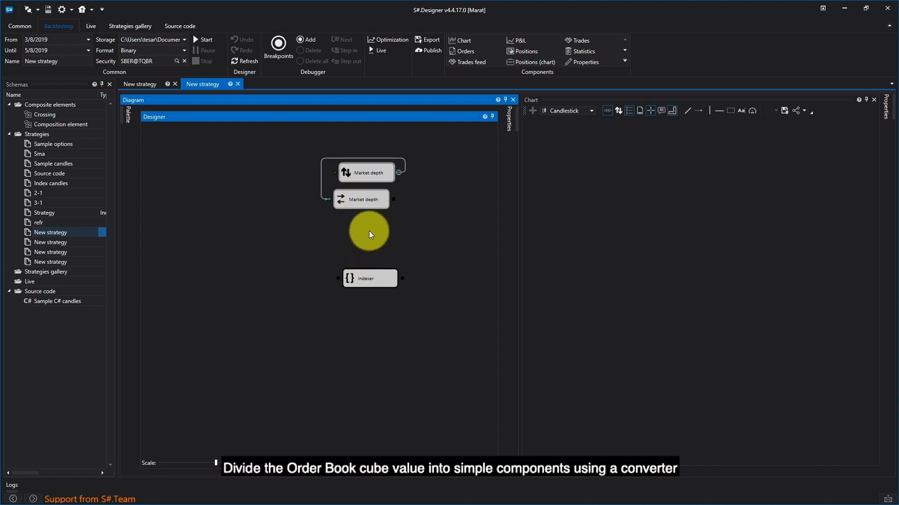
{"action": "left_click_drag", "start_coordinate": [366, 206], "coordinate": [375, 234]}
{"action": "right_click", "coordinate": [375, 230]}
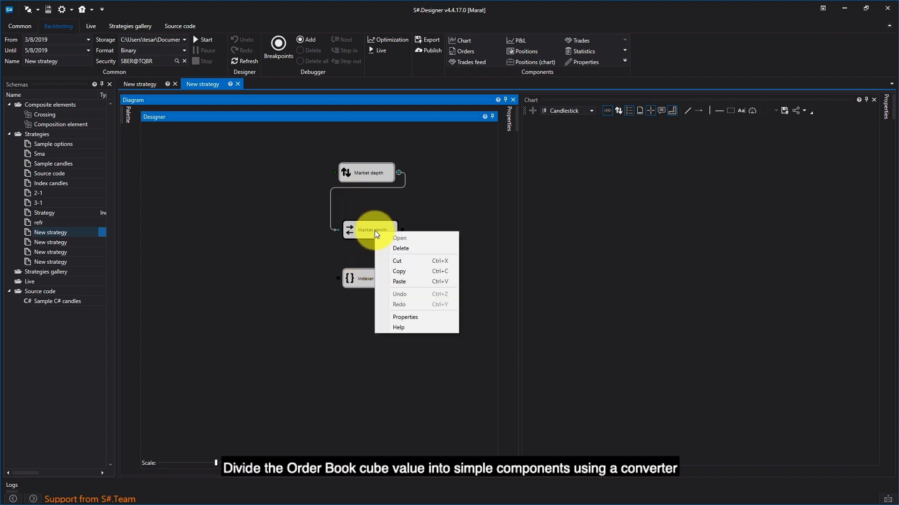
{"action": "left_click", "coordinate": [414, 317]}
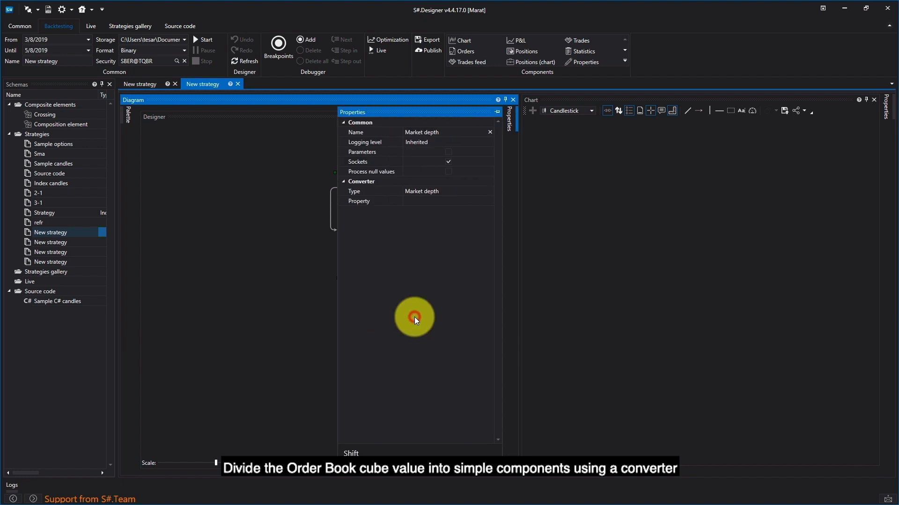
{"action": "left_click", "coordinate": [473, 203]}
{"action": "left_click", "coordinate": [490, 201]}
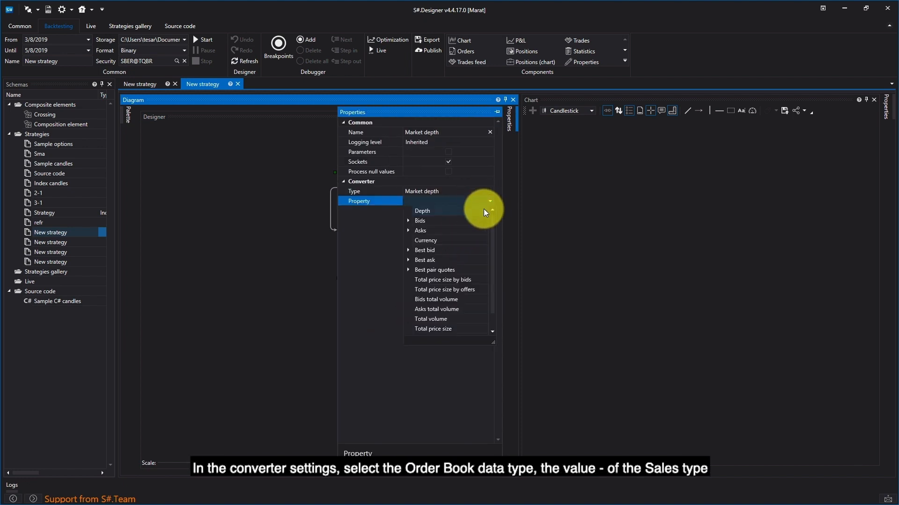
{"action": "left_click", "coordinate": [443, 231]}
{"action": "left_click", "coordinate": [298, 286]}
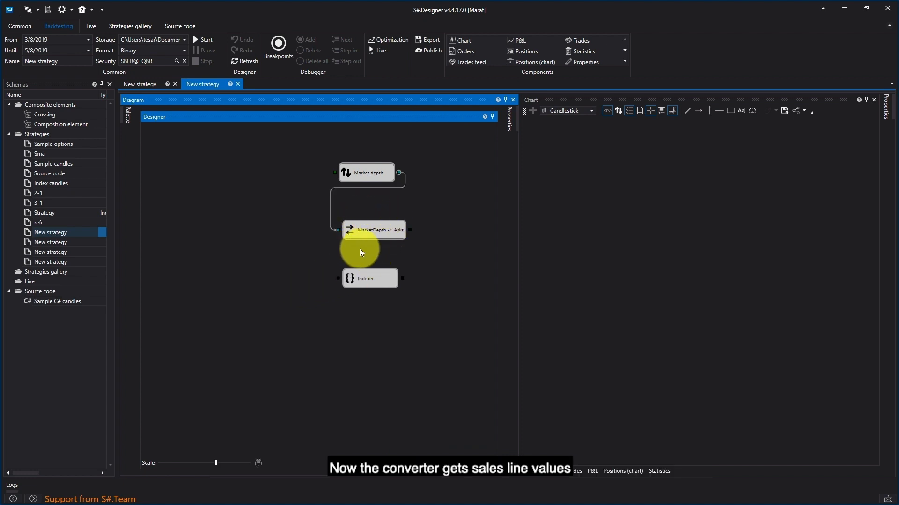
- Connect the Asks converter's output to the Indexer cube and set its index to 3
{"action": "left_click_drag", "start_coordinate": [410, 230], "coordinate": [361, 278]}
{"action": "right_click", "coordinate": [361, 278]}
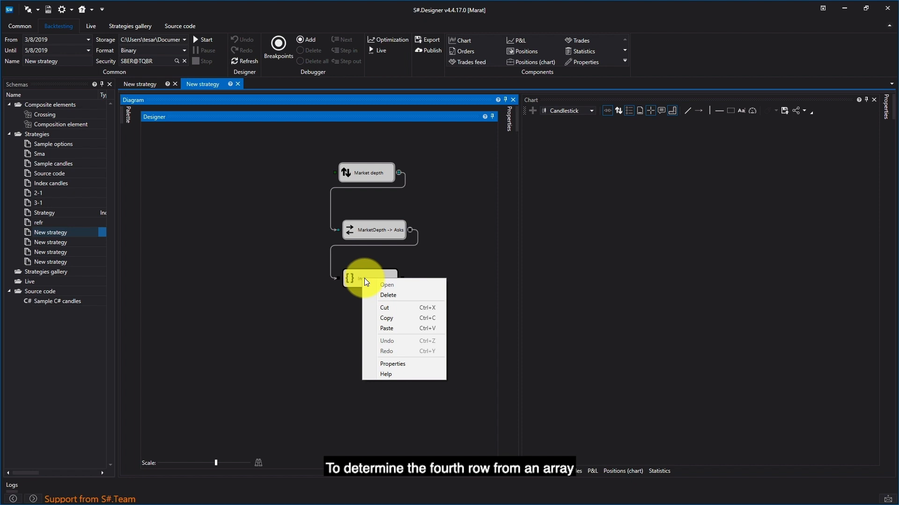
{"action": "left_click", "coordinate": [395, 364]}
{"action": "left_click", "coordinate": [414, 192]}
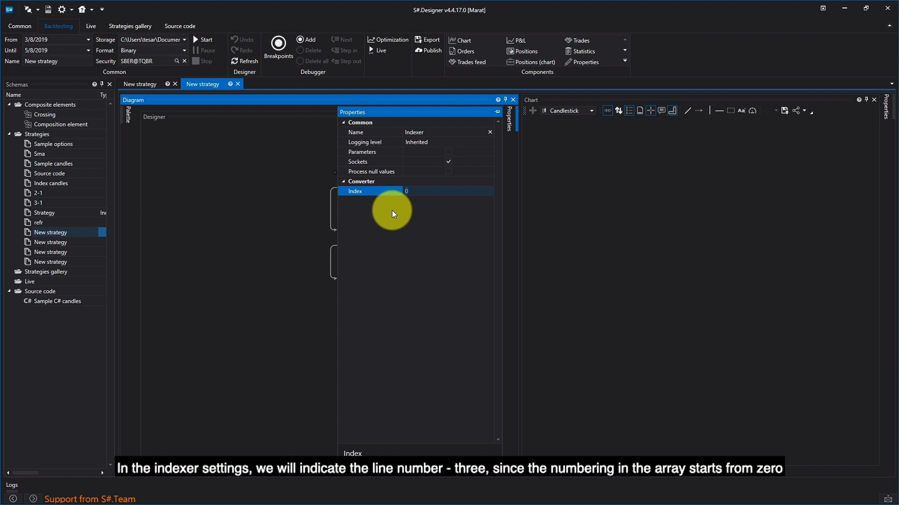
{"action": "type", "text": "3"}
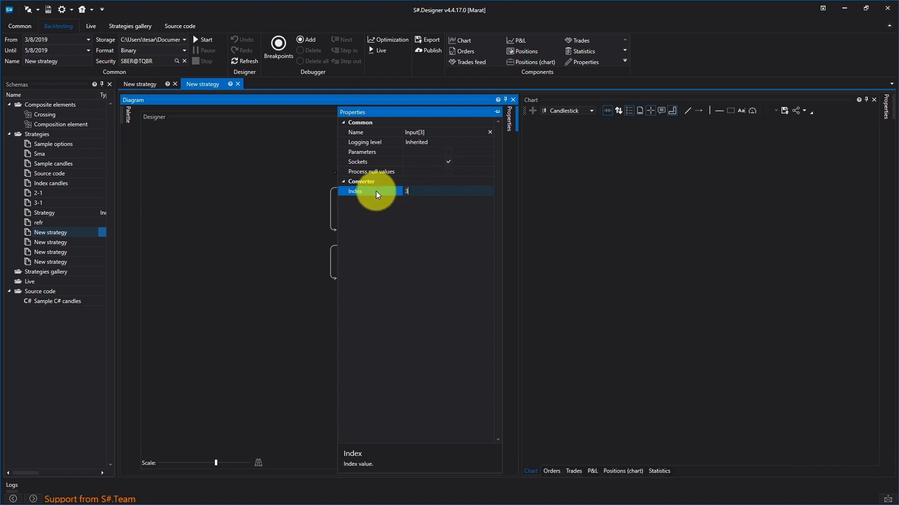
{"action": "left_click", "coordinate": [302, 215]}
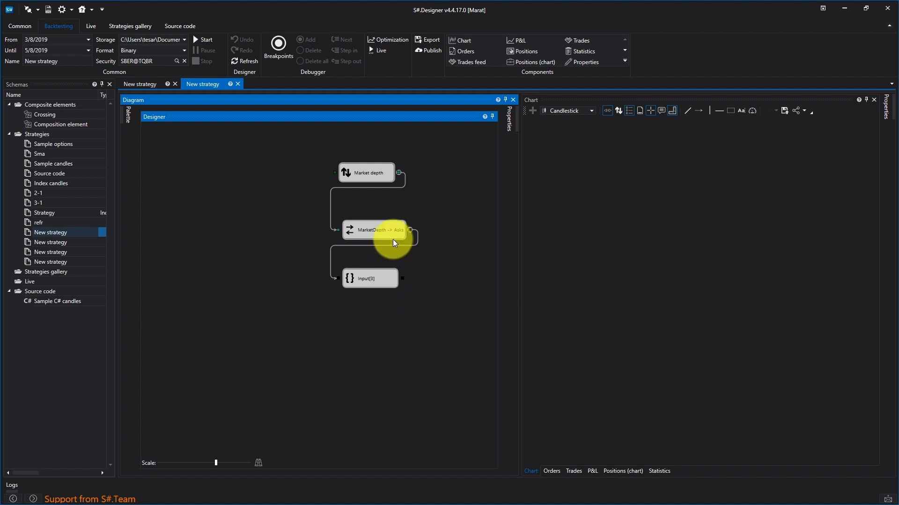
- Add a second Converter cube below the indexer and connect the indexer's output to it
{"action": "left_click", "coordinate": [128, 114]}
{"action": "left_click_drag", "start_coordinate": [177, 341], "coordinate": [330, 318]}
{"action": "left_click_drag", "start_coordinate": [401, 278], "coordinate": [343, 328]}
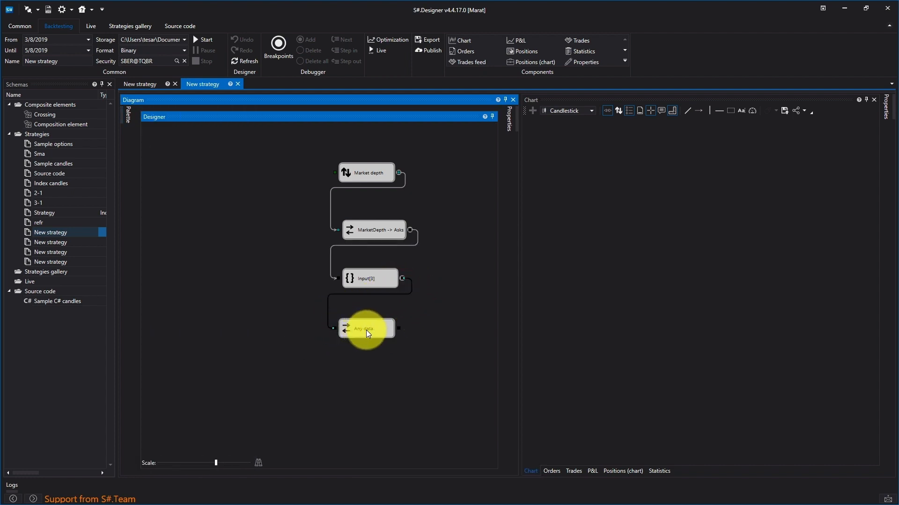
- Set the lower Converter cube's type to Quote and its property to Price
{"action": "right_click", "coordinate": [367, 330]}
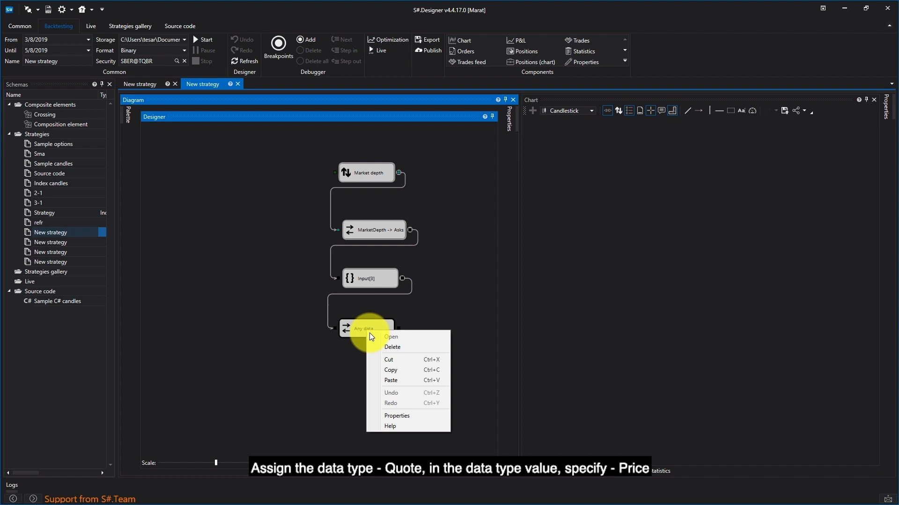
{"action": "left_click", "coordinate": [397, 416]}
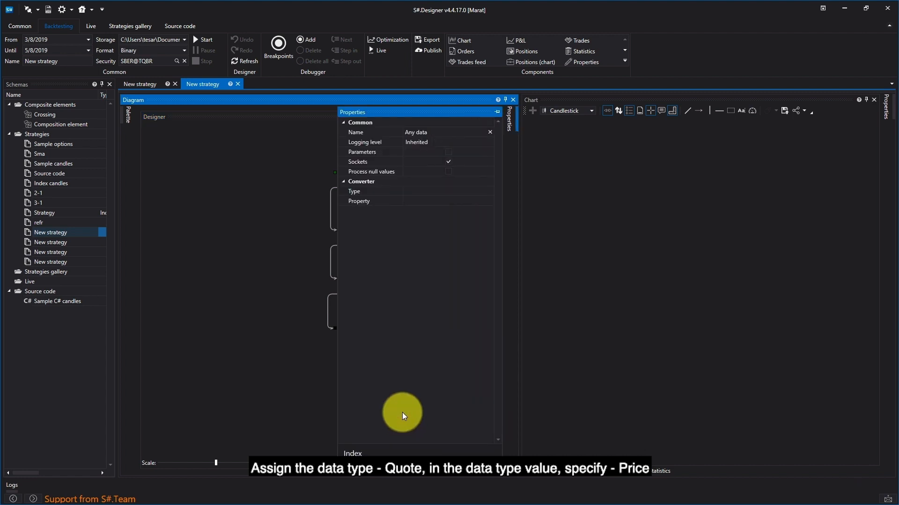
{"action": "left_click", "coordinate": [465, 192]}
{"action": "left_click", "coordinate": [489, 190]}
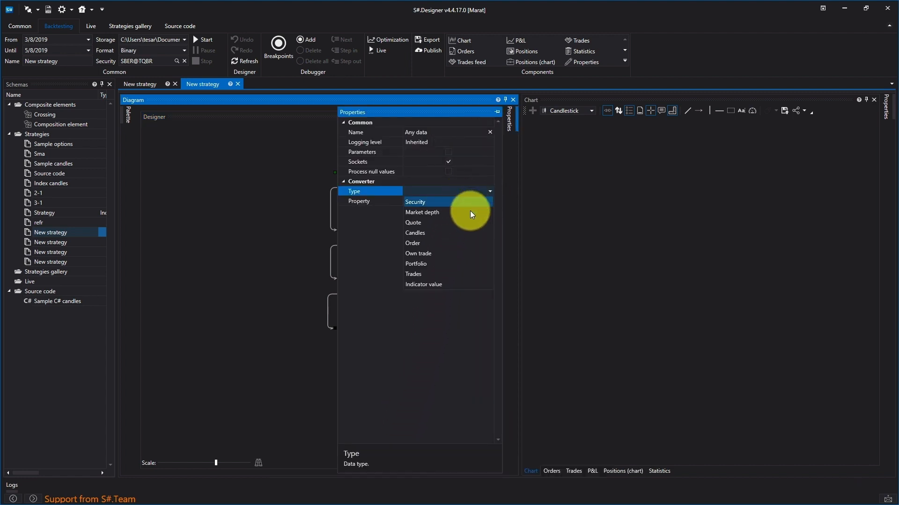
{"action": "left_click", "coordinate": [464, 223]}
{"action": "left_click", "coordinate": [474, 201]}
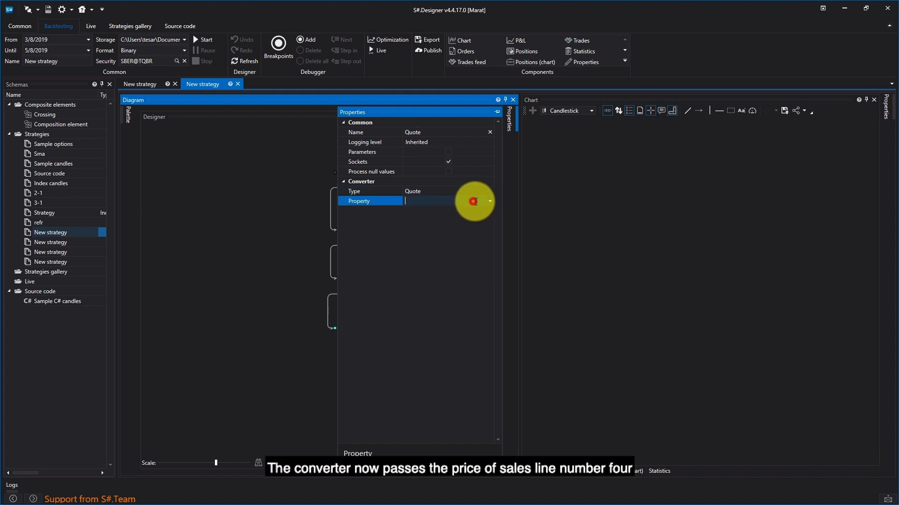
{"action": "left_click", "coordinate": [490, 201]}
{"action": "left_click", "coordinate": [472, 211]}
{"action": "left_click", "coordinate": [304, 309]}
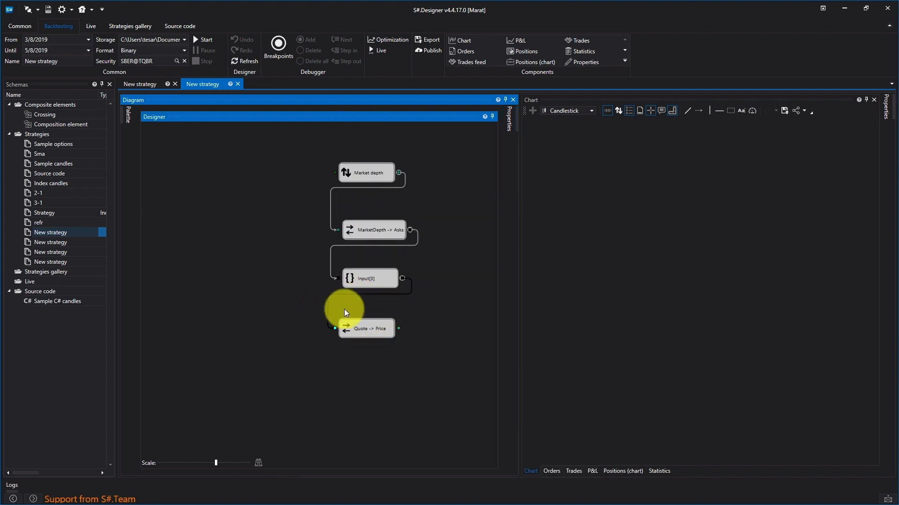
- Add a Variable cube below the Quote price converter and connect the converter's output to it
{"action": "mouse_move", "coordinate": [131, 126]}
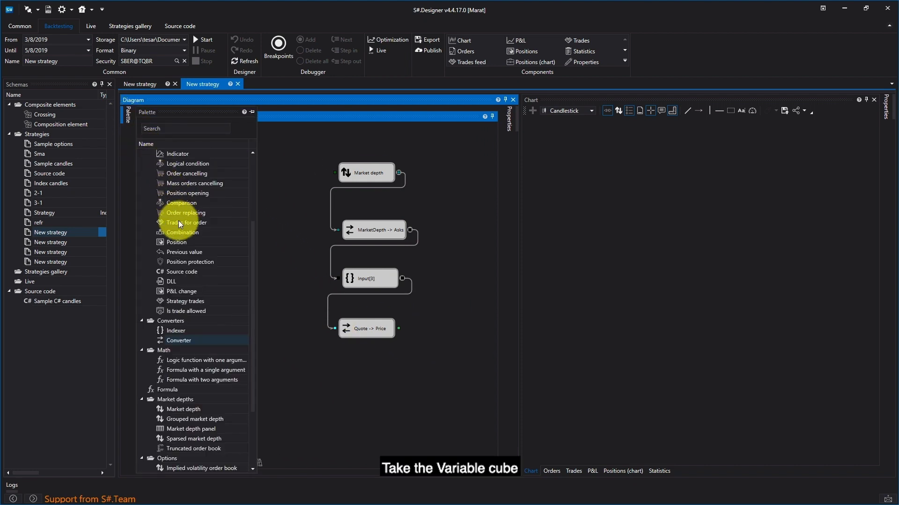
{"action": "scroll", "coordinate": [177, 164], "scroll_direction": "up", "scroll_amount": 2}
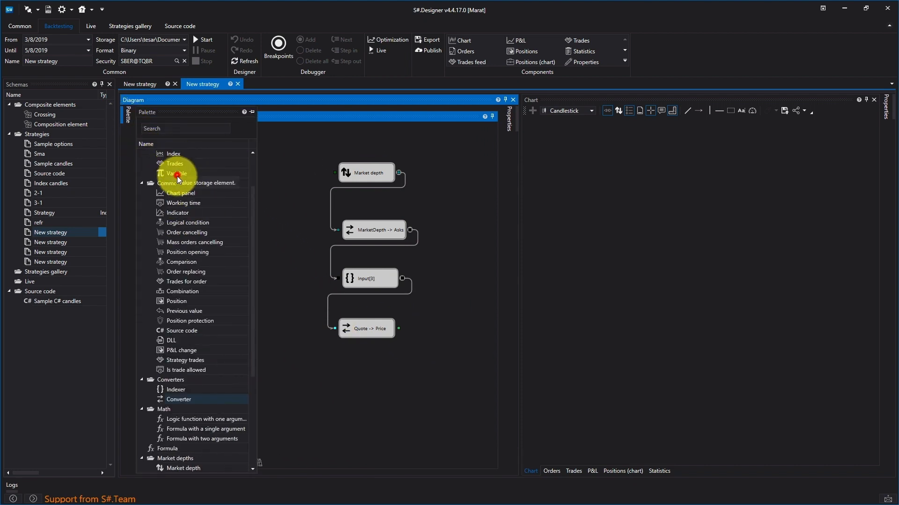
{"action": "left_click", "coordinate": [176, 175]}
{"action": "left_click_drag", "start_coordinate": [176, 175], "coordinate": [333, 358]}
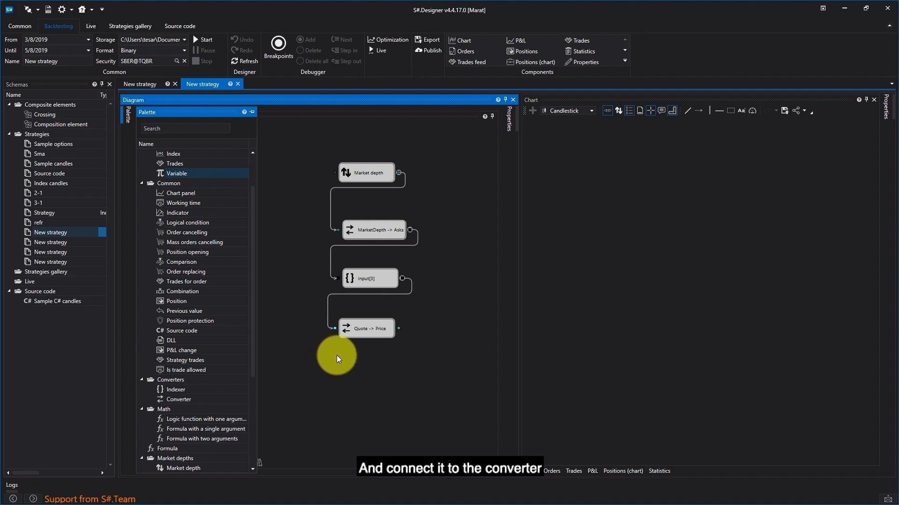
{"action": "left_click_drag", "start_coordinate": [399, 329], "coordinate": [337, 362]}
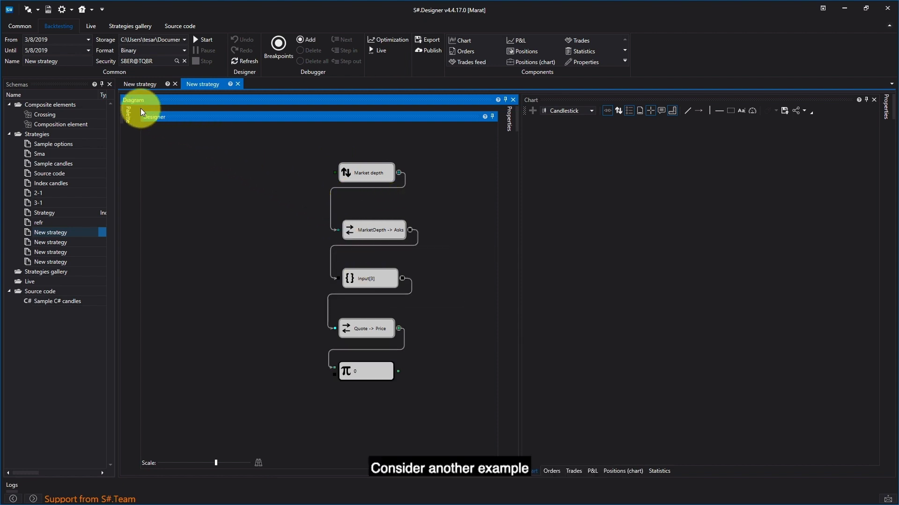
- Add a Candles cube beside the Market depth cube for a second example chain
{"action": "mouse_move", "coordinate": [127, 113]}
{"action": "scroll", "coordinate": [171, 168], "scroll_direction": "up", "scroll_amount": 1}
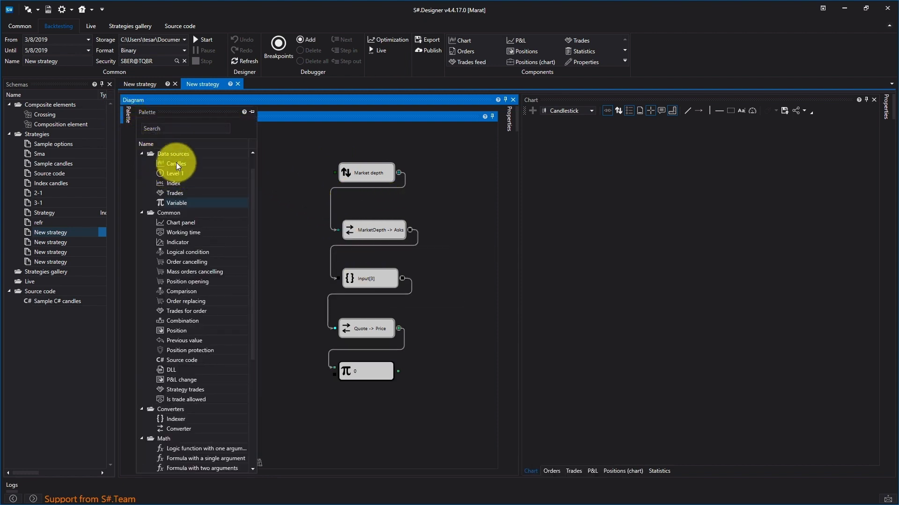
{"action": "left_click_drag", "start_coordinate": [176, 163], "coordinate": [240, 172]}
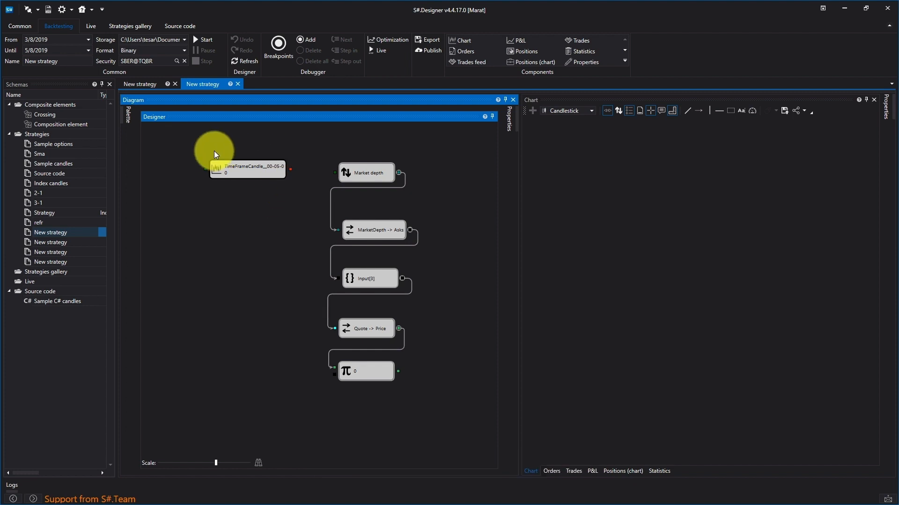
- Add a Converter cube below the Candles cube and connect the candles output to it
{"action": "left_click", "coordinate": [127, 123]}
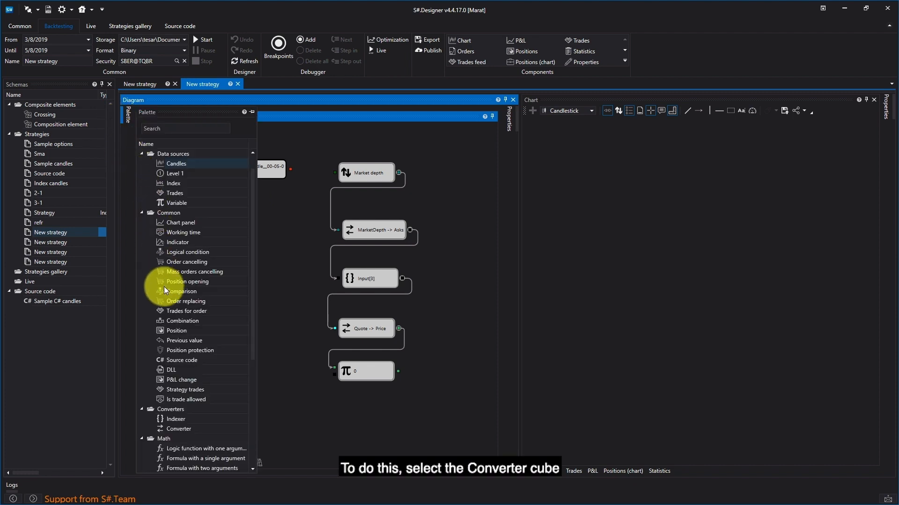
{"action": "left_click", "coordinate": [185, 429]}
{"action": "left_click_drag", "start_coordinate": [249, 292], "coordinate": [246, 204]}
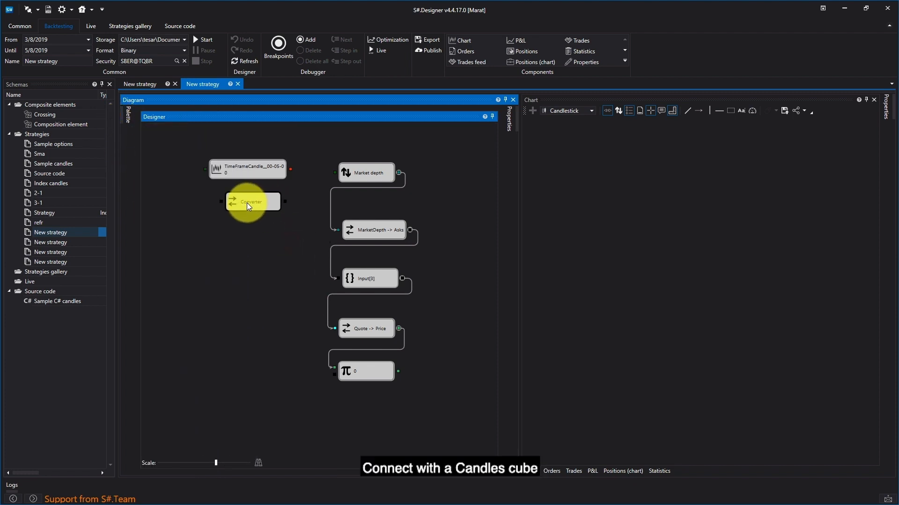
{"action": "left_click_drag", "start_coordinate": [291, 169], "coordinate": [241, 206]}
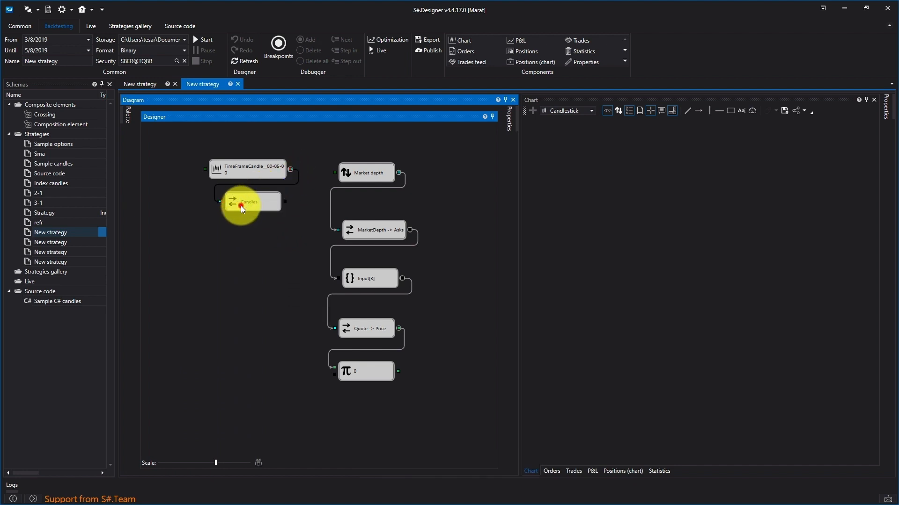
- Set the converted property of the Candles Converter cube to Closing price
{"action": "right_click", "coordinate": [240, 206]}
{"action": "left_click", "coordinate": [275, 293]}
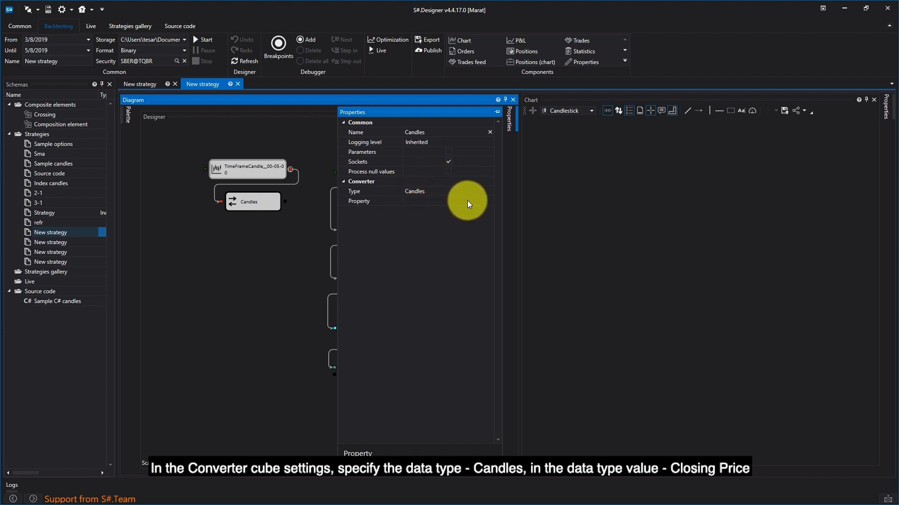
{"action": "left_click", "coordinate": [492, 201]}
{"action": "left_click", "coordinate": [491, 201]}
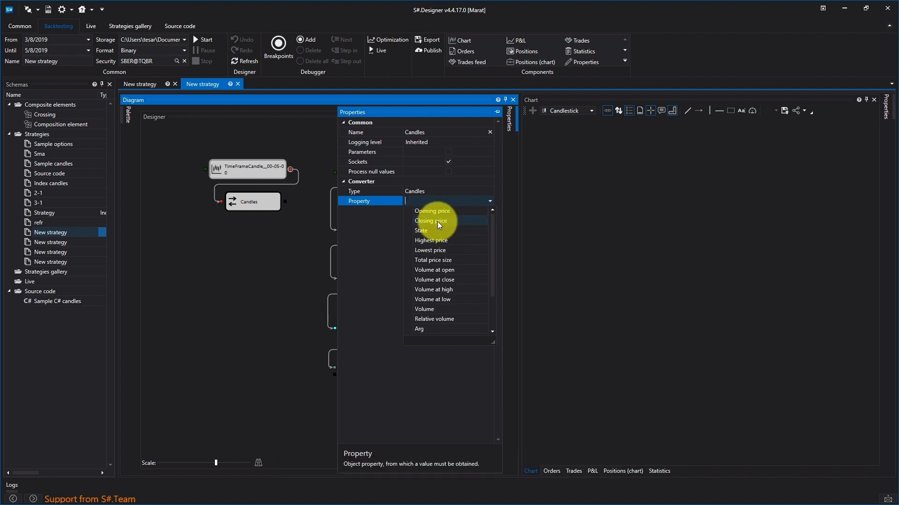
{"action": "left_click", "coordinate": [456, 221]}
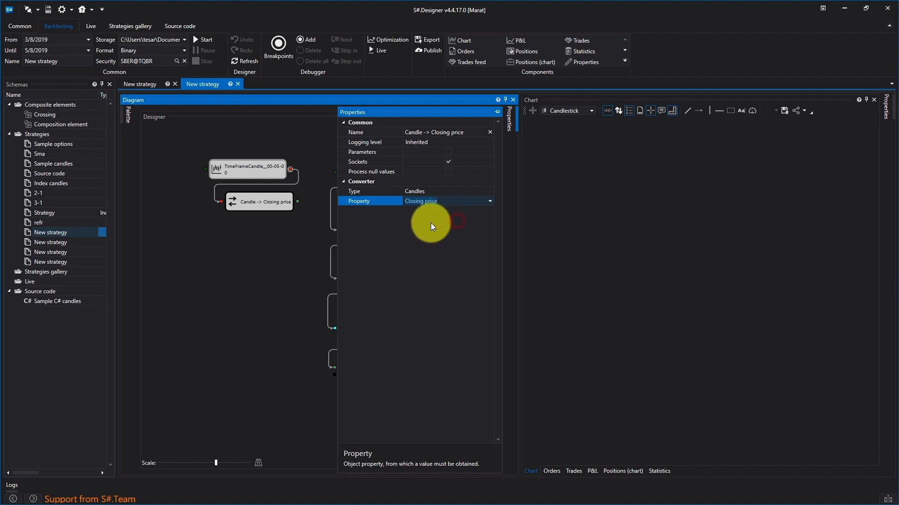
{"action": "left_click", "coordinate": [287, 239]}
- Add a Variable cube below the closing price converter and connect the converter's output to it
{"action": "mouse_move", "coordinate": [126, 115]}
{"action": "left_click_drag", "start_coordinate": [163, 204], "coordinate": [256, 243]}
{"action": "left_click_drag", "start_coordinate": [297, 202], "coordinate": [239, 247]}
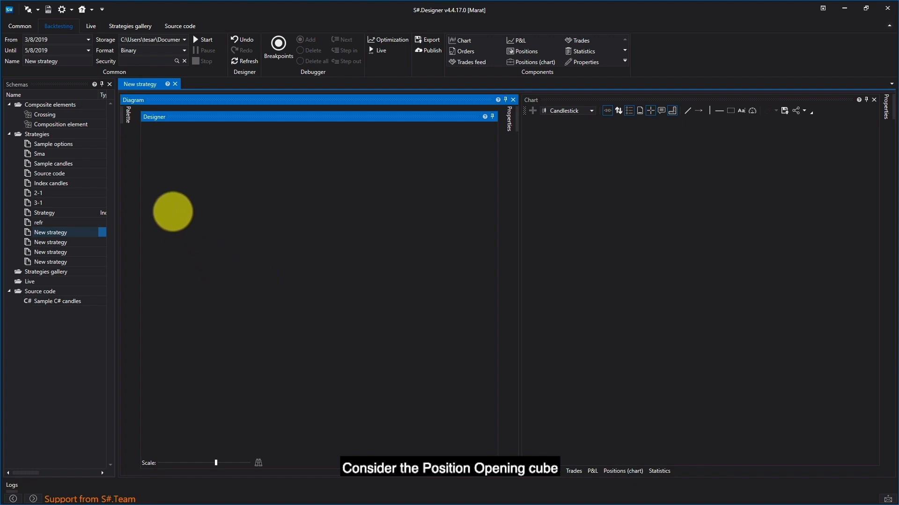
- Add a Position opening cube to the empty strategy diagram
{"action": "left_click", "coordinate": [128, 115]}
{"action": "scroll", "coordinate": [193, 344], "scroll_direction": "down", "scroll_amount": 1}
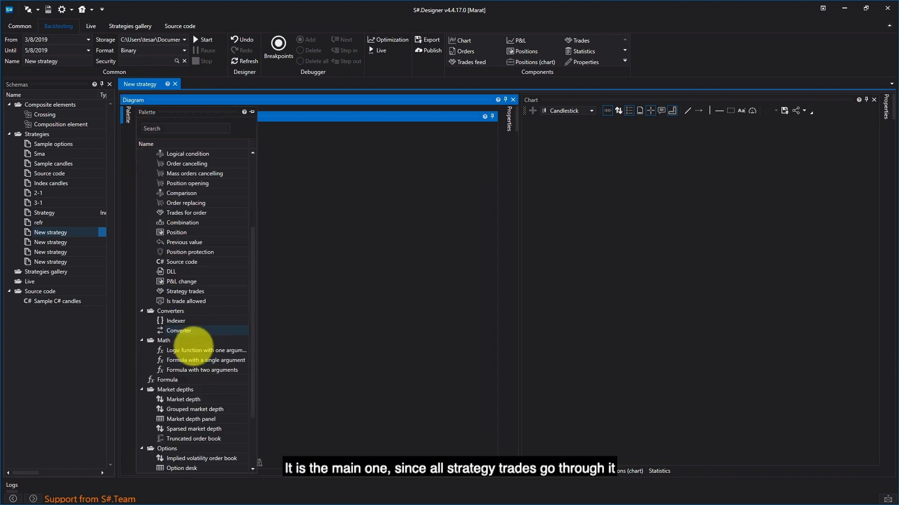
{"action": "left_click_drag", "start_coordinate": [189, 183], "coordinate": [317, 158]}
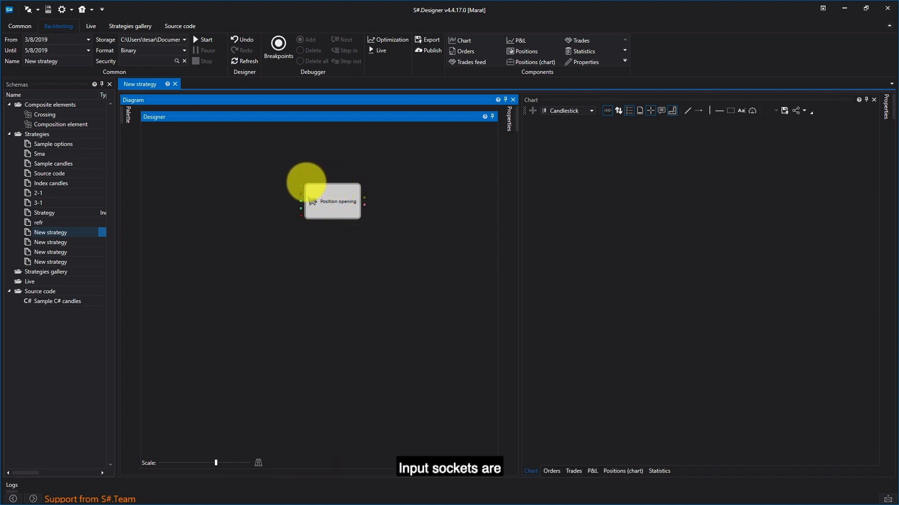
- Examine the Position opening cube's sockets and the trade directions offered in its properties
{"action": "mouse_move", "coordinate": [301, 186]}
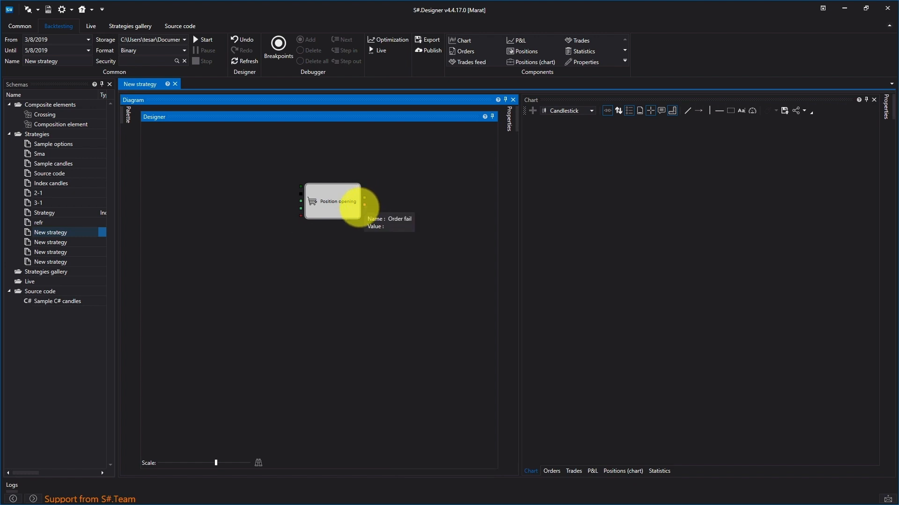
{"action": "left_click", "coordinate": [338, 202]}
{"action": "right_click", "coordinate": [338, 202]}
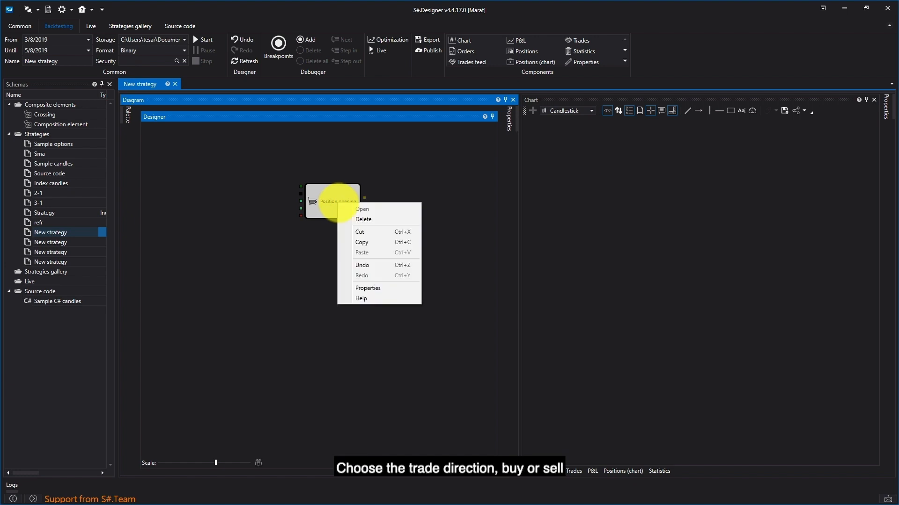
{"action": "left_click", "coordinate": [369, 289]}
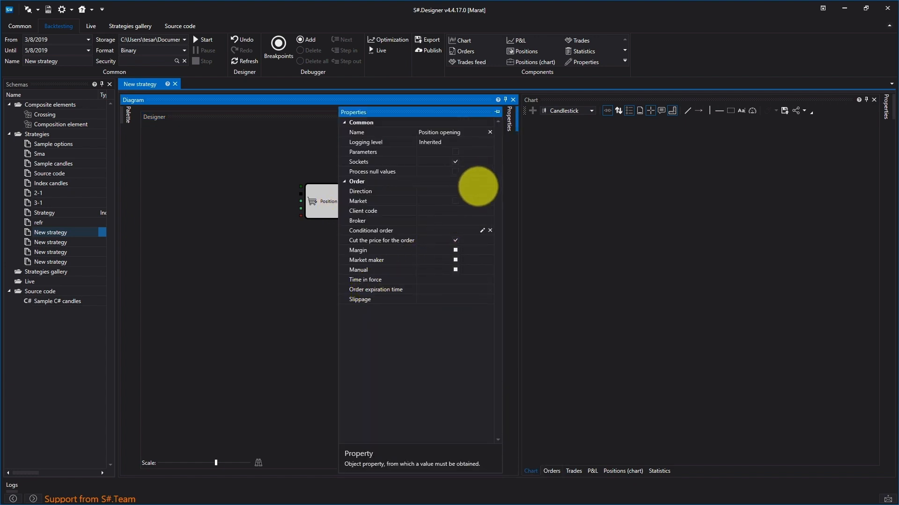
{"action": "left_click", "coordinate": [482, 191]}
{"action": "left_click", "coordinate": [482, 191]}
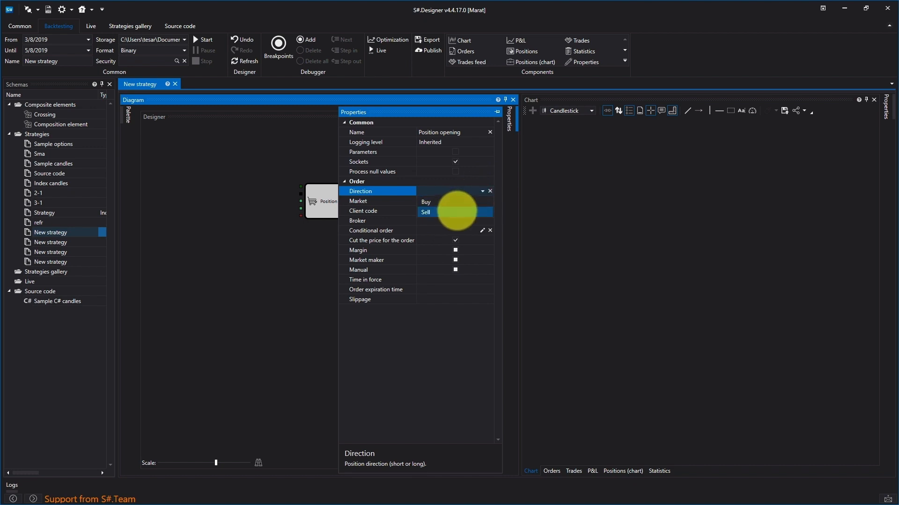
{"action": "left_click", "coordinate": [400, 211]}
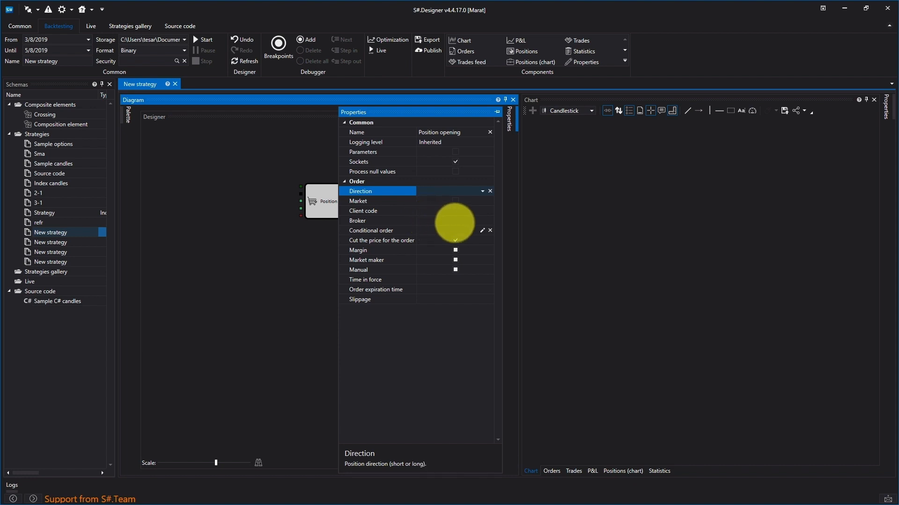
- Assign a conditional order for the Quik LUA. Transactions connection to the Position opening cube and enable its Market option
{"action": "left_click", "coordinate": [483, 230]}
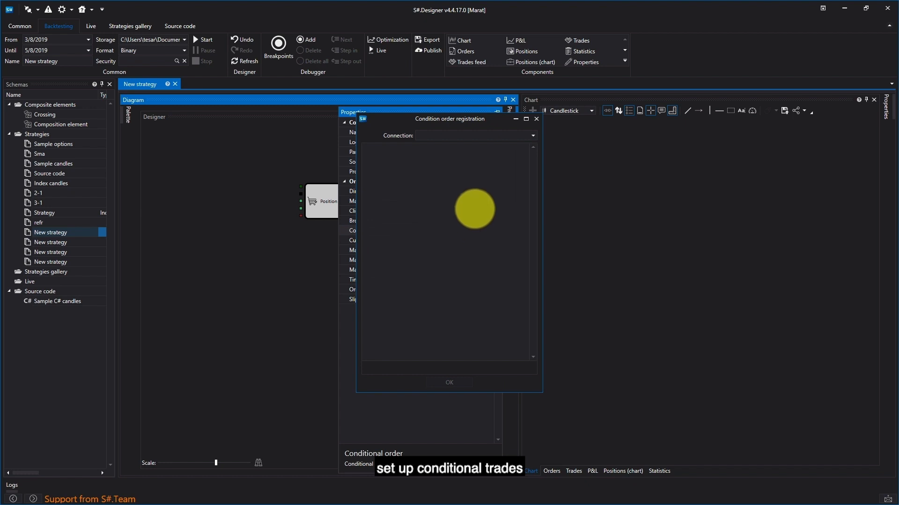
{"action": "left_click", "coordinate": [530, 139]}
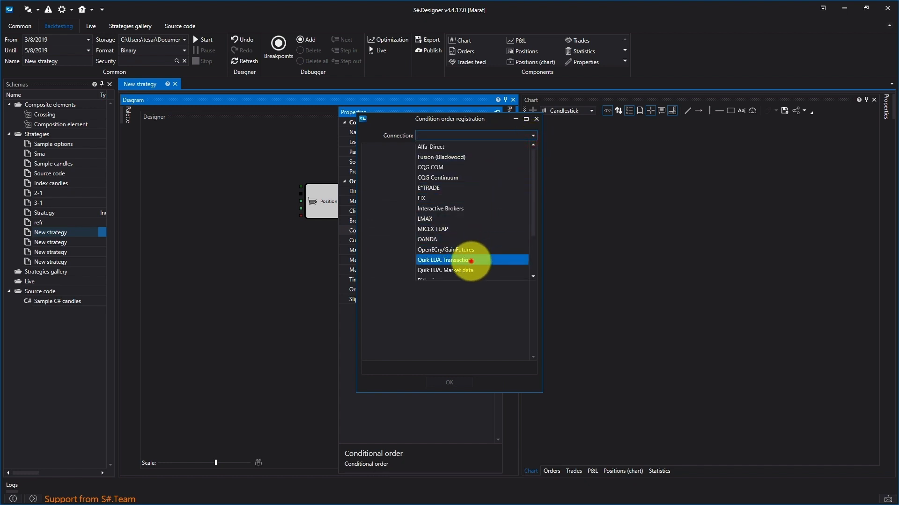
{"action": "left_click", "coordinate": [520, 260]}
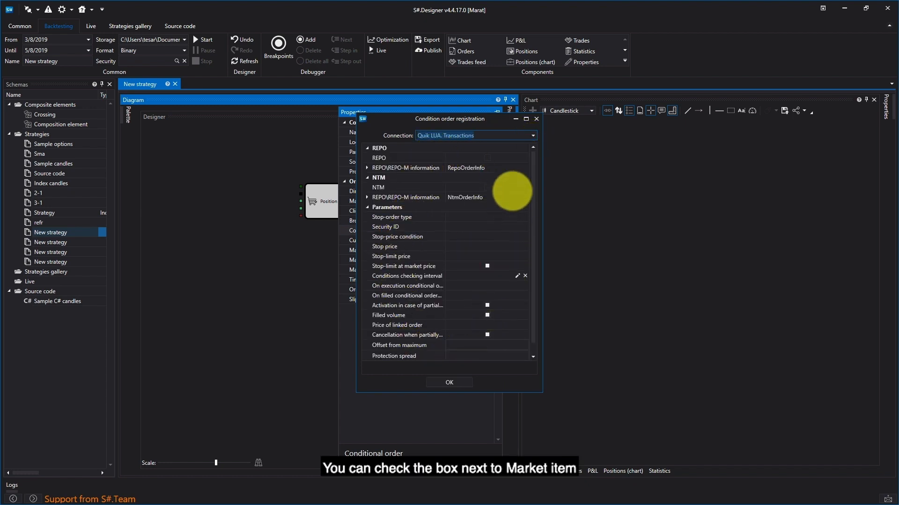
{"action": "left_click", "coordinate": [444, 381]}
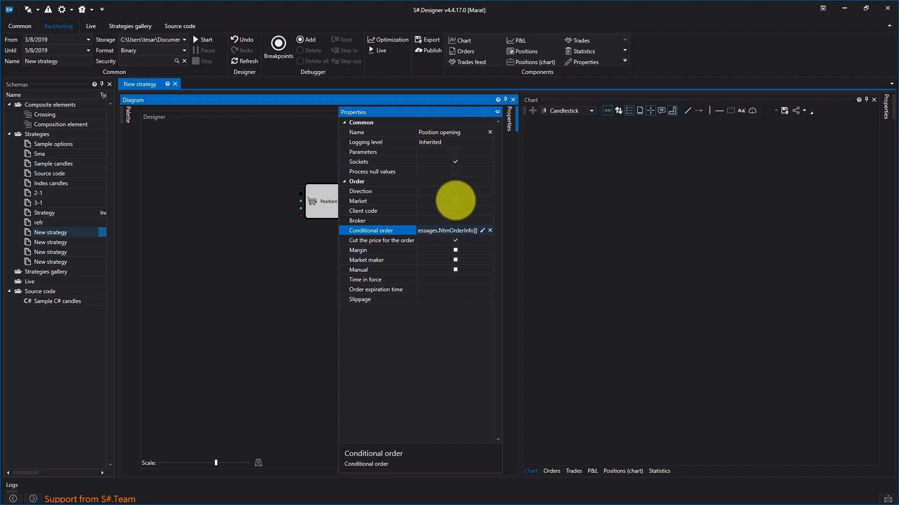
{"action": "left_click", "coordinate": [455, 200]}
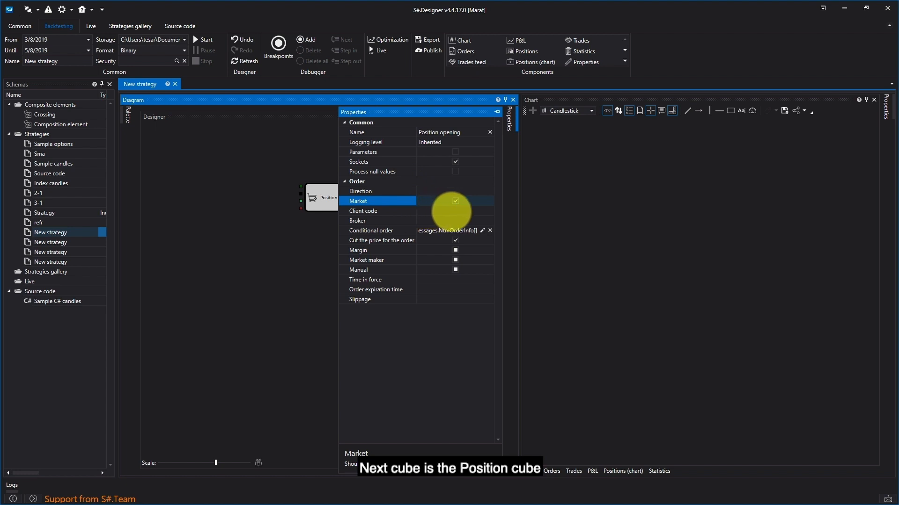
- Clear the Position opening cube's conditional order and disable its Market option
{"action": "left_click", "coordinate": [472, 231]}
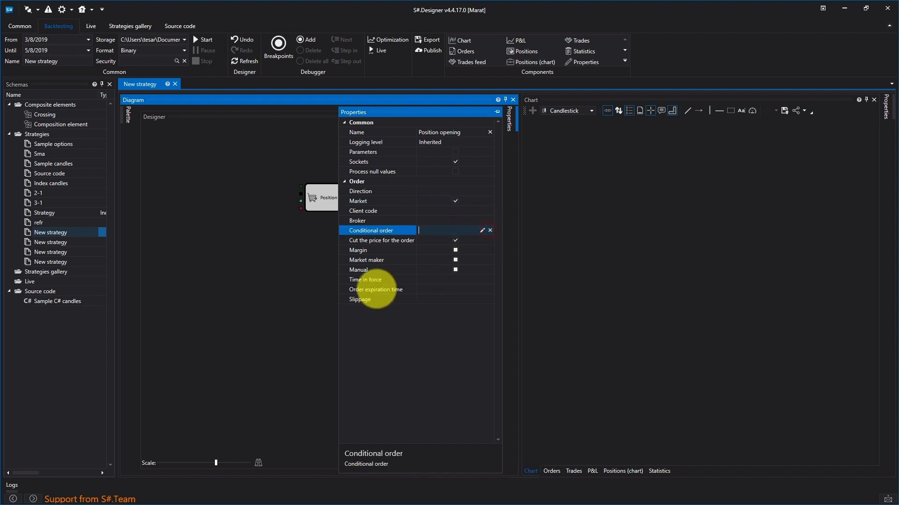
{"action": "left_click", "coordinate": [456, 200]}
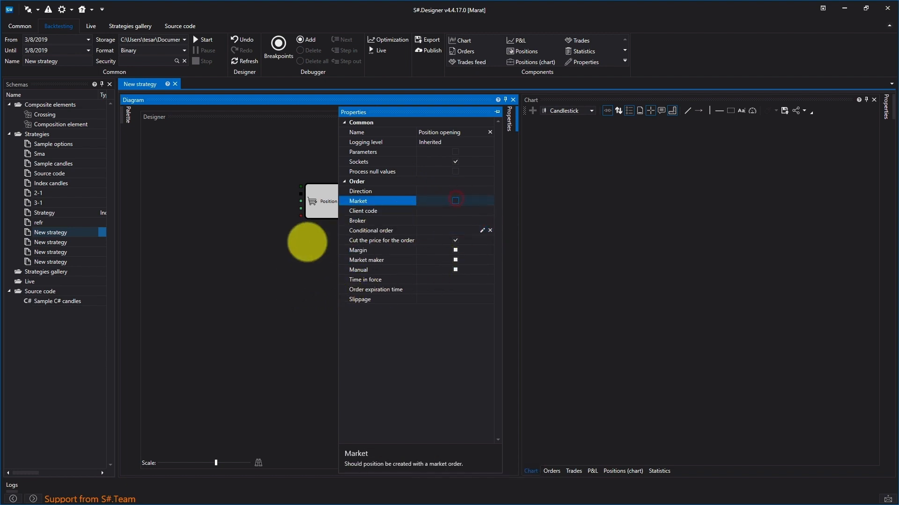
{"action": "left_click", "coordinate": [306, 243]}
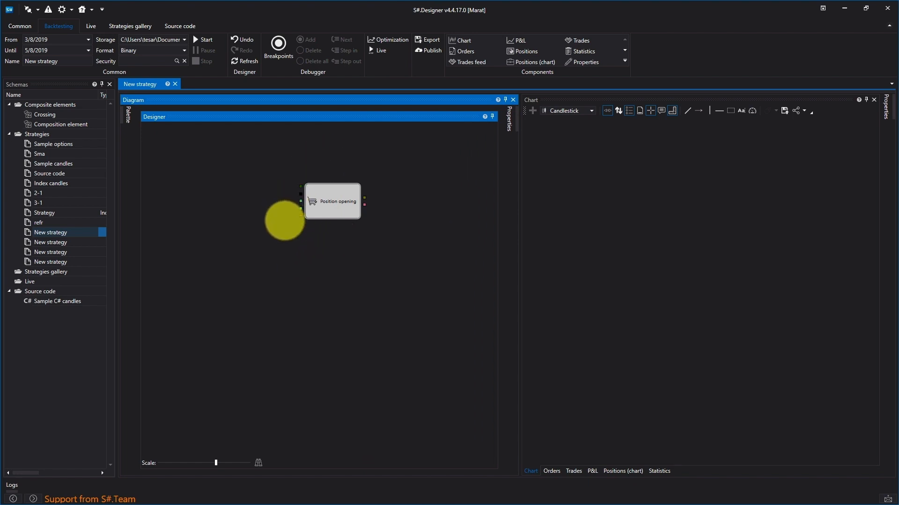
- Delete the Position opening cube and add a Position cube in its place
{"action": "left_click_drag", "start_coordinate": [374, 178], "coordinate": [269, 240]}
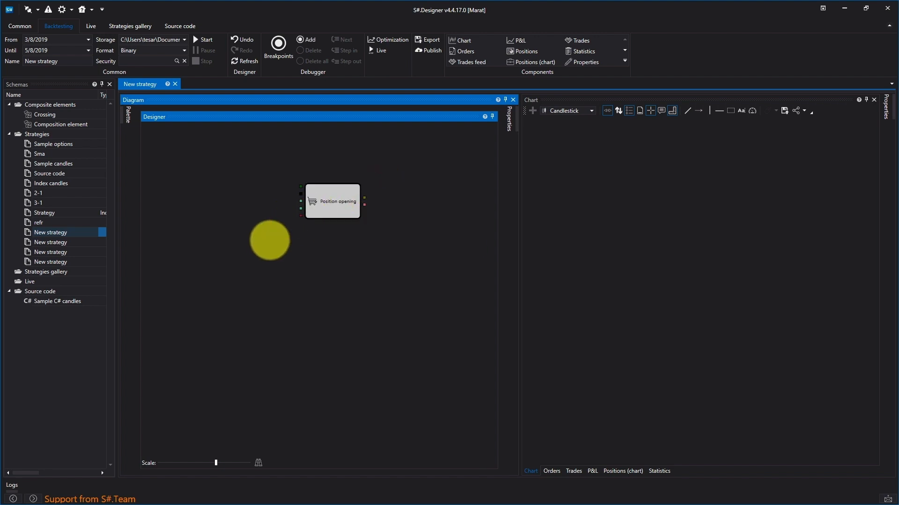
{"action": "key", "text": "Delete"}
{"action": "left_click", "coordinate": [127, 114]}
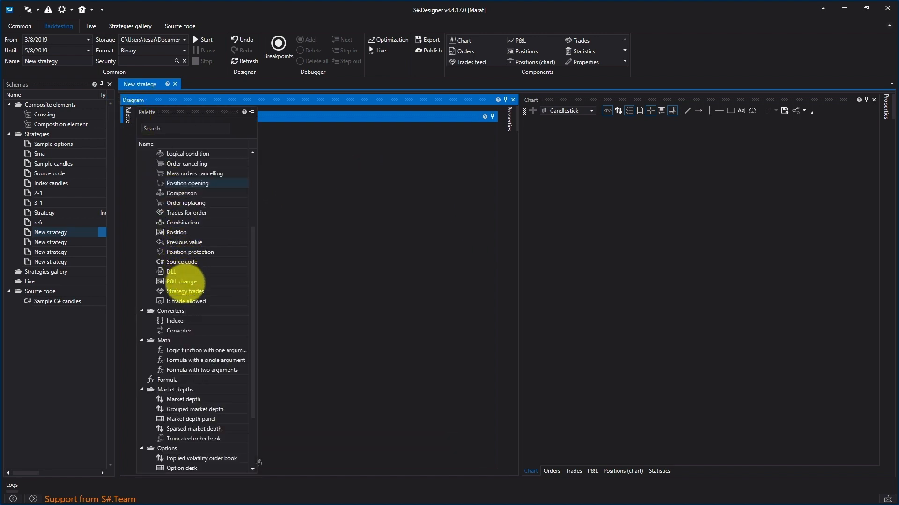
{"action": "left_click_drag", "start_coordinate": [182, 232], "coordinate": [310, 195]}
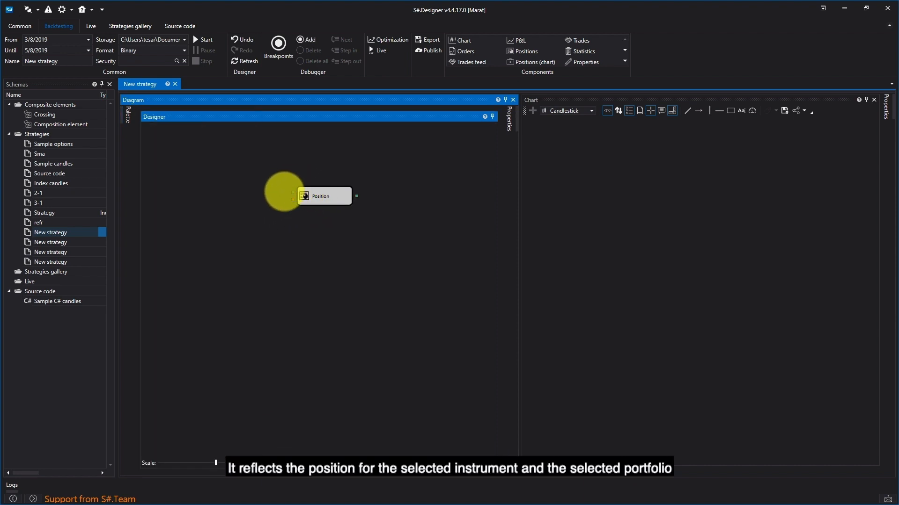
- Check the Position cube's input and output sockets and enable its Money option
{"action": "mouse_move", "coordinate": [293, 192]}
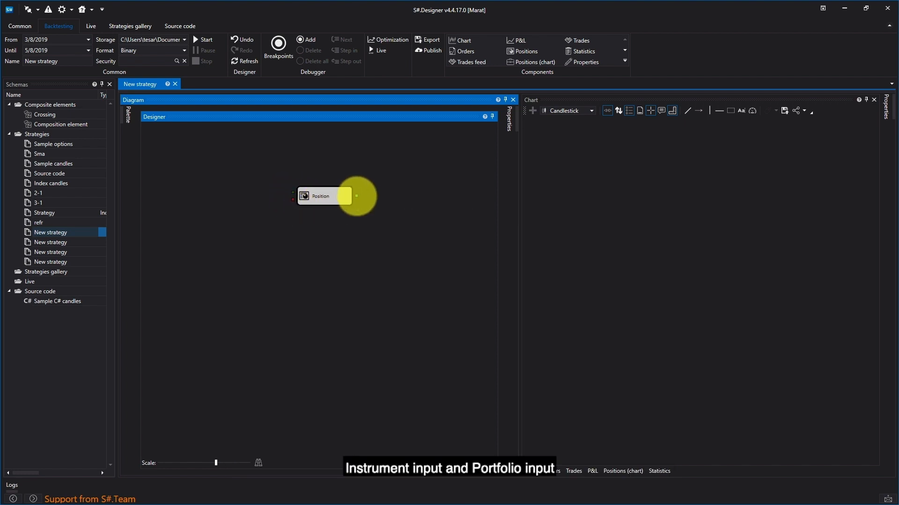
{"action": "mouse_move", "coordinate": [357, 196]}
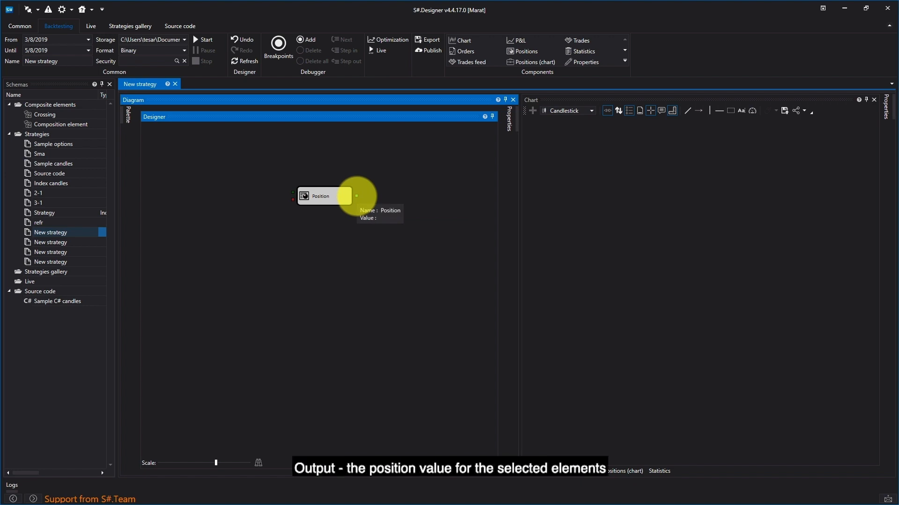
{"action": "left_click", "coordinate": [341, 197]}
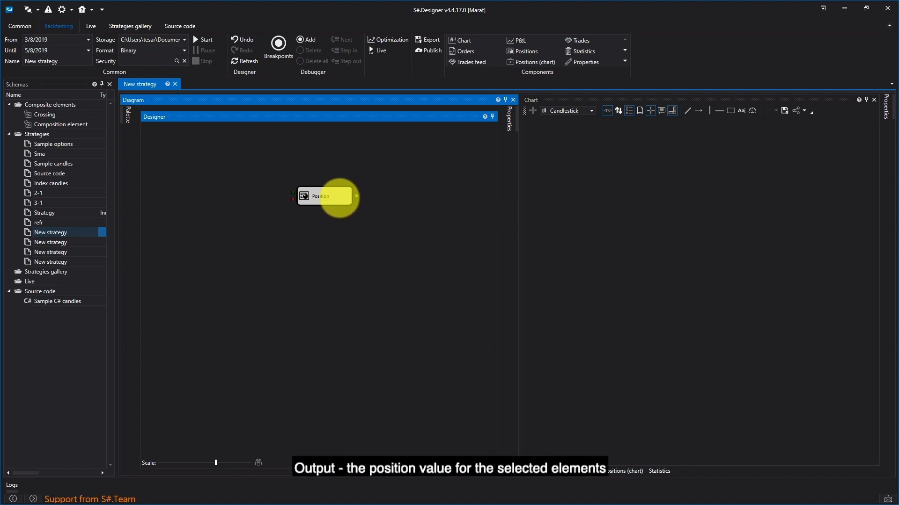
{"action": "right_click", "coordinate": [340, 197]}
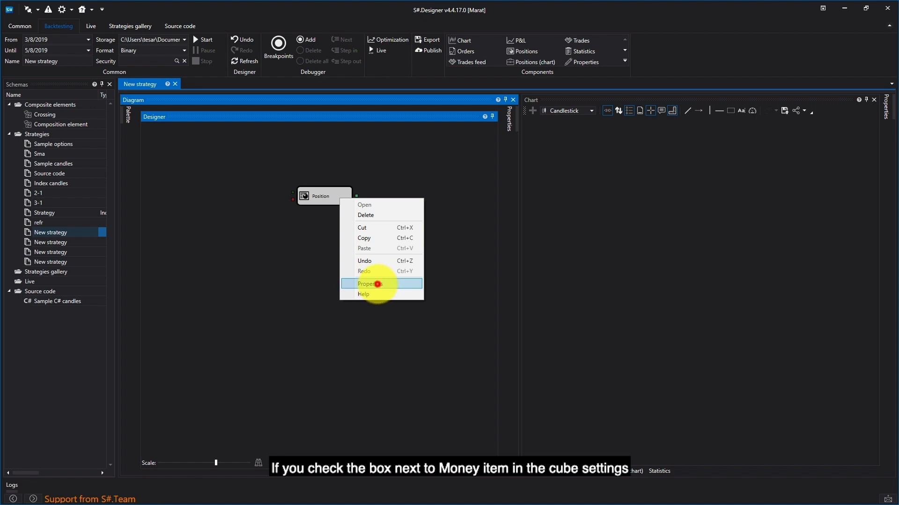
{"action": "left_click", "coordinate": [377, 284]}
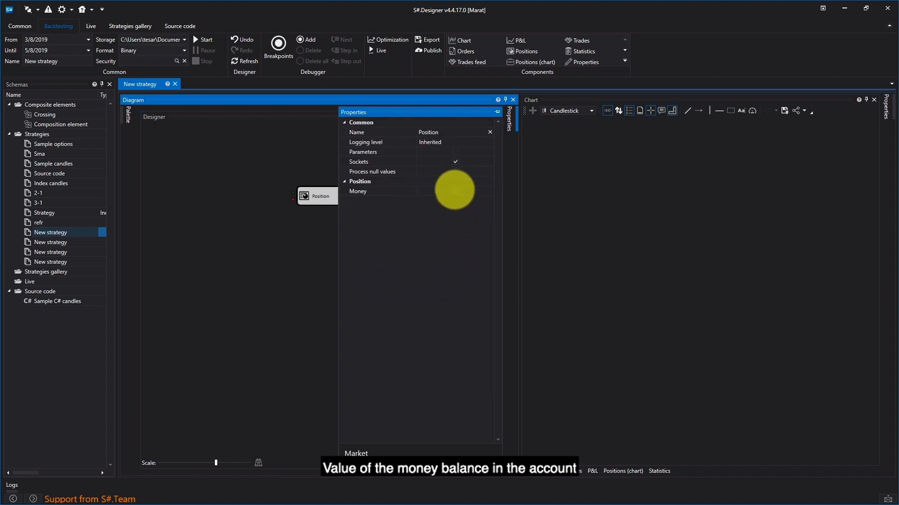
{"action": "left_click", "coordinate": [456, 191]}
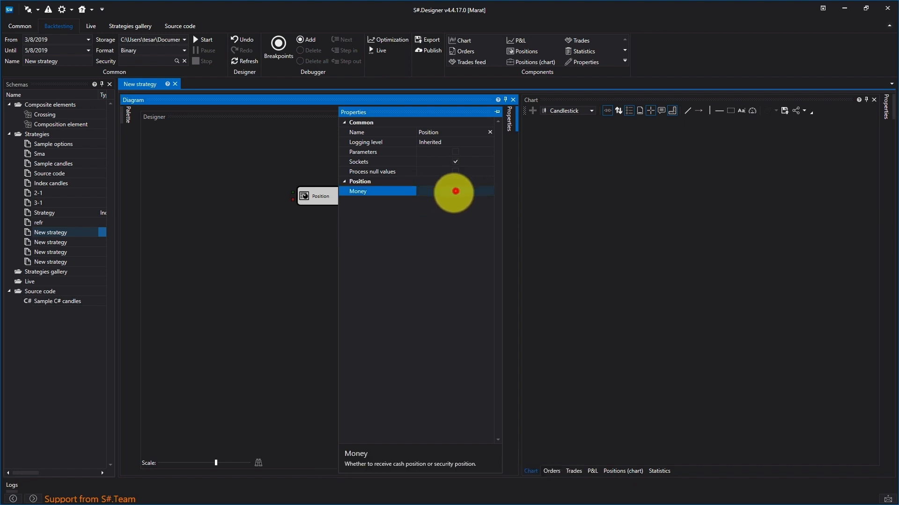
{"action": "left_click", "coordinate": [288, 231]}
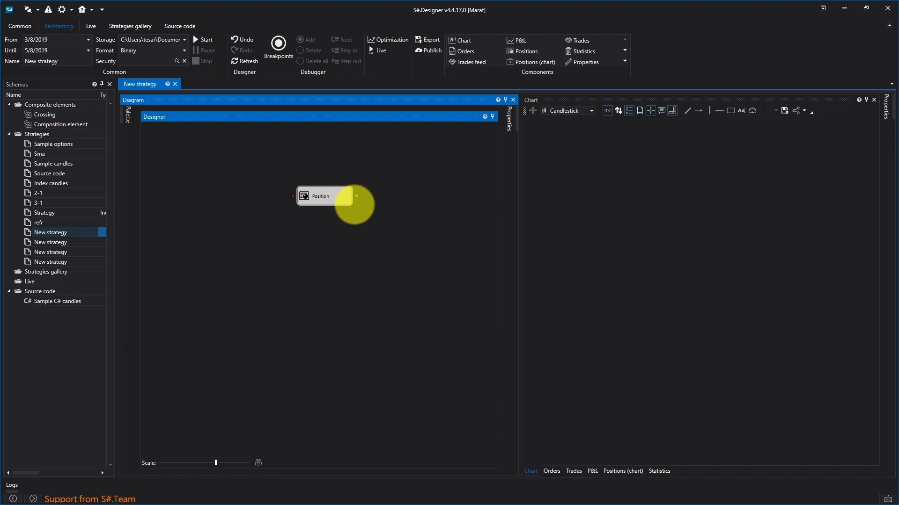
- Delete the Position cube with the Money option and add a new Position cube to an empty strategy diagram
{"action": "left_click_drag", "start_coordinate": [394, 167], "coordinate": [284, 228]}
{"action": "key", "text": "Delete"}
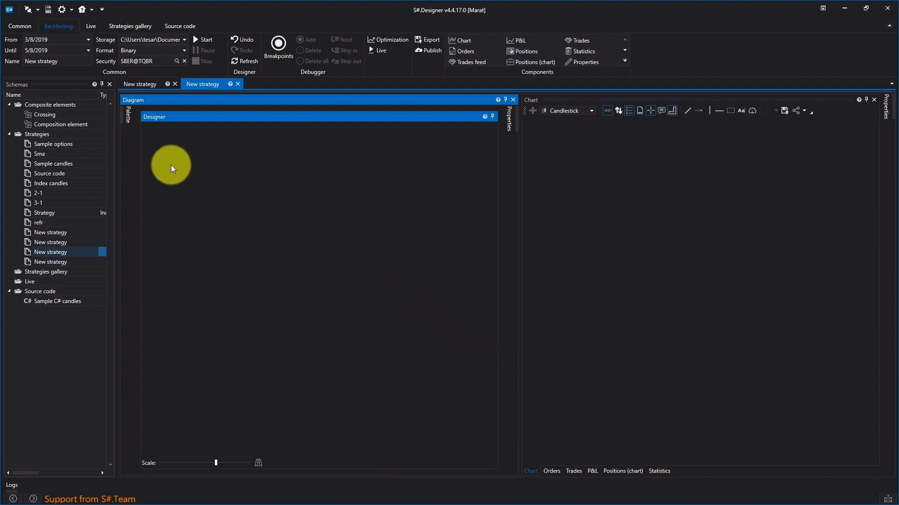
{"action": "left_click", "coordinate": [124, 115]}
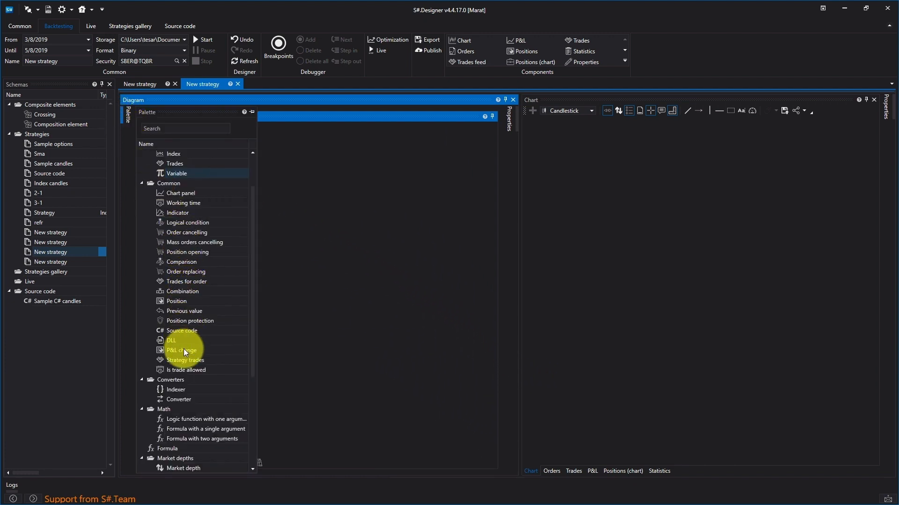
{"action": "left_click", "coordinate": [172, 301]}
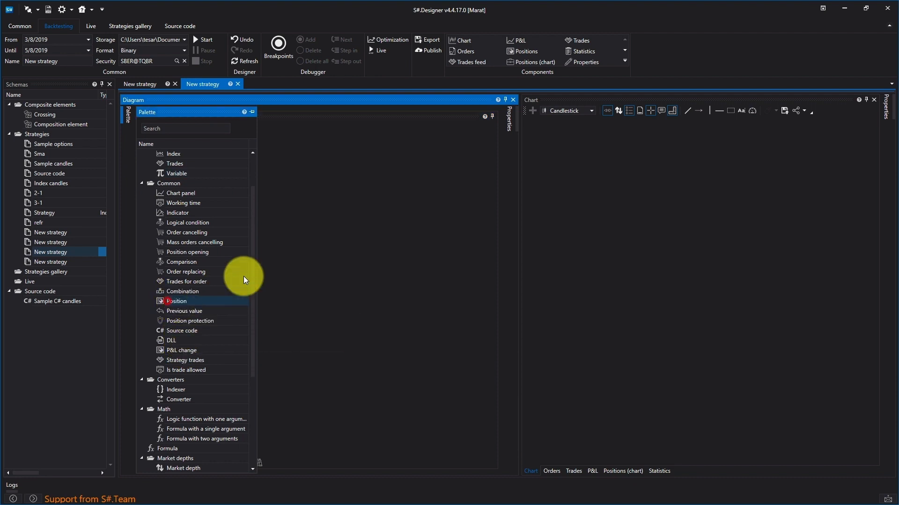
{"action": "left_click_drag", "start_coordinate": [244, 280], "coordinate": [318, 192]}
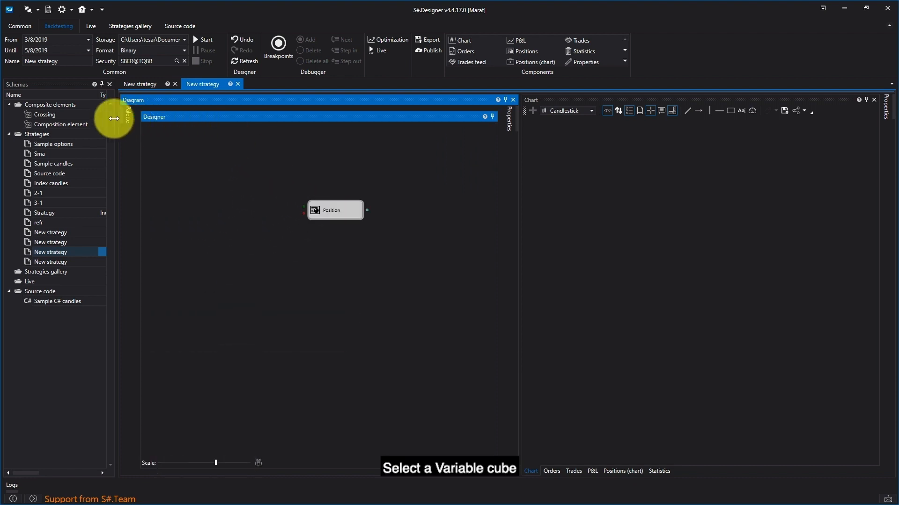
- Add a Variable cube above and to the left of the Position cube
{"action": "left_click", "coordinate": [125, 120]}
{"action": "left_click_drag", "start_coordinate": [173, 176], "coordinate": [264, 180]}
{"action": "left_click", "coordinate": [336, 164]}
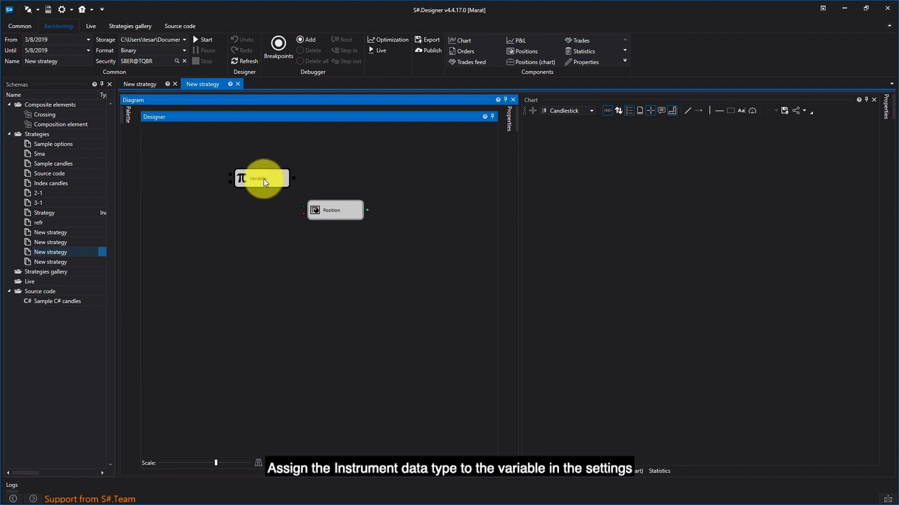
- Set the Variable cube's data type to Security in its properties
{"action": "right_click", "coordinate": [264, 179]}
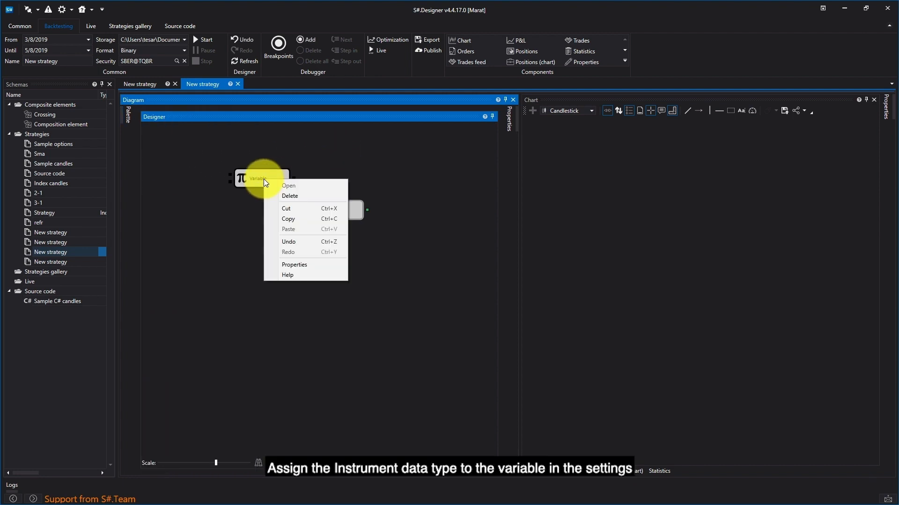
{"action": "left_click", "coordinate": [307, 265]}
{"action": "left_click", "coordinate": [482, 186]}
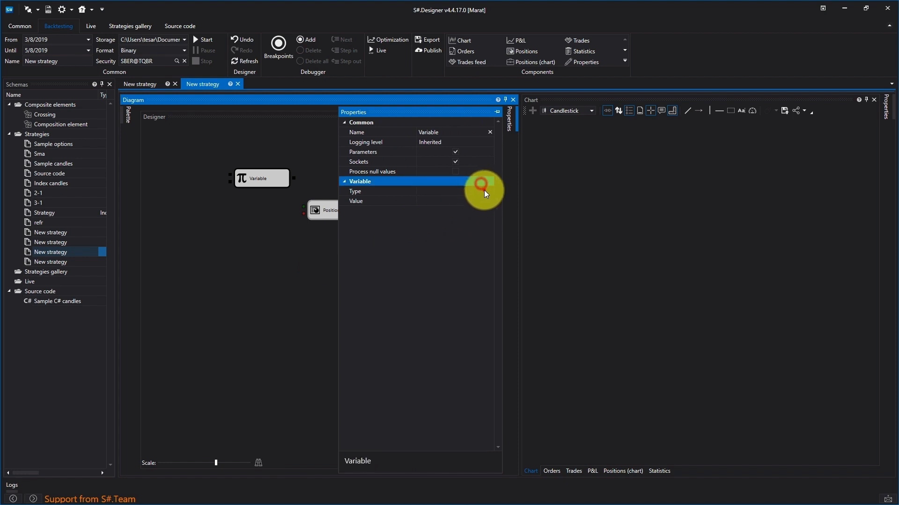
{"action": "left_click", "coordinate": [485, 190]}
{"action": "left_click", "coordinate": [490, 192]}
{"action": "left_click", "coordinate": [470, 211]}
- Choose SBER@TQBR as the Security variable's value and connect its output to the Position cube's upper input
{"action": "left_click", "coordinate": [488, 203]}
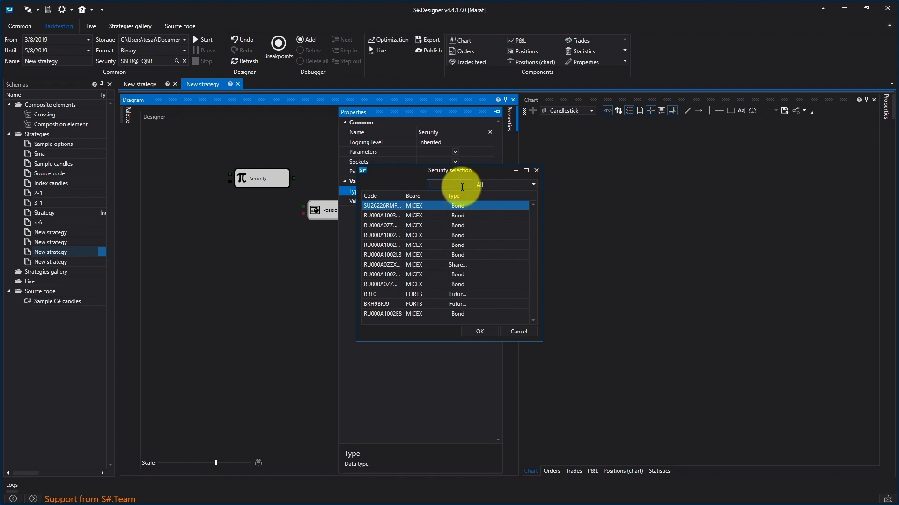
{"action": "type", "text": "sber"}
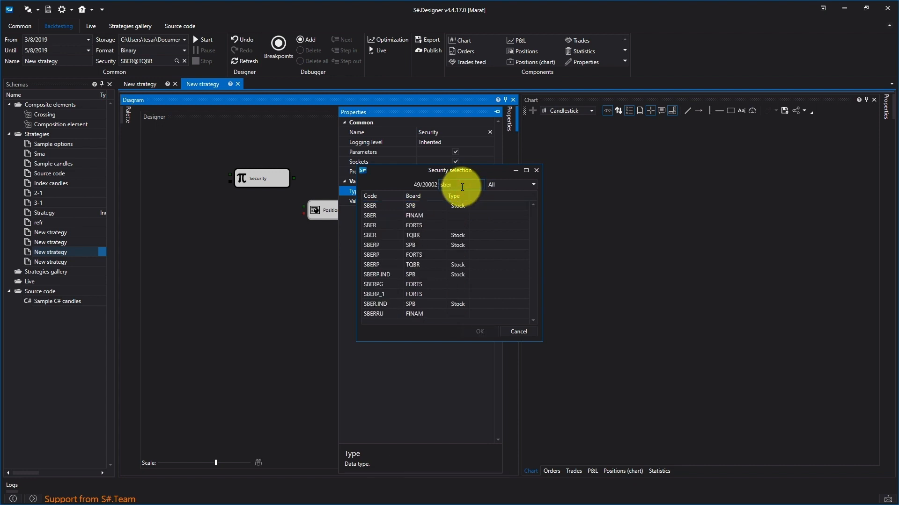
{"action": "type", "text": "@"}
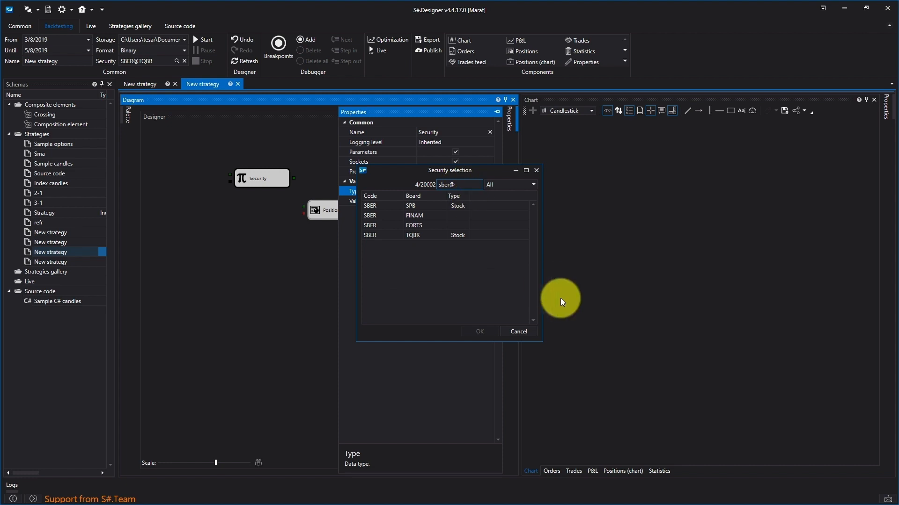
{"action": "double_click", "coordinate": [467, 238]}
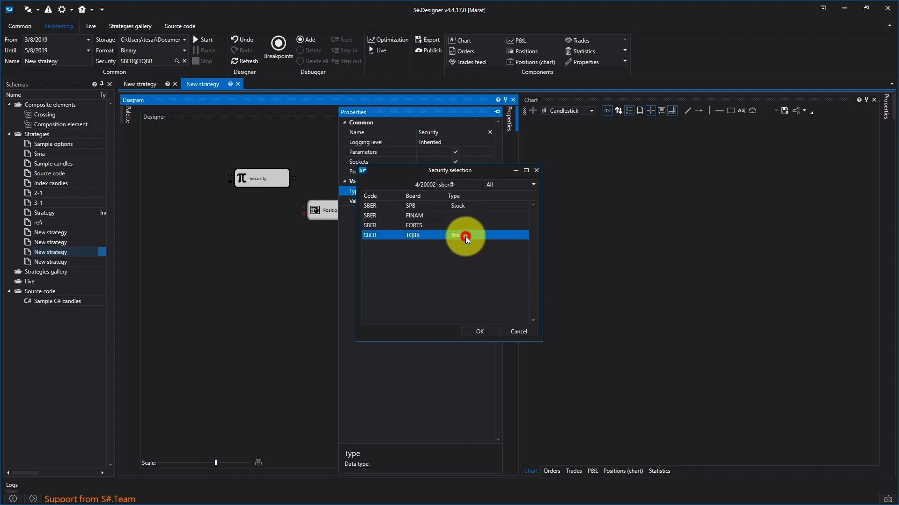
{"action": "left_click", "coordinate": [312, 311]}
{"action": "left_click_drag", "start_coordinate": [293, 179], "coordinate": [302, 207]}
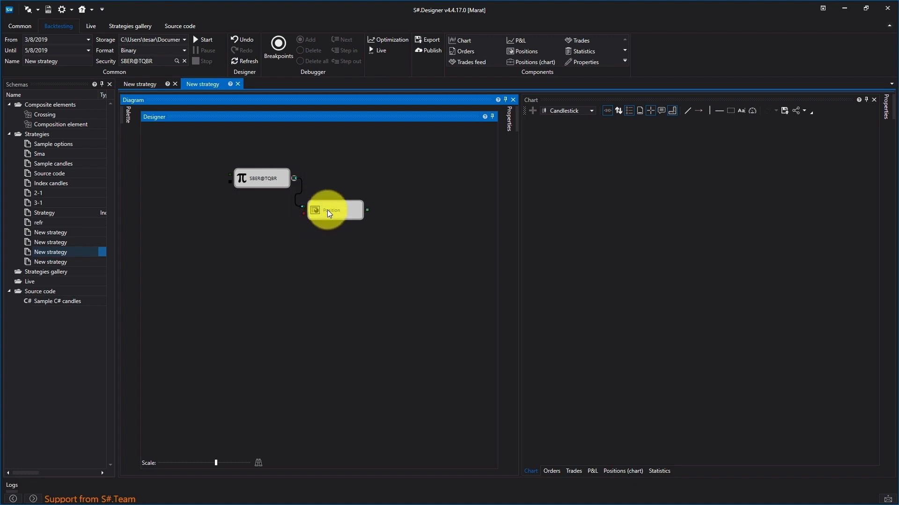
- Add a second Variable cube below the SBER@TQBR cube and set its data type to Portfolio
{"action": "left_click", "coordinate": [126, 116]}
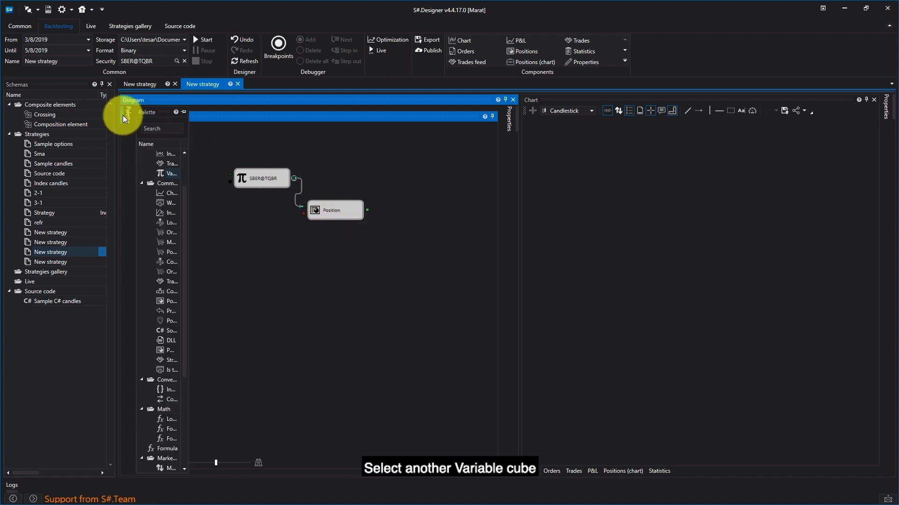
{"action": "mouse_move", "coordinate": [214, 172]}
{"action": "left_mouse_down"}
{"action": "mouse_move", "coordinate": [291, 242]}
{"action": "mouse_move", "coordinate": [331, 253]}
{"action": "mouse_move", "coordinate": [268, 239]}
{"action": "left_mouse_up"}
{"action": "left_click", "coordinate": [268, 239]}
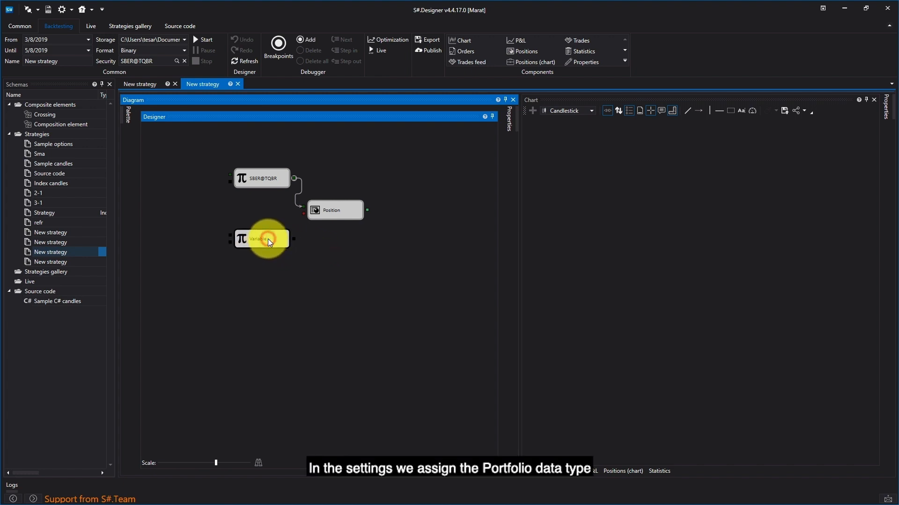
{"action": "right_click", "coordinate": [268, 238]}
{"action": "left_click", "coordinate": [308, 325]}
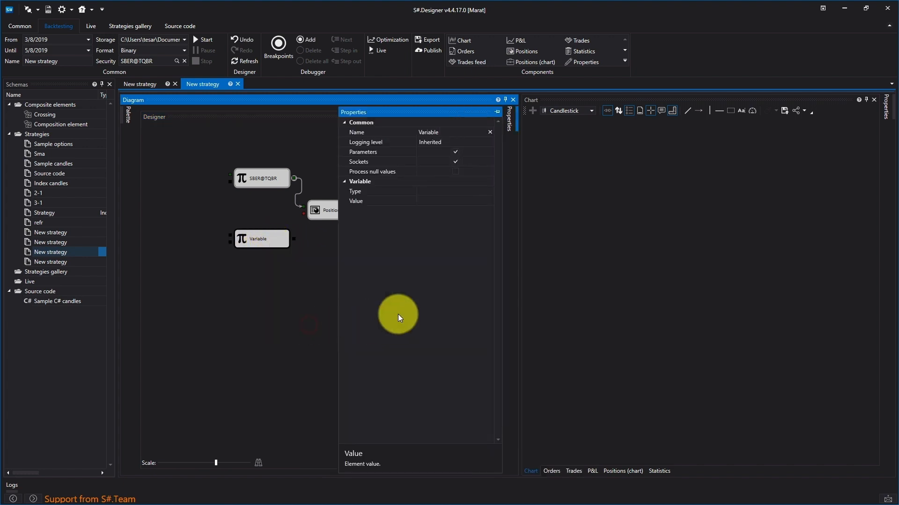
{"action": "left_click", "coordinate": [465, 191]}
{"action": "left_click", "coordinate": [490, 192]}
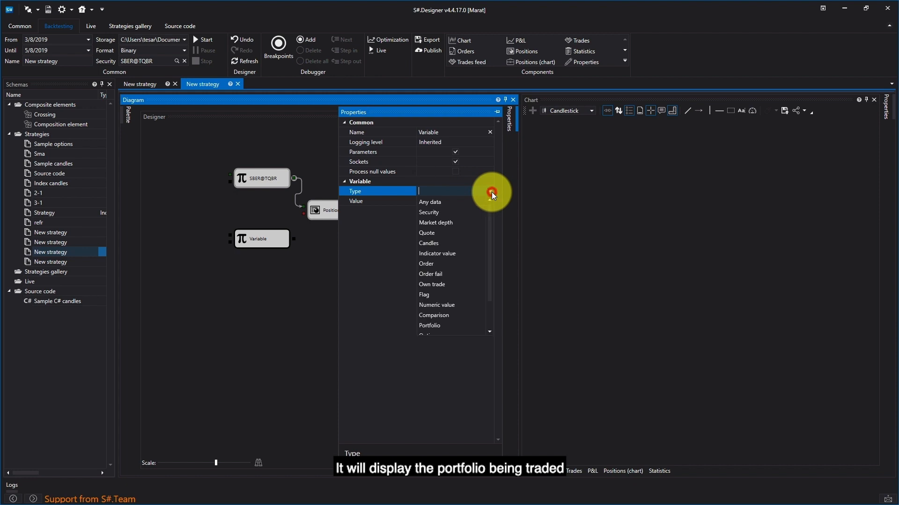
{"action": "left_click", "coordinate": [441, 325]}
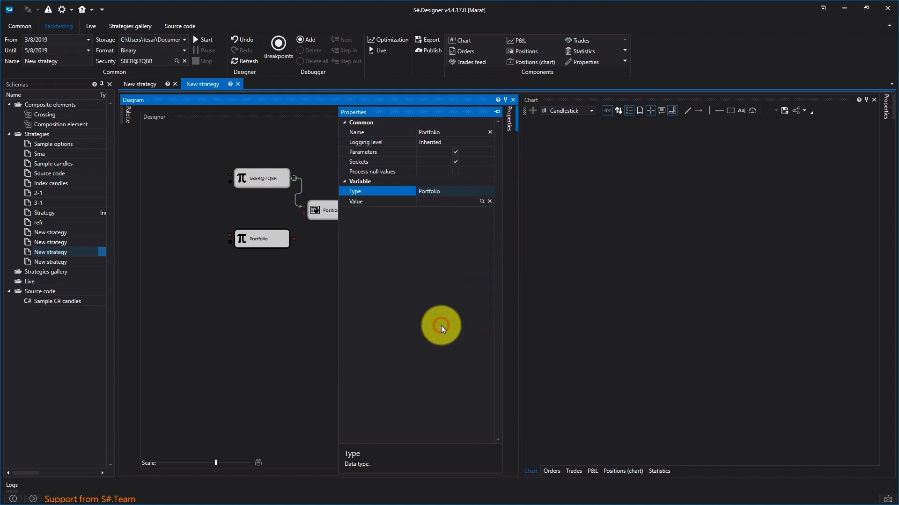
- Choose Simulator as the Portfolio variable's value and connect its output to the Position cube's lower input
{"action": "left_click", "coordinate": [482, 201]}
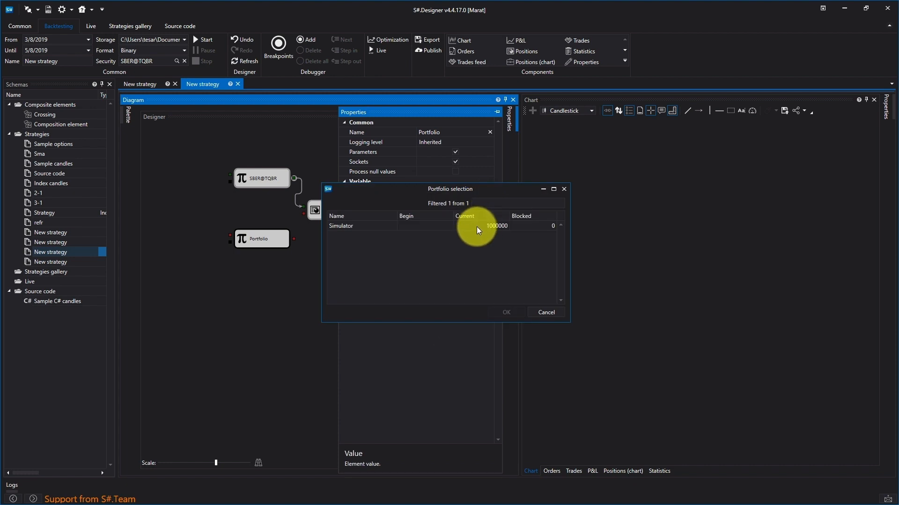
{"action": "left_click", "coordinate": [476, 226]}
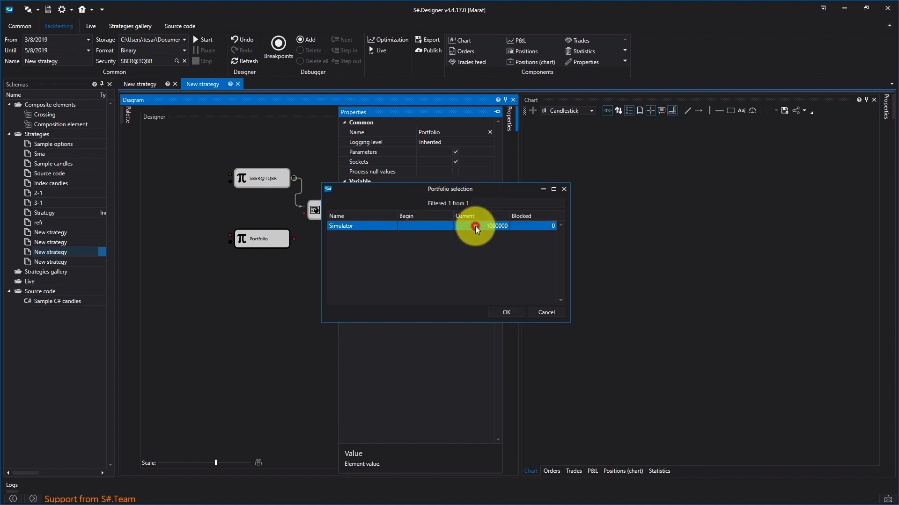
{"action": "left_click", "coordinate": [495, 313]}
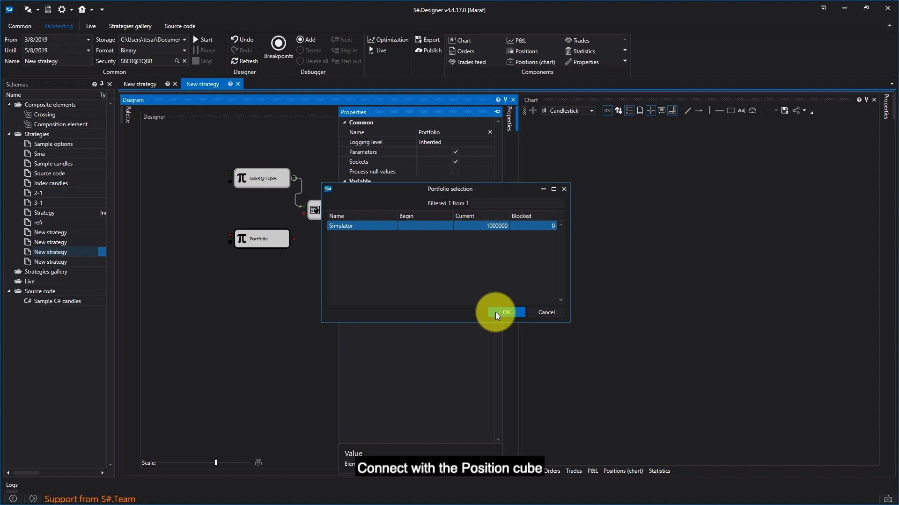
{"action": "left_click", "coordinate": [295, 257]}
{"action": "left_click_drag", "start_coordinate": [294, 239], "coordinate": [299, 223]}
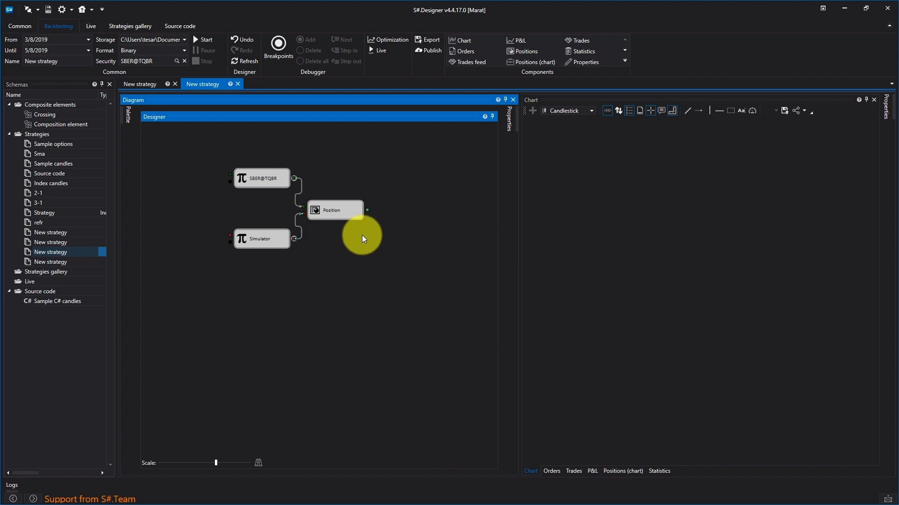
- Add one more Variable cube beside the Position cube's output
{"action": "left_click", "coordinate": [129, 113]}
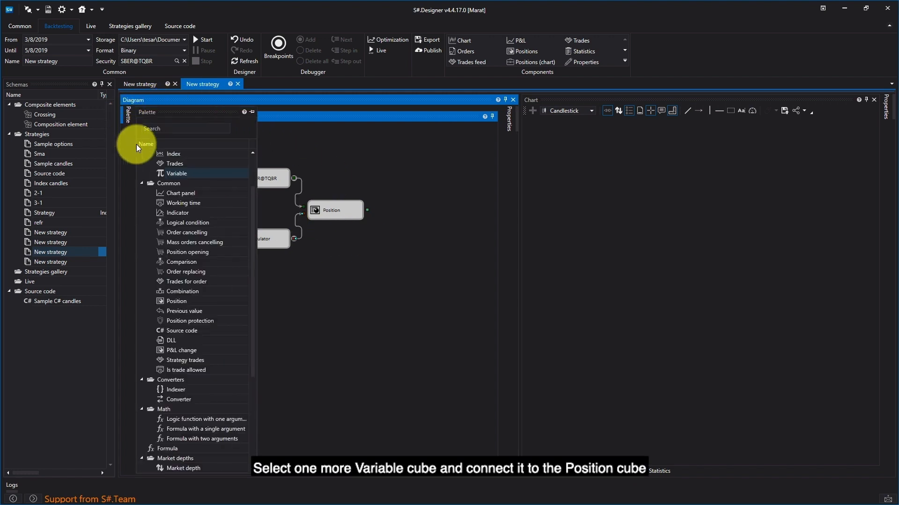
{"action": "left_click_drag", "start_coordinate": [170, 174], "coordinate": [394, 213]}
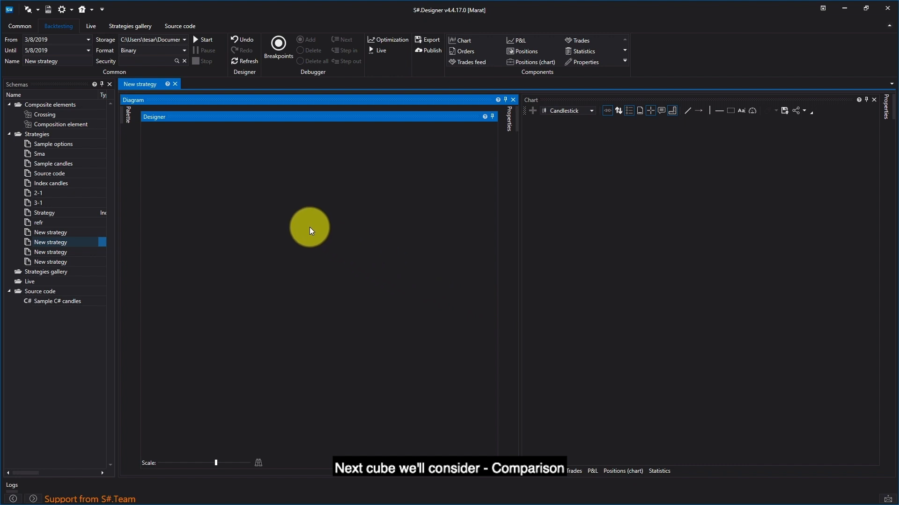
- Add a Comparison cube to the empty strategy diagram
{"action": "mouse_move", "coordinate": [124, 113]}
{"action": "left_click_drag", "start_coordinate": [181, 311], "coordinate": [307, 199]}
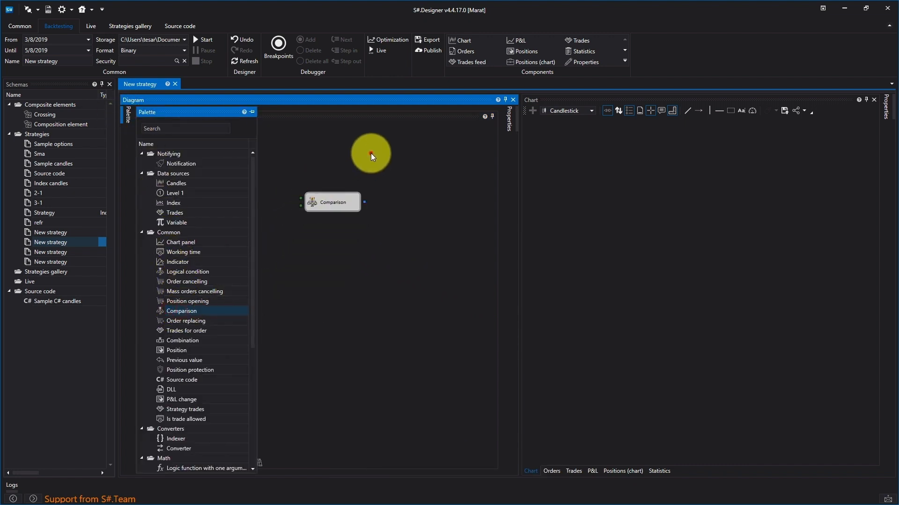
{"action": "left_click", "coordinate": [370, 153]}
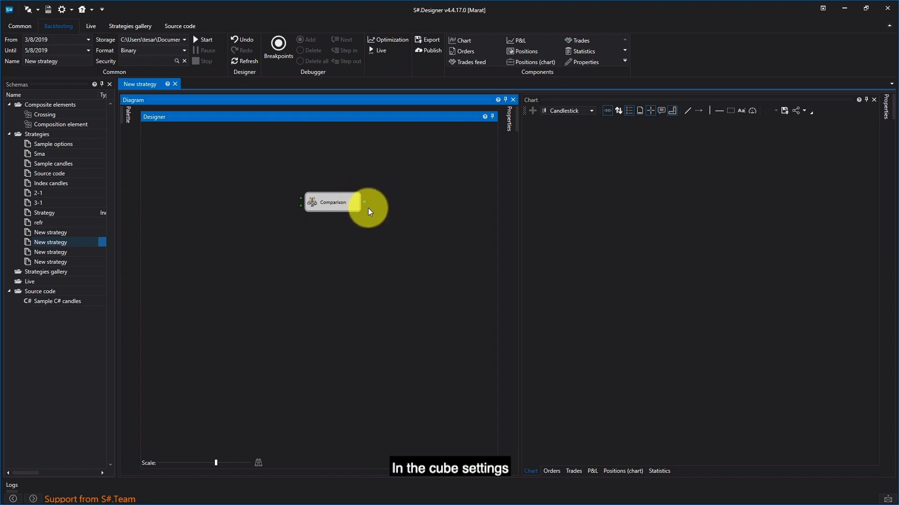
- Review the Comparison cube's condition properties and its available operators, and delete the cube from the diagram
{"action": "right_click", "coordinate": [313, 201]}
{"action": "left_click", "coordinate": [346, 287]}
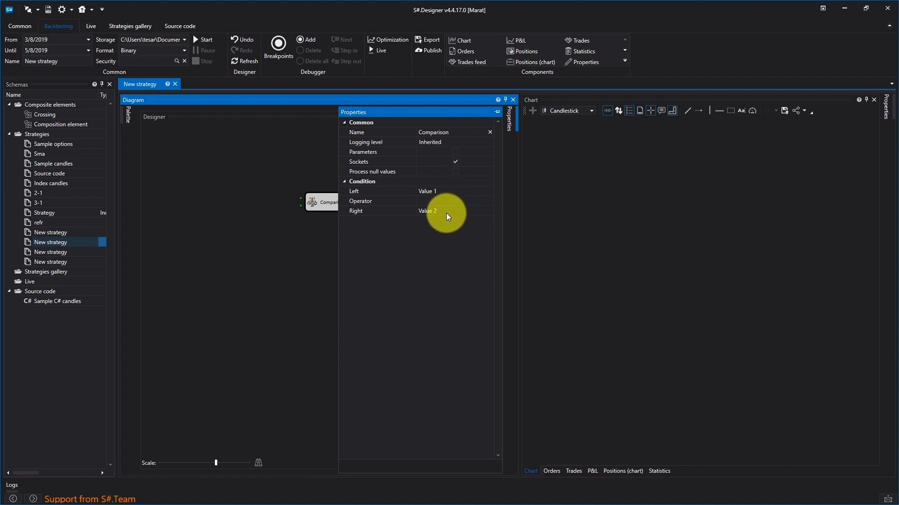
{"action": "left_click", "coordinate": [471, 201]}
{"action": "left_click", "coordinate": [482, 201]}
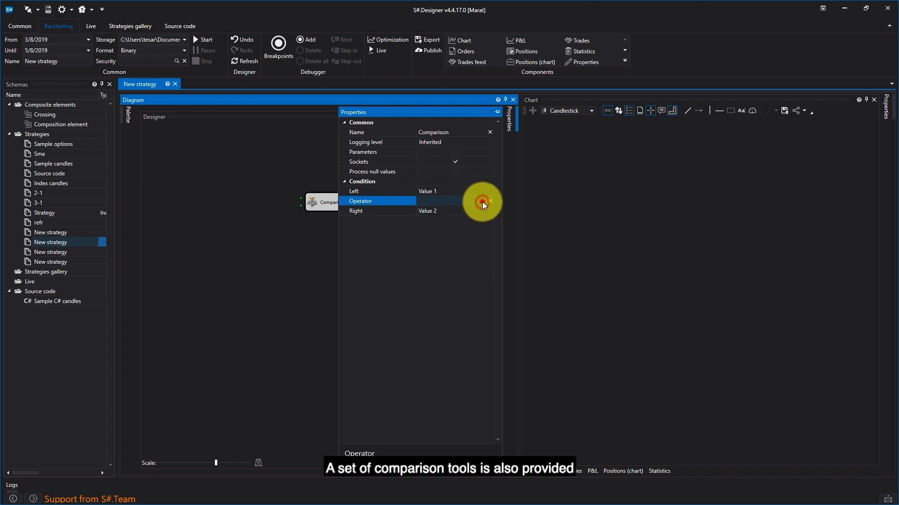
{"action": "left_click", "coordinate": [482, 201]}
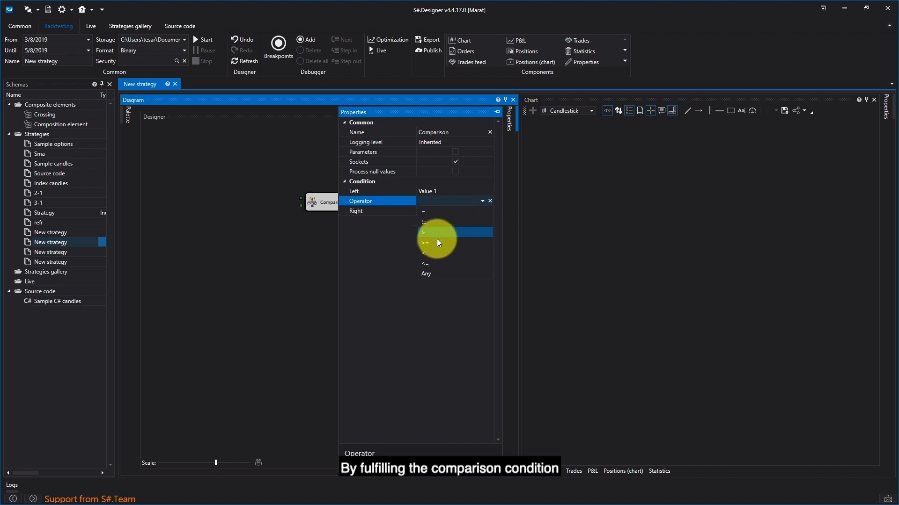
{"action": "left_click", "coordinate": [388, 240]}
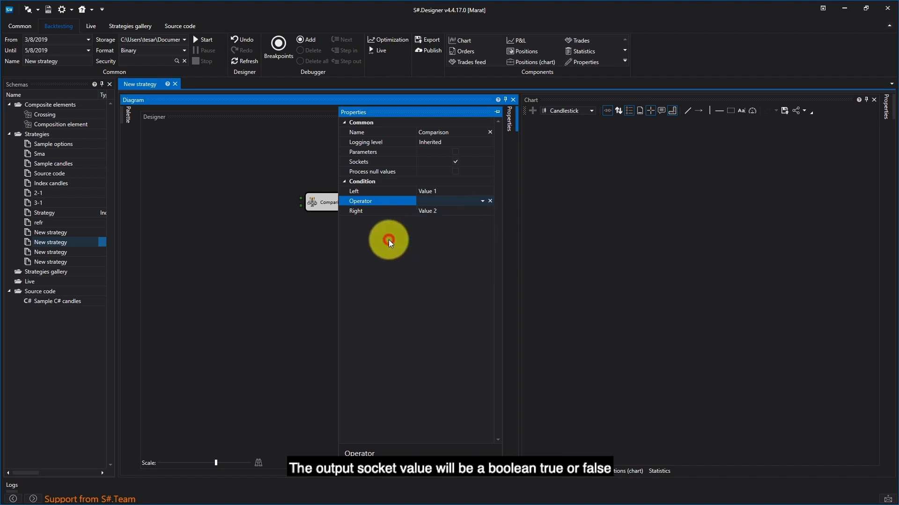
{"action": "left_click", "coordinate": [318, 243]}
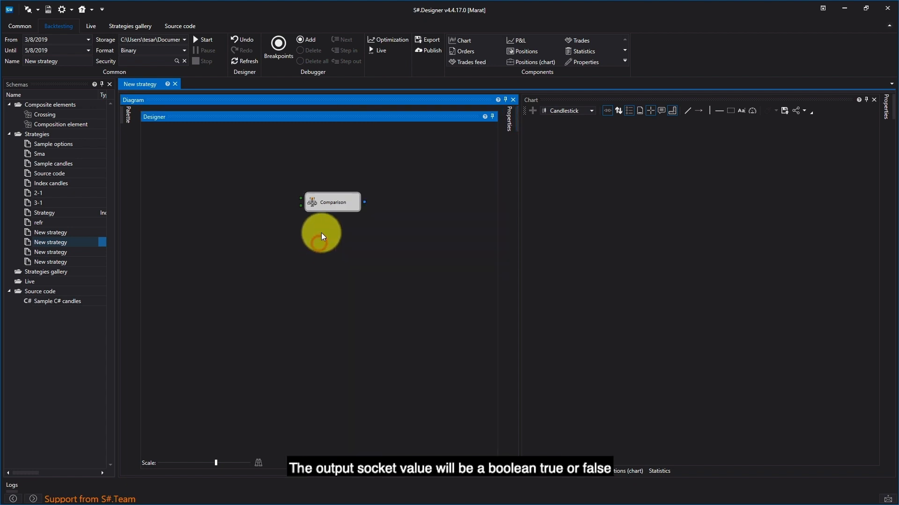
{"action": "left_click", "coordinate": [377, 200]}
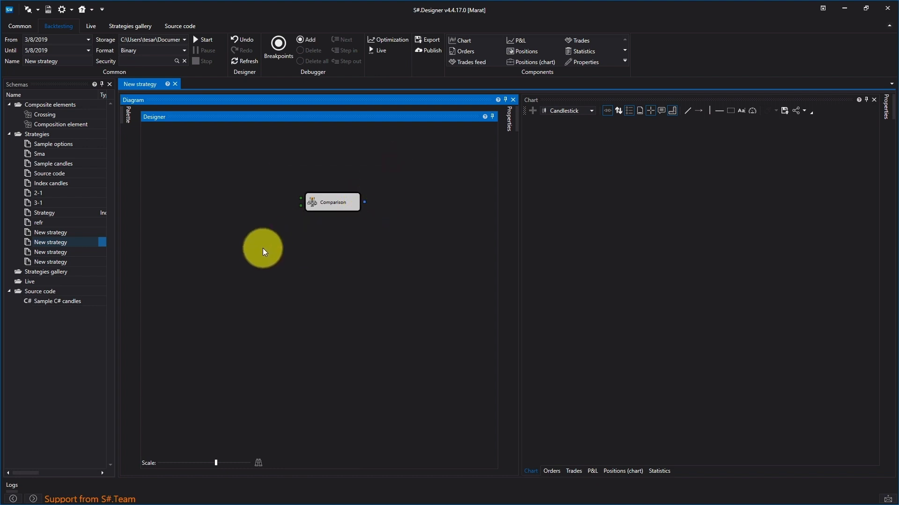
{"action": "key", "text": "Delete"}
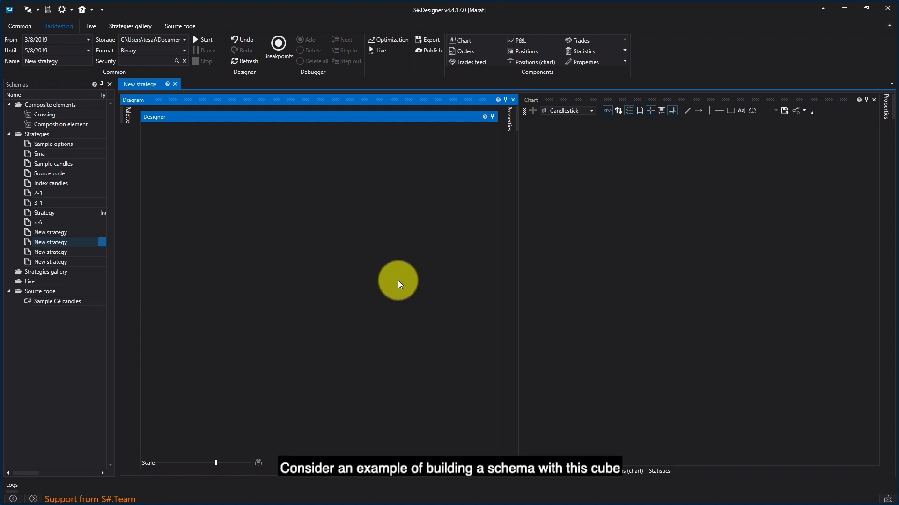
- Add a new Comparison cube to the diagram and a Candles cube above and to the left of it
{"action": "left_click", "coordinate": [125, 120]}
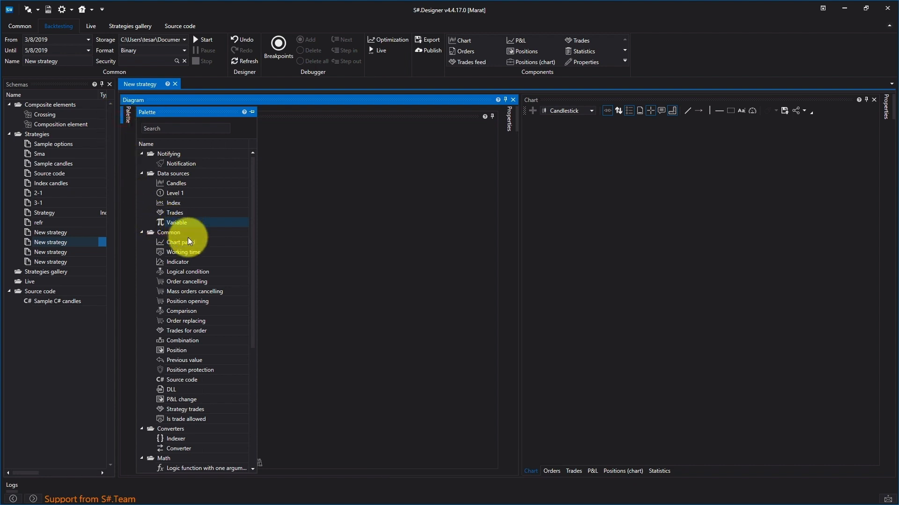
{"action": "left_click", "coordinate": [177, 311]}
{"action": "left_click_drag", "start_coordinate": [285, 261], "coordinate": [390, 209]}
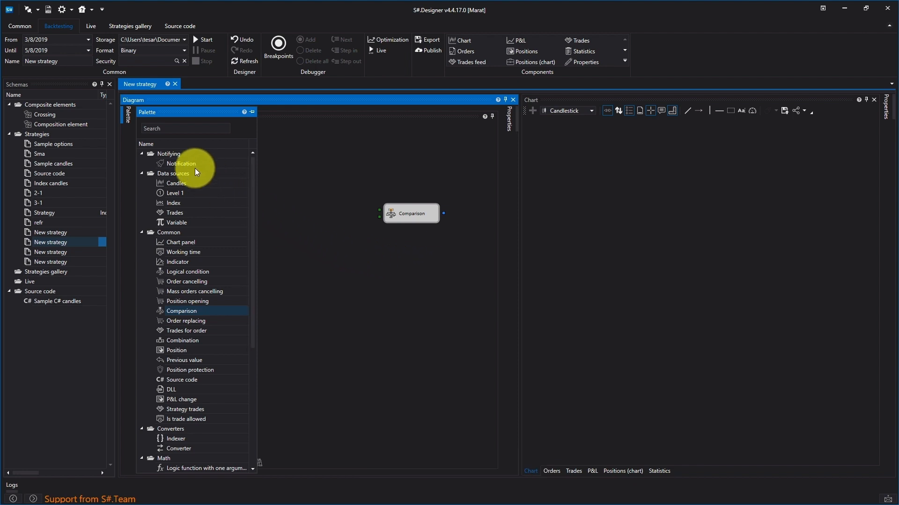
{"action": "left_click", "coordinate": [176, 183]}
{"action": "left_click_drag", "start_coordinate": [171, 184], "coordinate": [283, 140]}
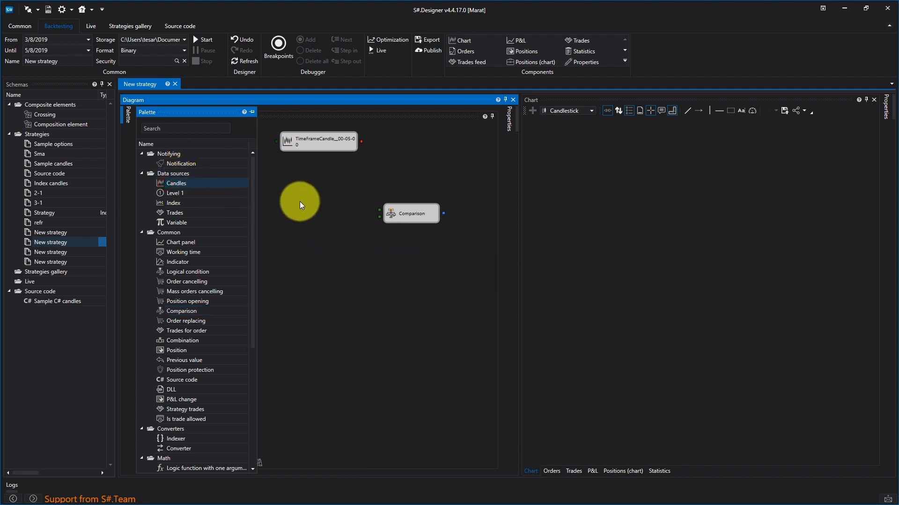
- Add two Converter cubes, one under the other, below the Candles cube
{"action": "left_click", "coordinate": [125, 116]}
{"action": "left_click", "coordinate": [180, 449]}
{"action": "left_click_drag", "start_coordinate": [180, 453], "coordinate": [280, 153]}
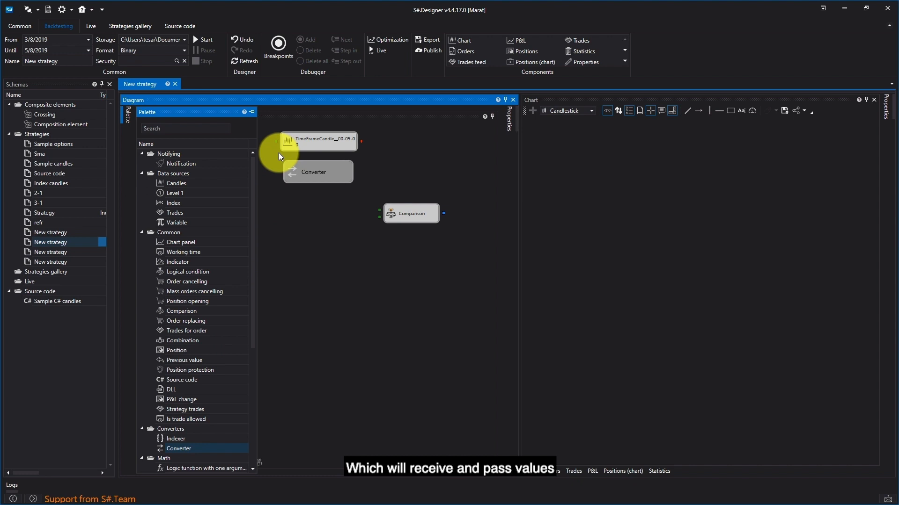
{"action": "left_click_drag", "start_coordinate": [319, 164], "coordinate": [323, 173]}
{"action": "mouse_move", "coordinate": [125, 112]}
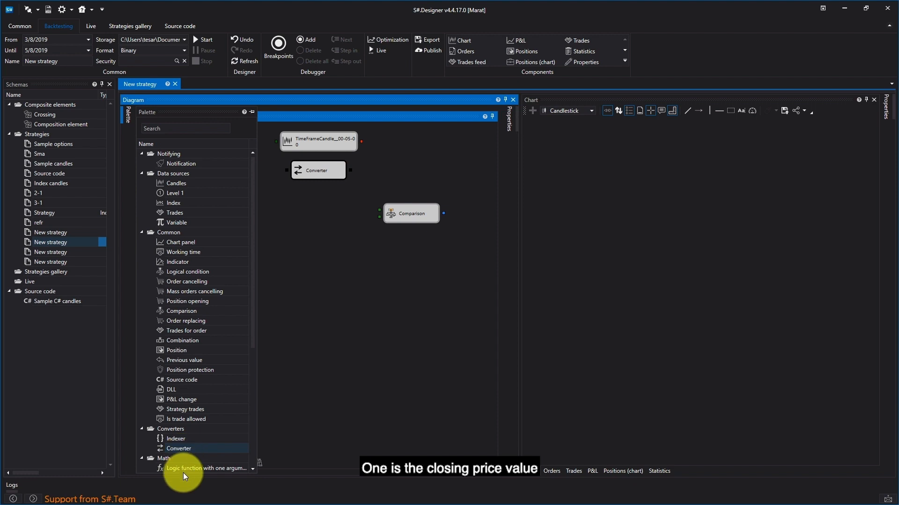
{"action": "left_click_drag", "start_coordinate": [182, 450], "coordinate": [283, 185]}
- Space out the Comparison and lower Converter cubes, and connect the Candles cube's output to both Converter inputs
{"action": "left_click_drag", "start_coordinate": [399, 214], "coordinate": [427, 261]}
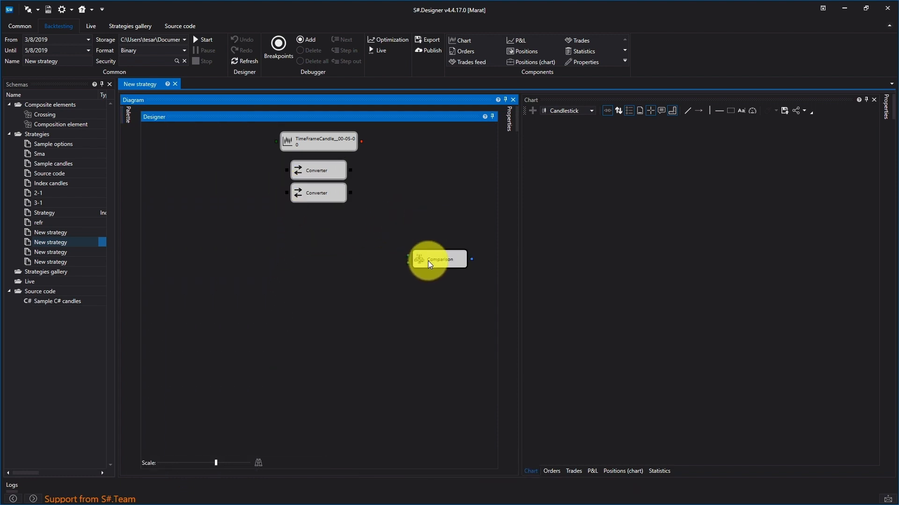
{"action": "left_click_drag", "start_coordinate": [316, 186], "coordinate": [312, 209]}
{"action": "left_click", "coordinate": [323, 170]}
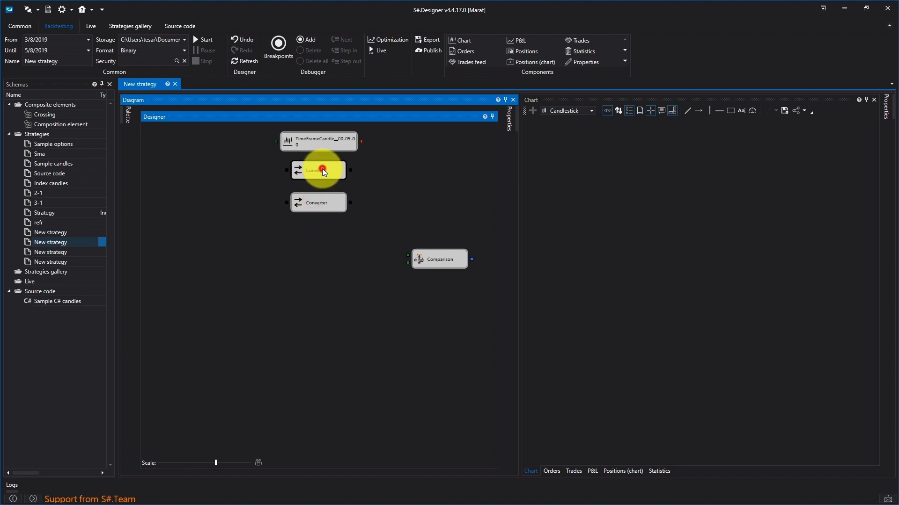
{"action": "left_click_drag", "start_coordinate": [361, 140], "coordinate": [286, 170]}
{"action": "left_click_drag", "start_coordinate": [363, 141], "coordinate": [300, 206]}
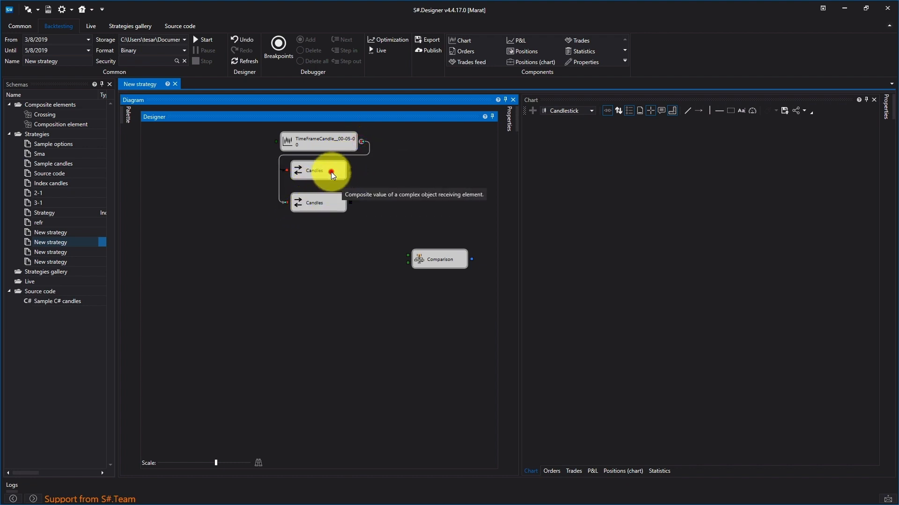
- Set the upper Converter cube's property to Closing price
{"action": "right_click", "coordinate": [330, 172]}
{"action": "left_click", "coordinate": [372, 258]}
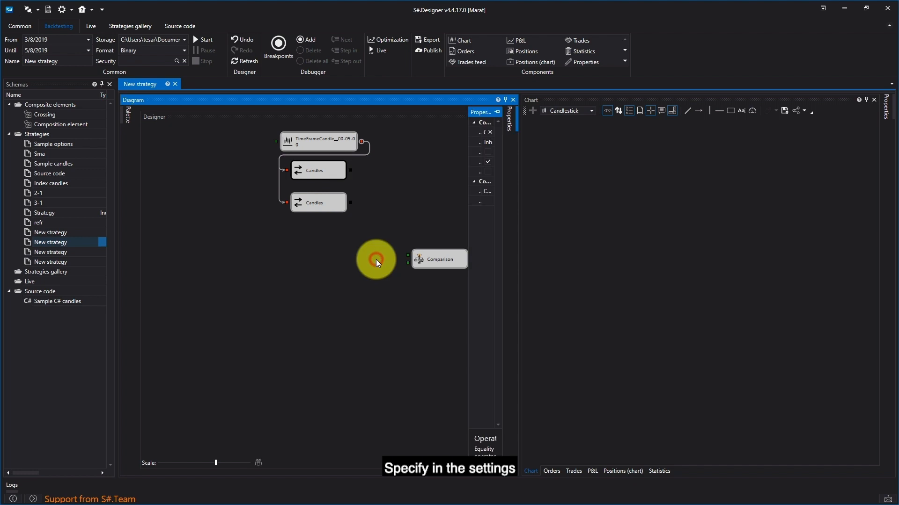
{"action": "left_click", "coordinate": [442, 202]}
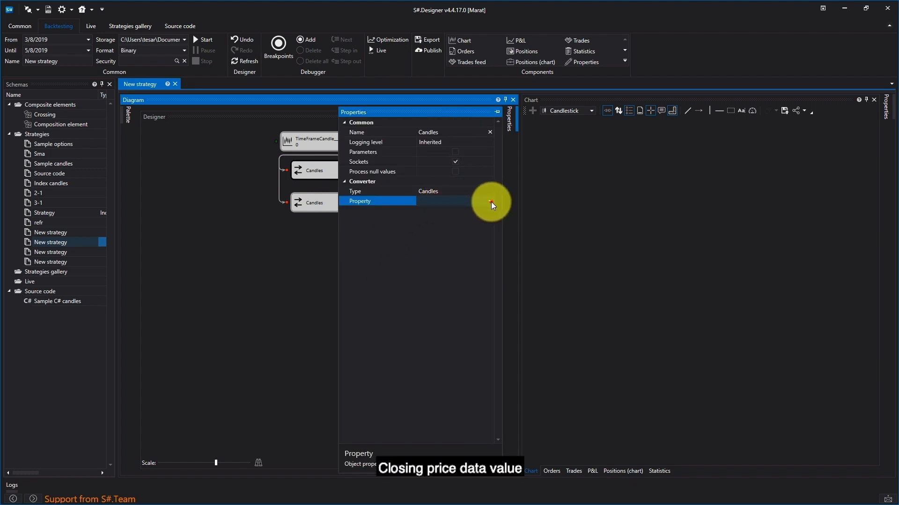
{"action": "left_click", "coordinate": [491, 201]}
{"action": "left_click", "coordinate": [476, 221]}
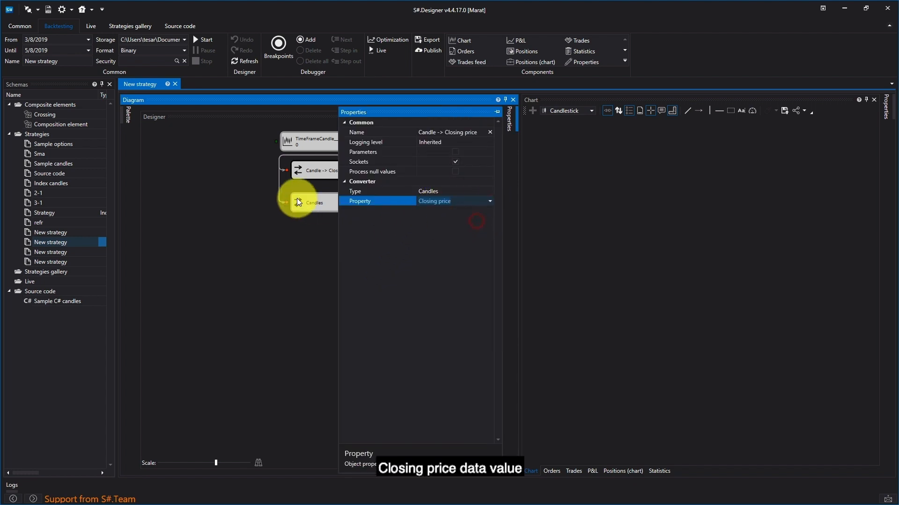
{"action": "left_click", "coordinate": [279, 220]}
- Set the lower Converter cube's property to Opening price
{"action": "left_click", "coordinate": [336, 198]}
{"action": "right_click", "coordinate": [336, 198]}
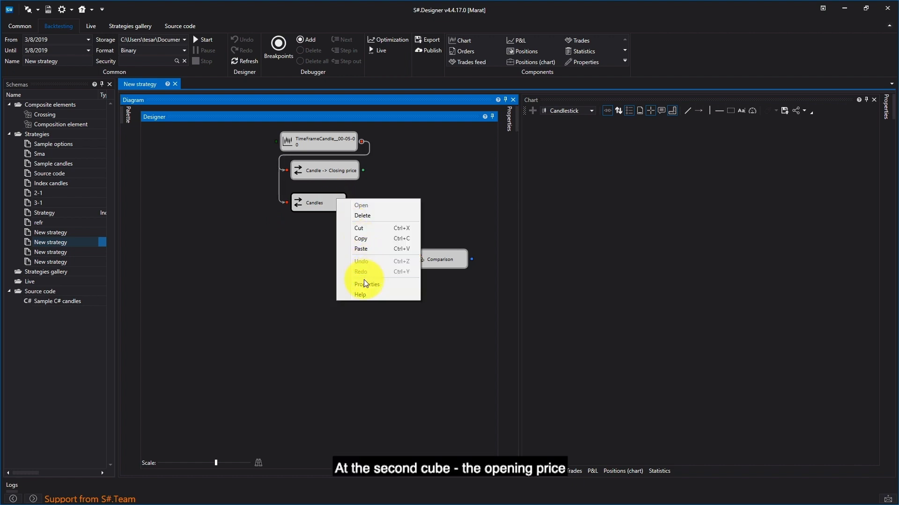
{"action": "left_click", "coordinate": [404, 282]}
{"action": "left_click", "coordinate": [489, 203]}
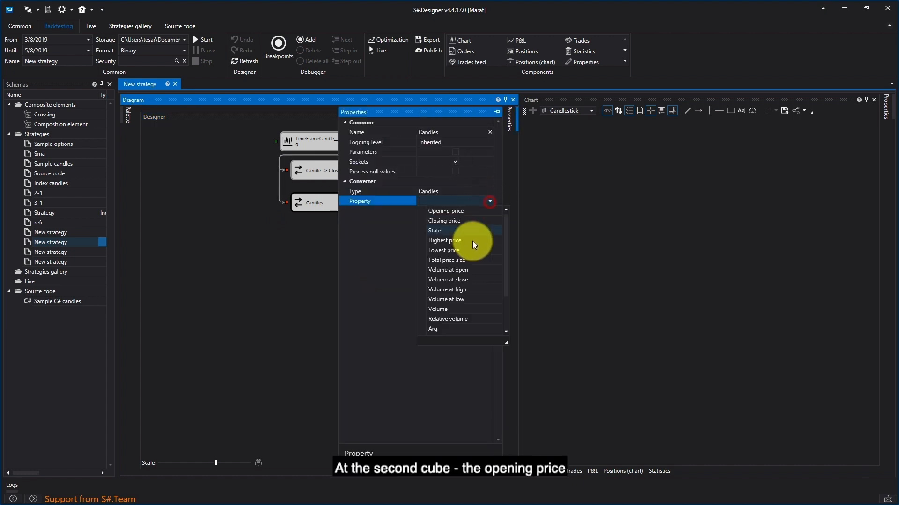
{"action": "left_click", "coordinate": [459, 212]}
{"action": "left_click", "coordinate": [260, 263]}
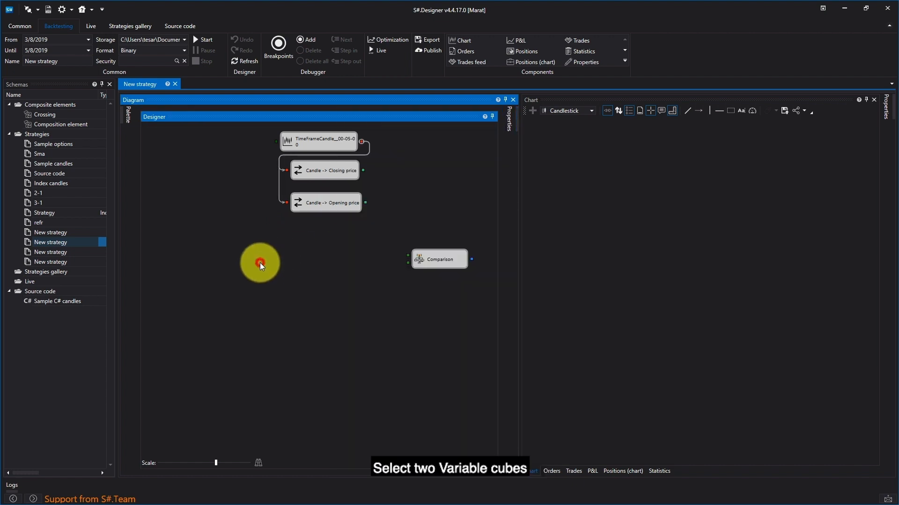
- Add two Variable cubes beside the Converter cubes, feeding the closing price into the upper one and the opening price into the lower one
{"action": "left_click", "coordinate": [128, 114]}
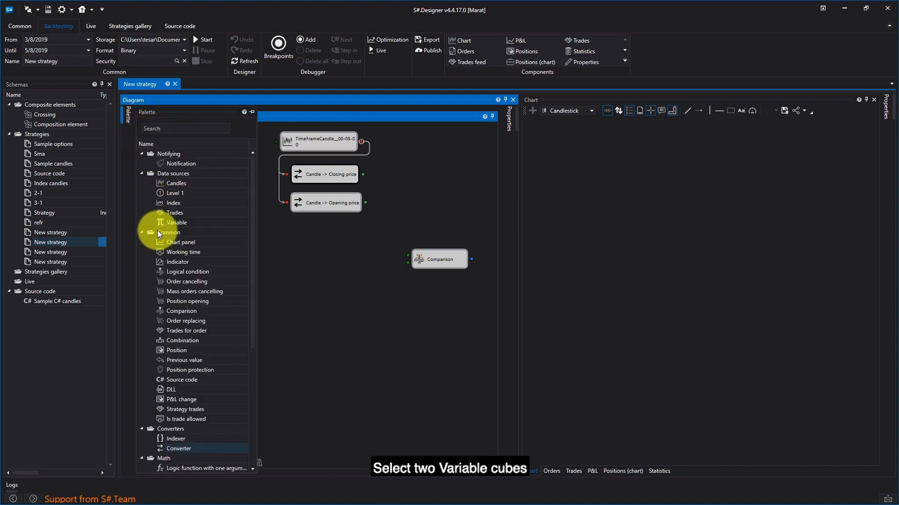
{"action": "left_click_drag", "start_coordinate": [172, 223], "coordinate": [388, 154]}
{"action": "left_click_drag", "start_coordinate": [283, 218], "coordinate": [390, 187]}
{"action": "left_click", "coordinate": [413, 161]}
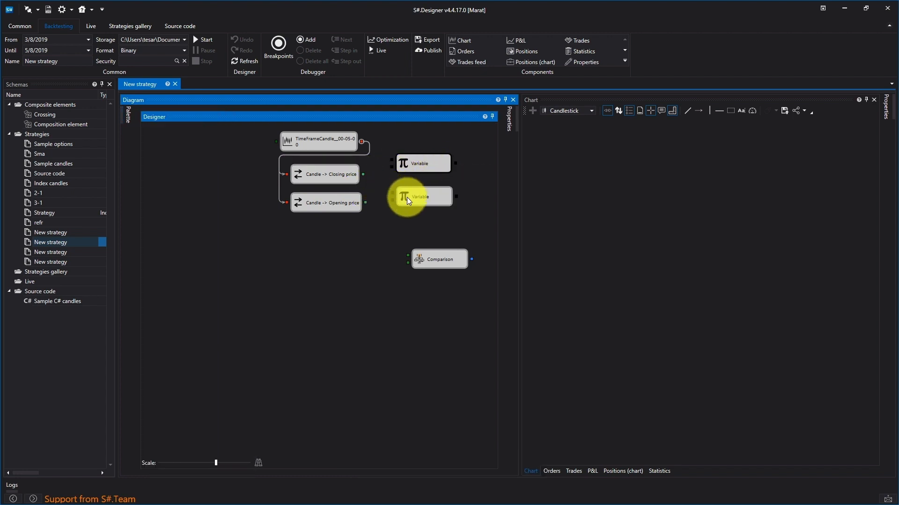
{"action": "left_click_drag", "start_coordinate": [363, 174], "coordinate": [393, 162]}
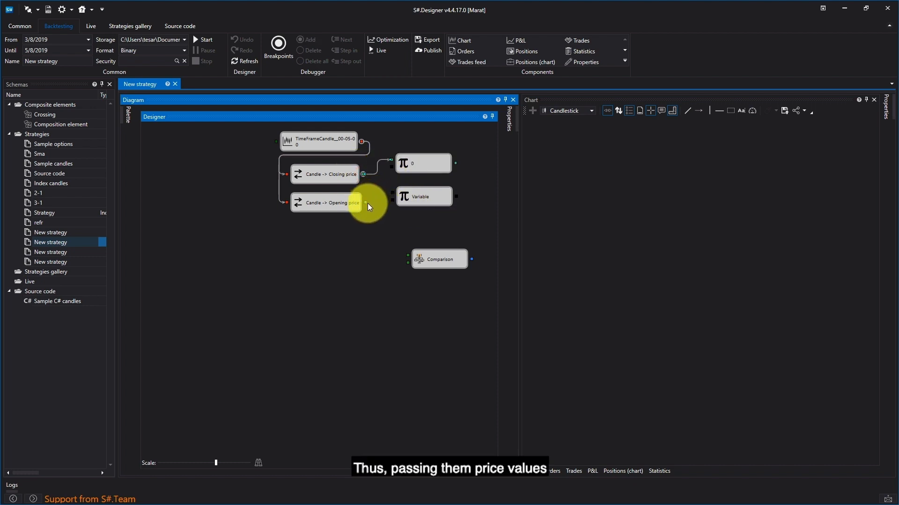
{"action": "left_click_drag", "start_coordinate": [366, 203], "coordinate": [392, 193]}
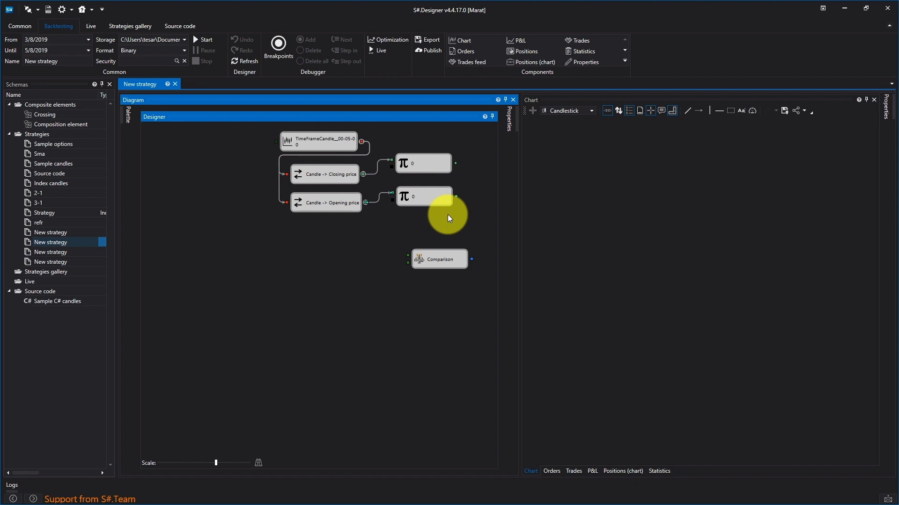
- Move both Variable cubes below the Converter cubes and connect their outputs to the Comparison cube's two inputs
{"action": "left_click_drag", "start_coordinate": [439, 201], "coordinate": [395, 217]}
{"action": "left_click_drag", "start_coordinate": [428, 167], "coordinate": [352, 244]}
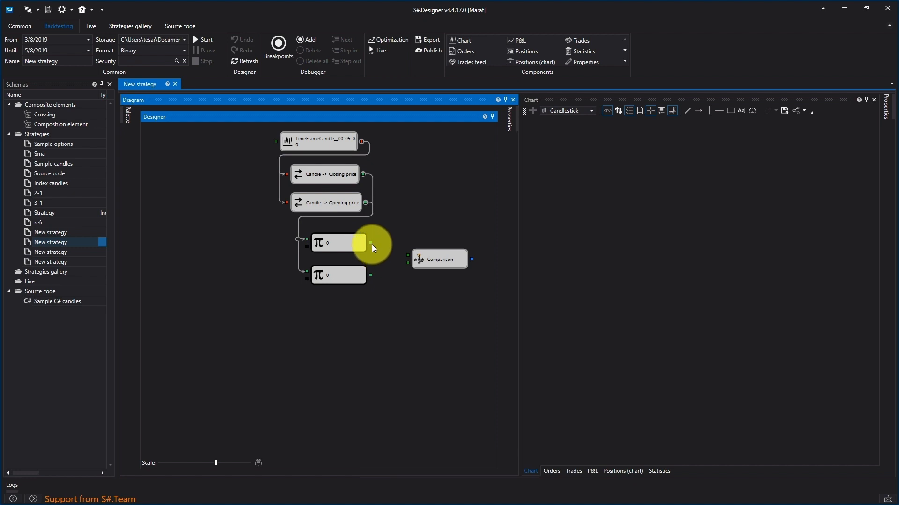
{"action": "left_click_drag", "start_coordinate": [371, 242], "coordinate": [446, 263]}
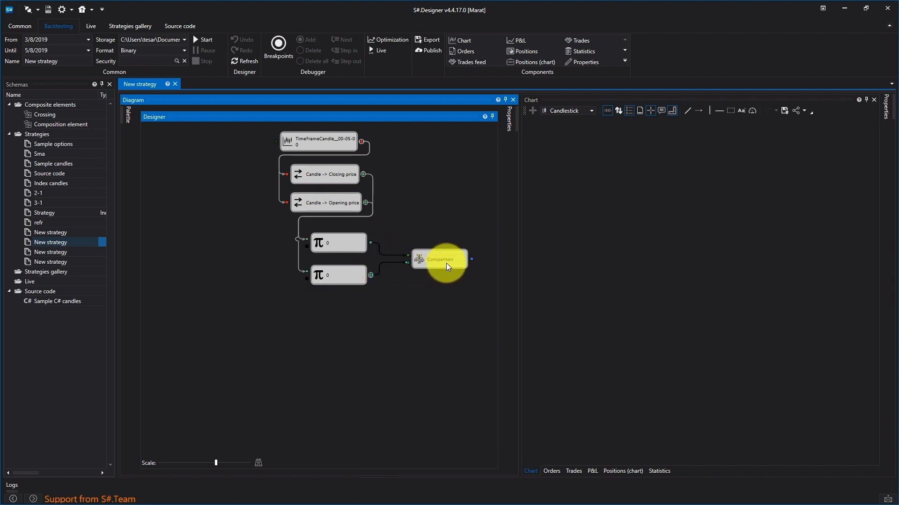
- Set the Comparison cube's operator to > and move the cube closer to the Variable cubes
{"action": "right_click", "coordinate": [449, 265]}
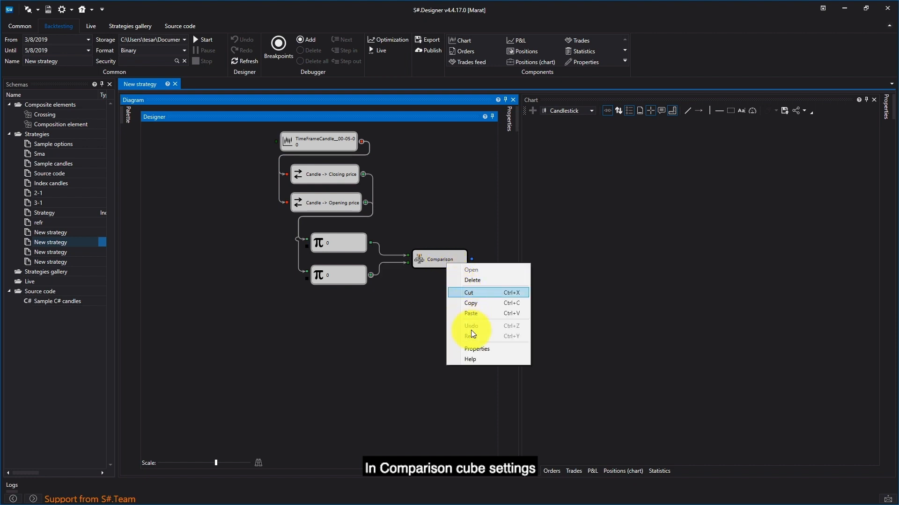
{"action": "left_click", "coordinate": [473, 350]}
{"action": "left_click", "coordinate": [466, 202]}
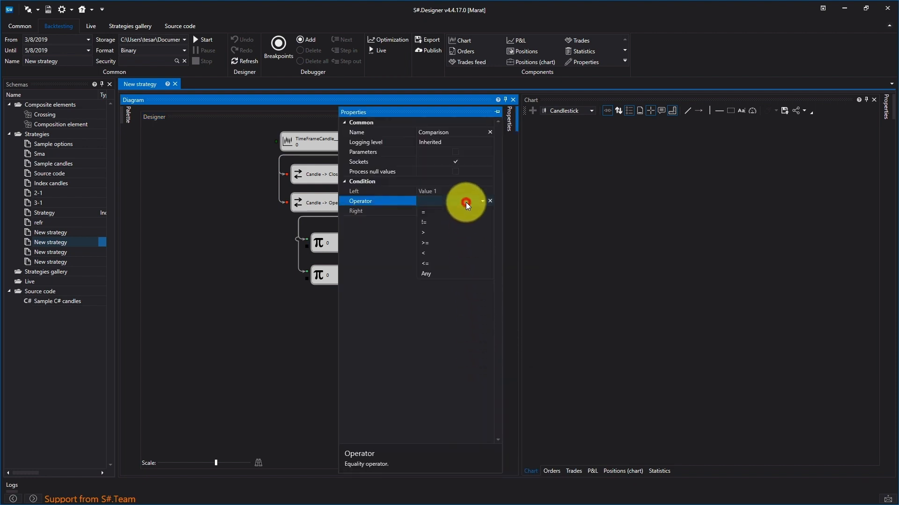
{"action": "left_click", "coordinate": [458, 233]}
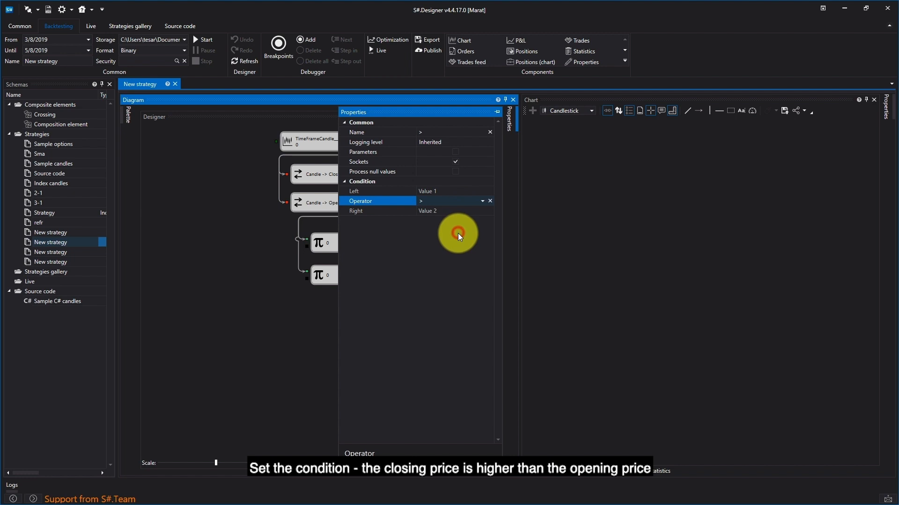
{"action": "left_click", "coordinate": [324, 322]}
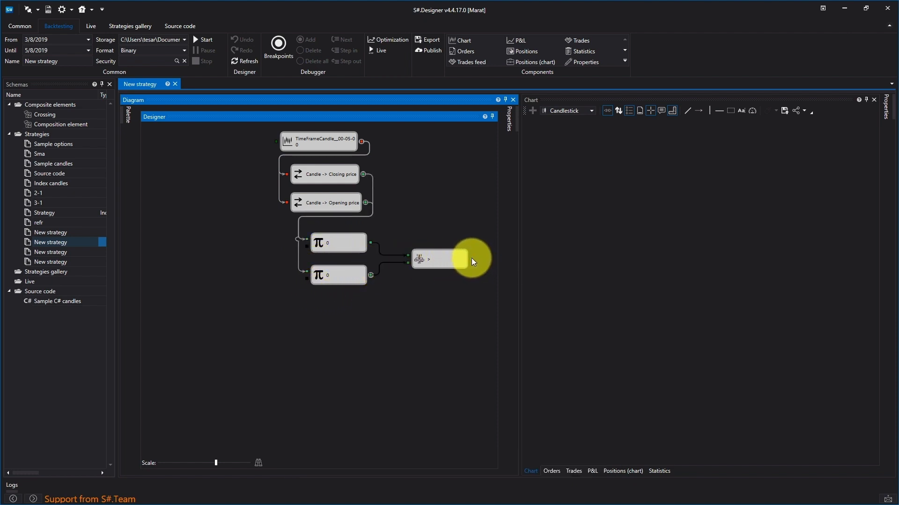
{"action": "left_click_drag", "start_coordinate": [454, 261], "coordinate": [433, 263]}
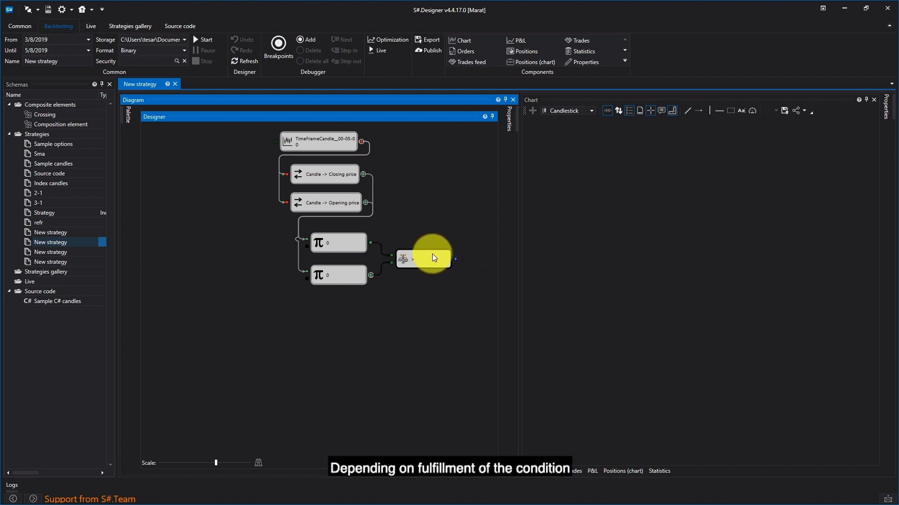
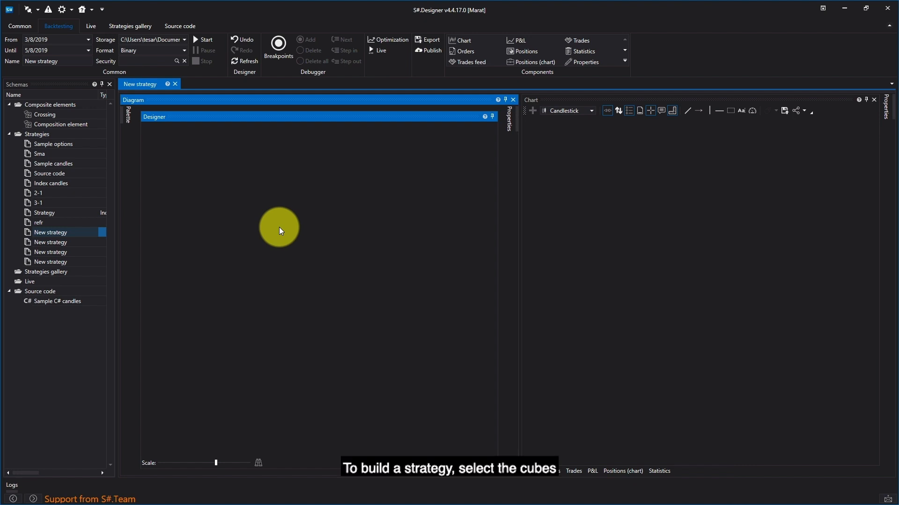
- Add Variable, Candles and Chart panel cubes to the empty diagram and arrange them in a row
{"action": "left_click", "coordinate": [123, 114]}
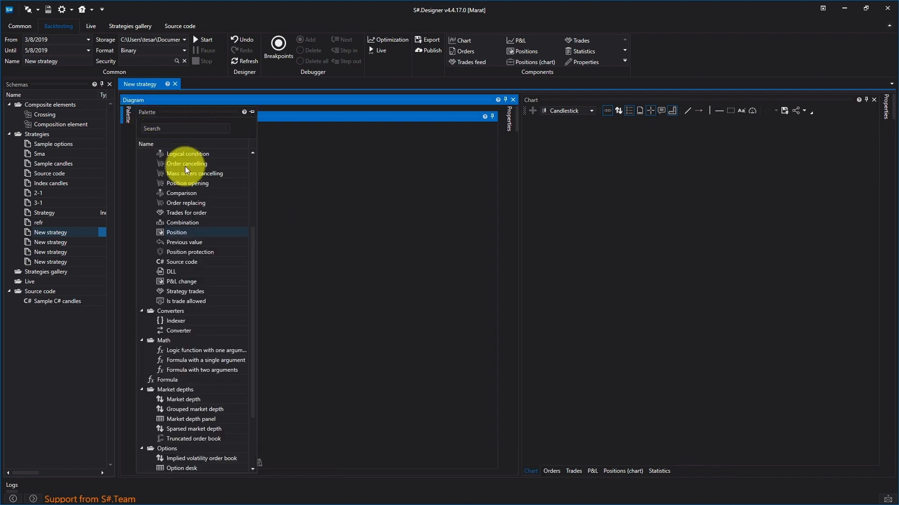
{"action": "left_click_drag", "start_coordinate": [170, 223], "coordinate": [290, 213]}
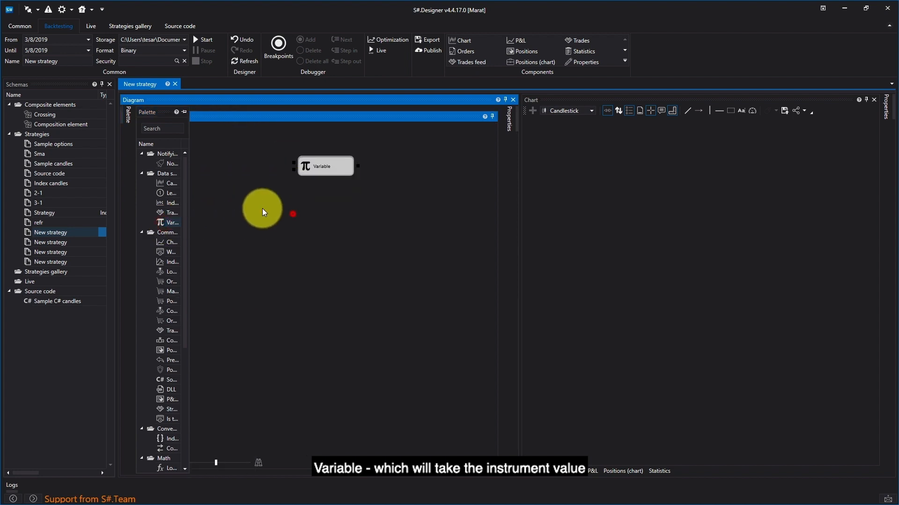
{"action": "left_click", "coordinate": [128, 117]}
{"action": "left_click_drag", "start_coordinate": [175, 184], "coordinate": [287, 185]}
{"action": "left_click_drag", "start_coordinate": [198, 242], "coordinate": [398, 152]}
{"action": "left_click_drag", "start_coordinate": [335, 169], "coordinate": [229, 160]}
{"action": "left_click_drag", "start_coordinate": [309, 190], "coordinate": [304, 159]}
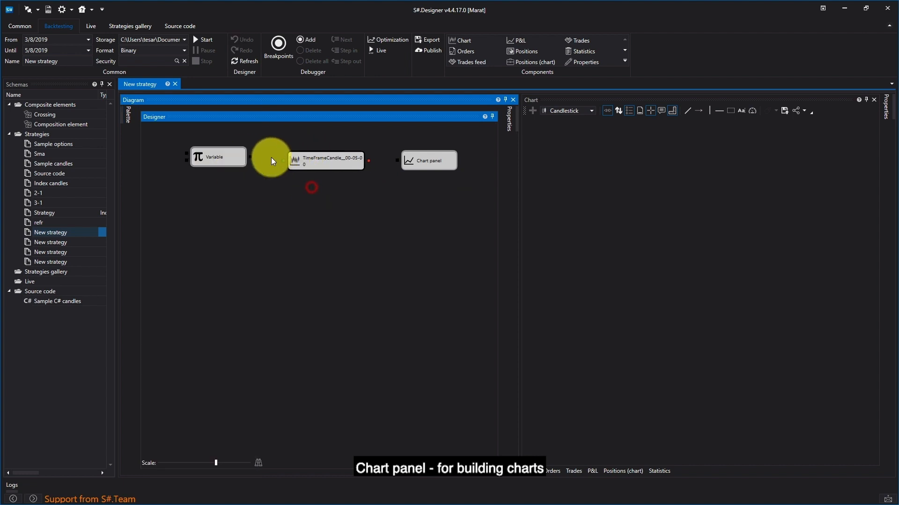
- Connect the Variable cube to the Candles cube and the Candles cube to the Chart panel, and tidy up the row of cubes
{"action": "left_click_drag", "start_coordinate": [250, 159], "coordinate": [283, 161]}
{"action": "left_click_drag", "start_coordinate": [367, 161], "coordinate": [345, 157]}
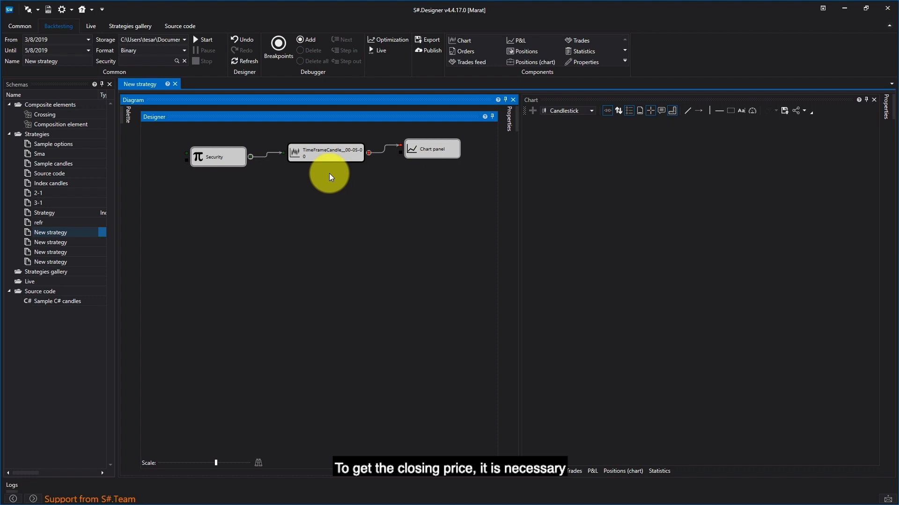
{"action": "left_click_drag", "start_coordinate": [234, 158], "coordinate": [209, 146]}
{"action": "left_click_drag", "start_coordinate": [293, 155], "coordinate": [286, 148]}
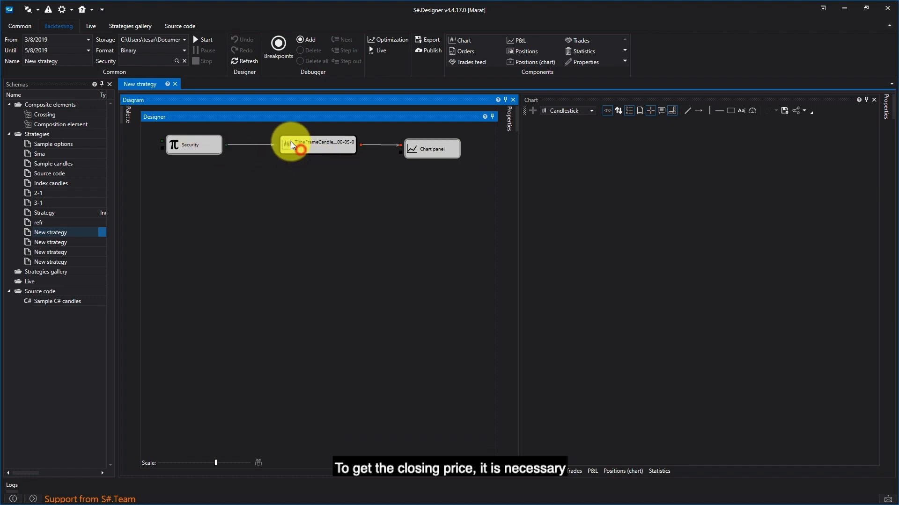
{"action": "left_click_drag", "start_coordinate": [416, 150], "coordinate": [422, 145]}
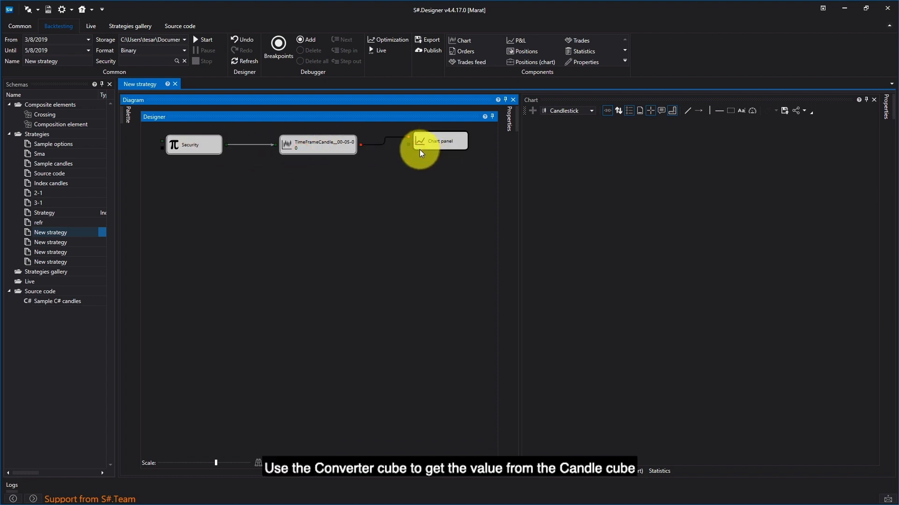
- Add a Converter cube below the Candles cube and connect the Candles output to its input
{"action": "mouse_move", "coordinate": [123, 117]}
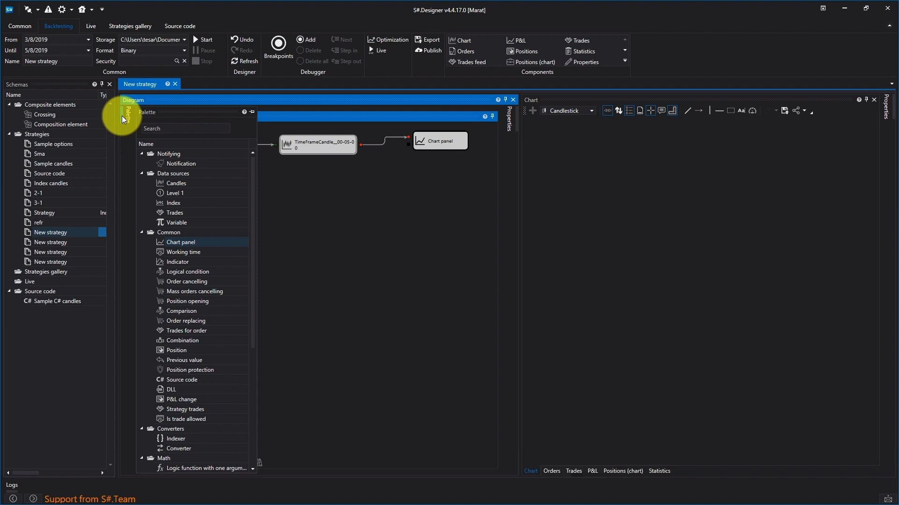
{"action": "scroll", "coordinate": [204, 359], "scroll_direction": "down", "scroll_amount": 1}
{"action": "left_click_drag", "start_coordinate": [186, 418], "coordinate": [282, 167]}
{"action": "left_click_drag", "start_coordinate": [360, 145], "coordinate": [307, 173]}
- Set the Converter cube's property to Closing price and center the cube below the Candles cube
{"action": "right_click", "coordinate": [308, 174]}
{"action": "left_click", "coordinate": [345, 256]}
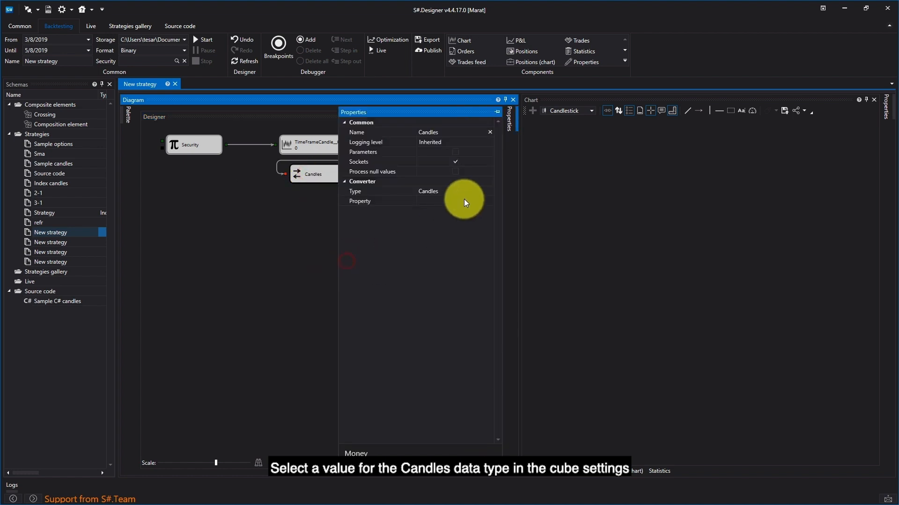
{"action": "left_click", "coordinate": [464, 200]}
{"action": "left_click", "coordinate": [491, 201]}
{"action": "left_click", "coordinate": [474, 221]}
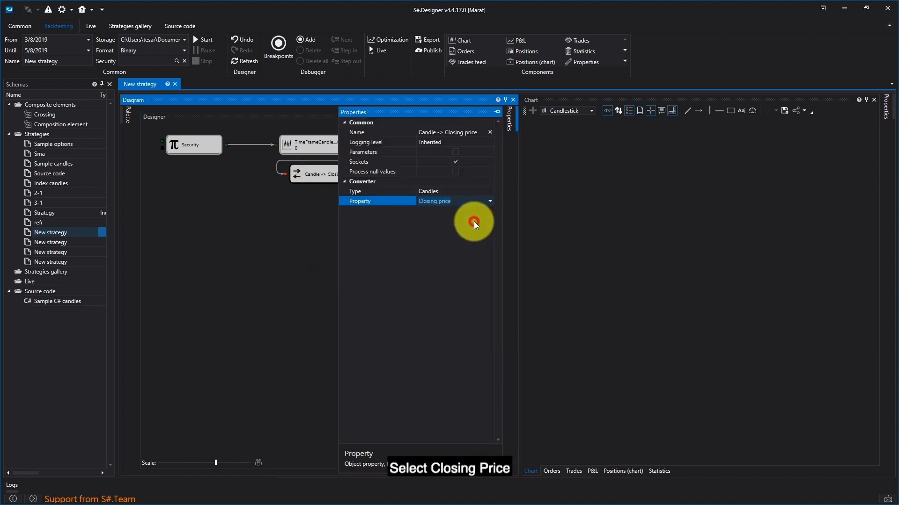
{"action": "left_click_drag", "start_coordinate": [332, 174], "coordinate": [320, 173]}
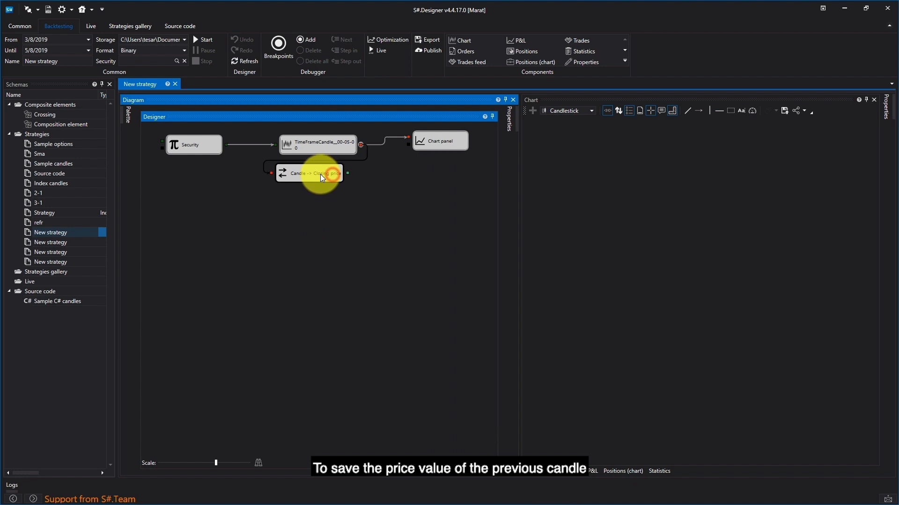
- Add a Previous value cube below the Security cube and feed it the Converter's closing price output
{"action": "left_click", "coordinate": [127, 109]}
{"action": "left_click_drag", "start_coordinate": [180, 333], "coordinate": [198, 202]}
{"action": "left_click", "coordinate": [348, 173]}
{"action": "left_click_drag", "start_coordinate": [350, 173], "coordinate": [251, 216]}
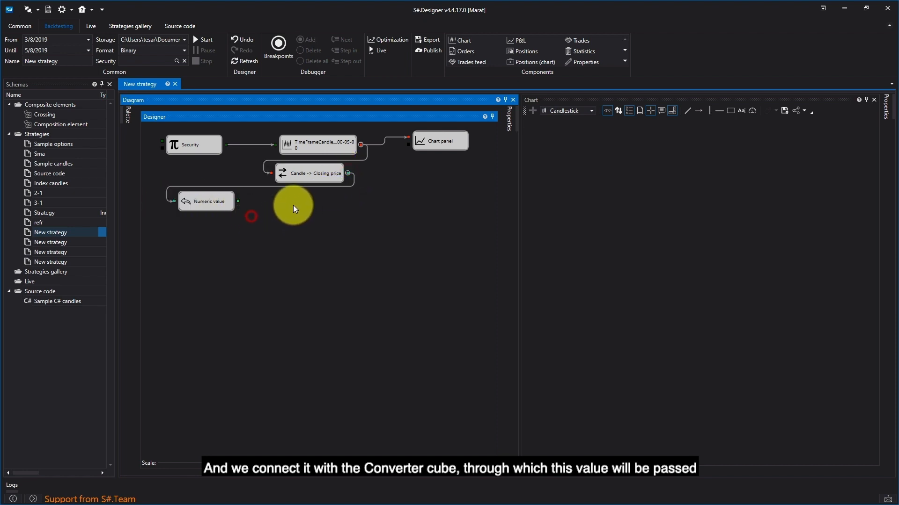
- Add a Variable cube below the Previous value cube, connecting the Converter to its input and the Candles cube to its trigger socket
{"action": "mouse_move", "coordinate": [130, 119]}
{"action": "left_click_drag", "start_coordinate": [176, 193], "coordinate": [204, 235]}
{"action": "left_click", "coordinate": [335, 235]}
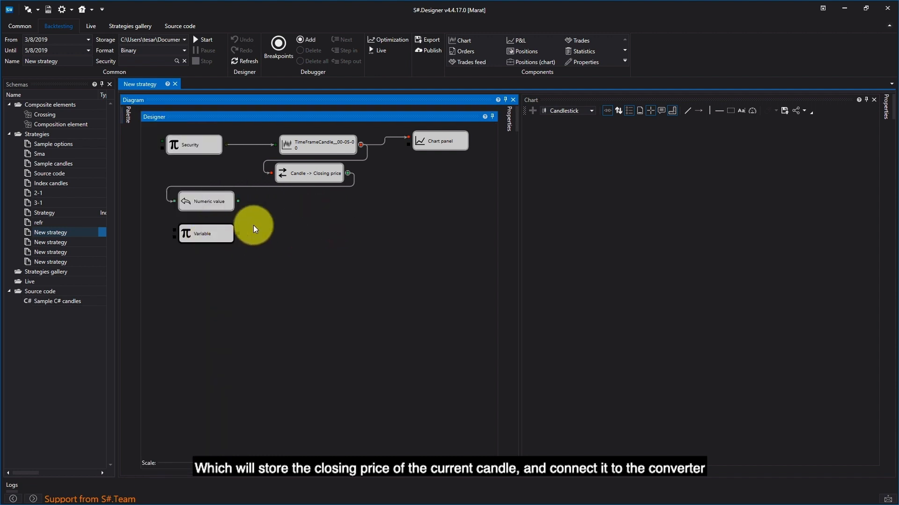
{"action": "left_click_drag", "start_coordinate": [347, 173], "coordinate": [174, 230]}
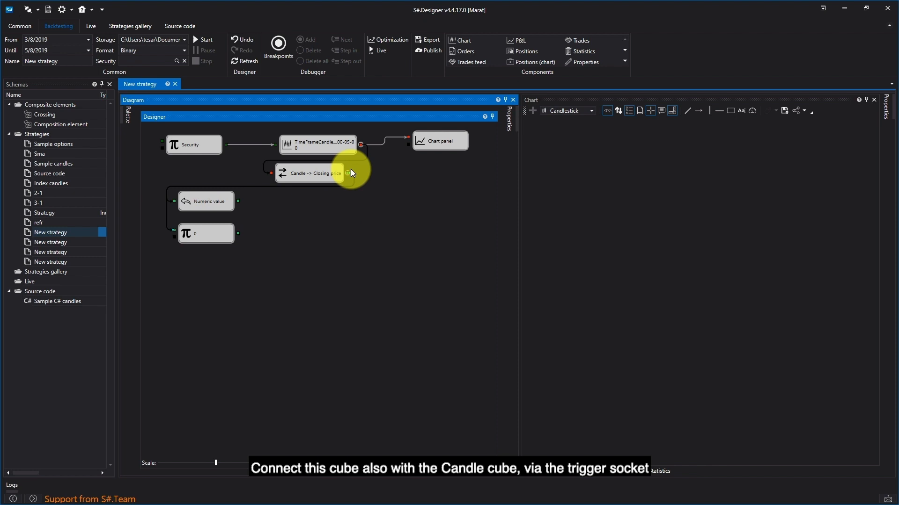
{"action": "left_click_drag", "start_coordinate": [360, 145], "coordinate": [174, 237]}
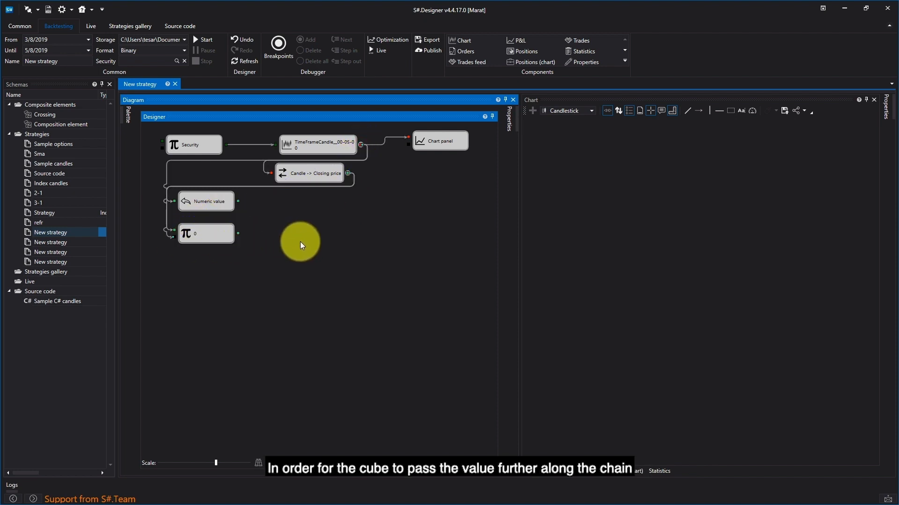
- Add two Comparison cubes, one above the other, beside the Previous value and Variable cubes
{"action": "left_click", "coordinate": [127, 114]}
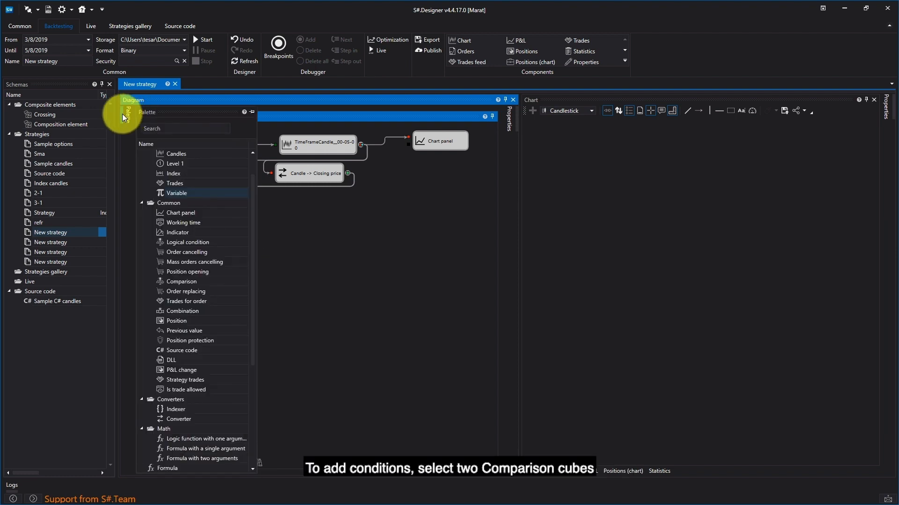
{"action": "left_click", "coordinate": [183, 312]}
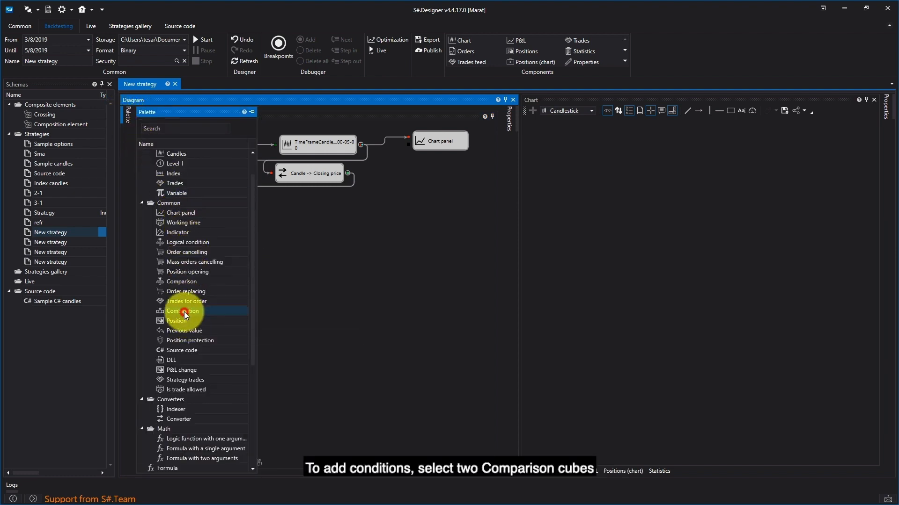
{"action": "double_click", "coordinate": [184, 282]}
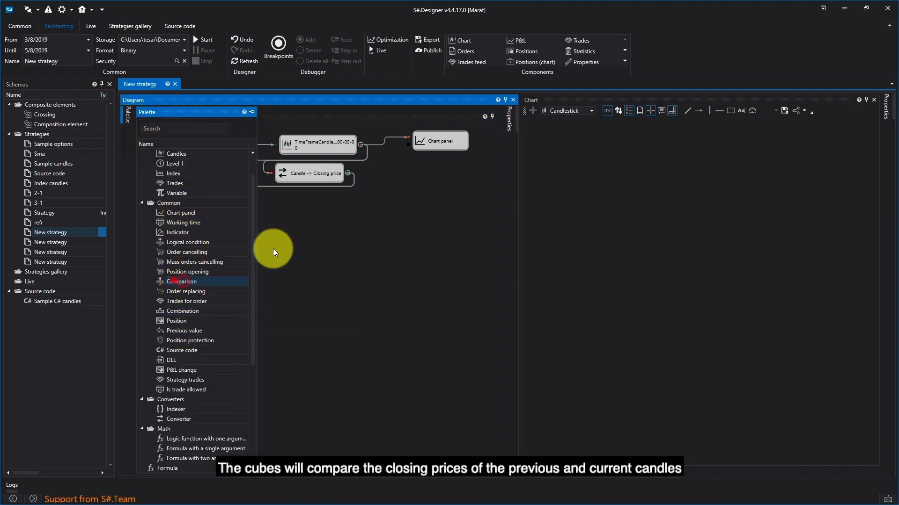
{"action": "left_click_drag", "start_coordinate": [278, 269], "coordinate": [334, 251]}
{"action": "left_click", "coordinate": [371, 243]}
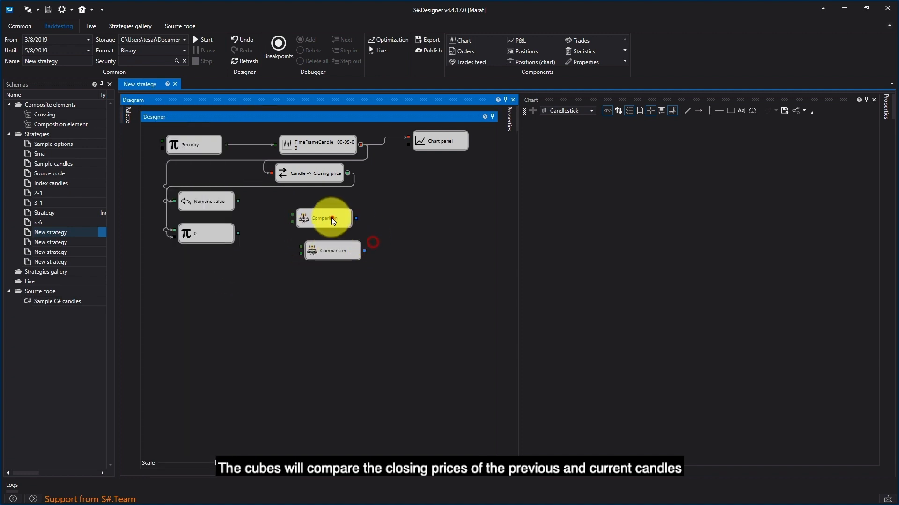
- Align both Comparison cubes and connect Previous value to their first inputs and the closing price Variable to their second inputs
{"action": "left_click_drag", "start_coordinate": [333, 218], "coordinate": [309, 217]}
{"action": "left_click_drag", "start_coordinate": [319, 256], "coordinate": [289, 254]}
{"action": "mouse_move", "coordinate": [238, 202]}
{"action": "left_mouse_down"}
{"action": "mouse_move", "coordinate": [267, 214]}
{"action": "mouse_move", "coordinate": [239, 205]}
{"action": "mouse_move", "coordinate": [270, 246]}
{"action": "mouse_move", "coordinate": [267, 221]}
{"action": "mouse_move", "coordinate": [240, 233]}
{"action": "mouse_move", "coordinate": [271, 253]}
{"action": "mouse_move", "coordinate": [297, 248]}
{"action": "left_mouse_up"}
{"action": "left_click_drag", "start_coordinate": [316, 213], "coordinate": [313, 212]}
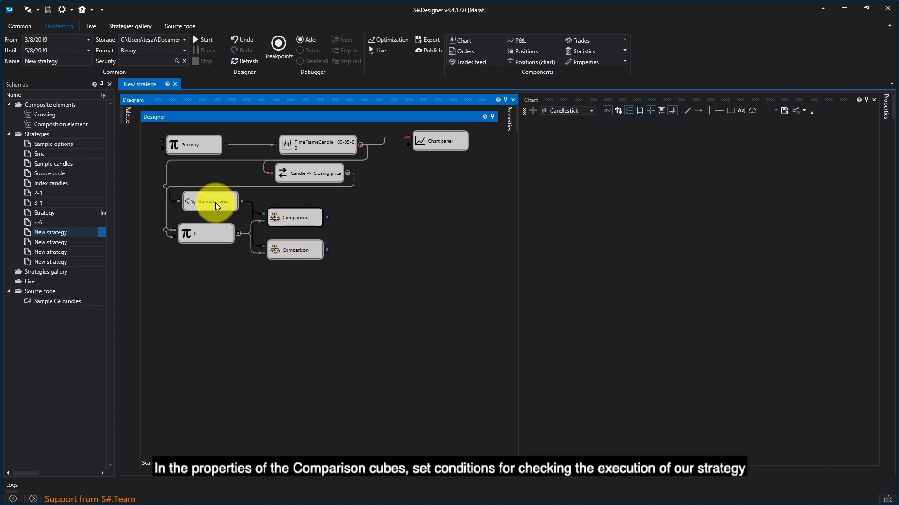
- Set the upper Comparison cube's operator to <
{"action": "left_click", "coordinate": [287, 219]}
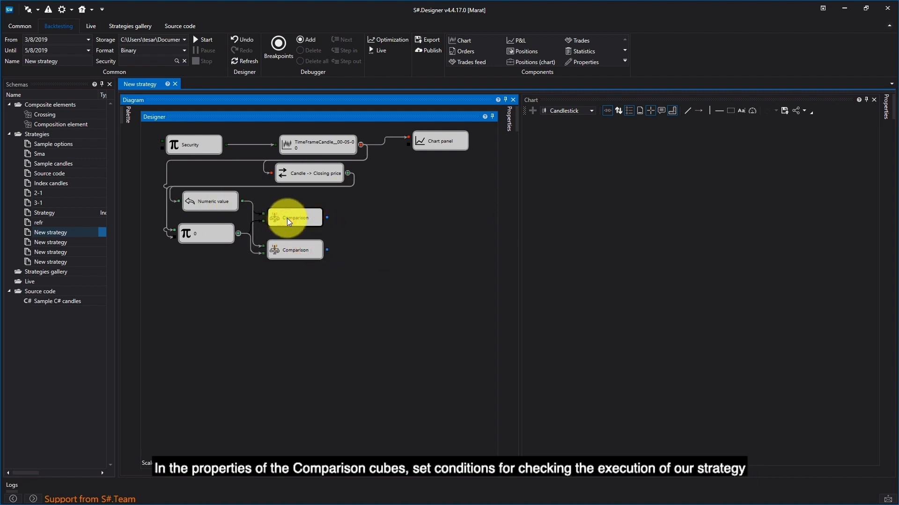
{"action": "right_click", "coordinate": [287, 218]}
{"action": "left_click", "coordinate": [319, 301]}
{"action": "left_click", "coordinate": [442, 203]}
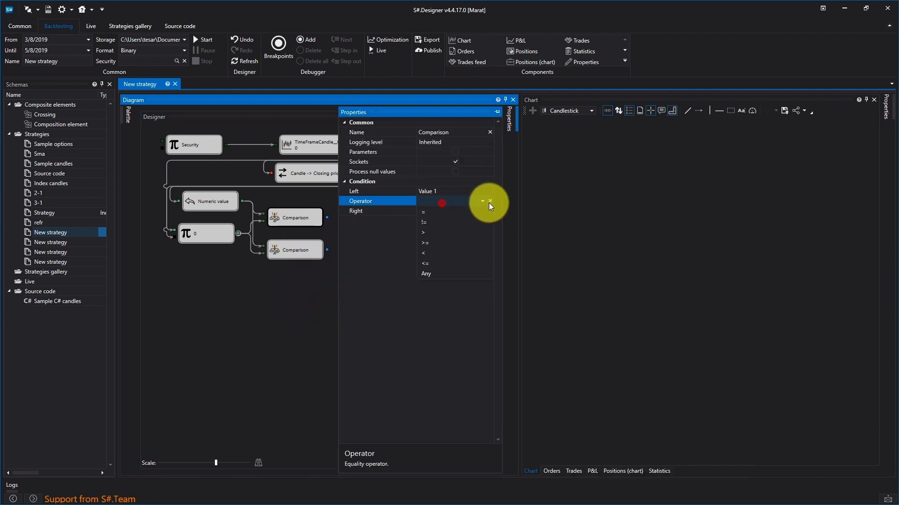
{"action": "left_click", "coordinate": [455, 253]}
{"action": "left_click", "coordinate": [308, 281]}
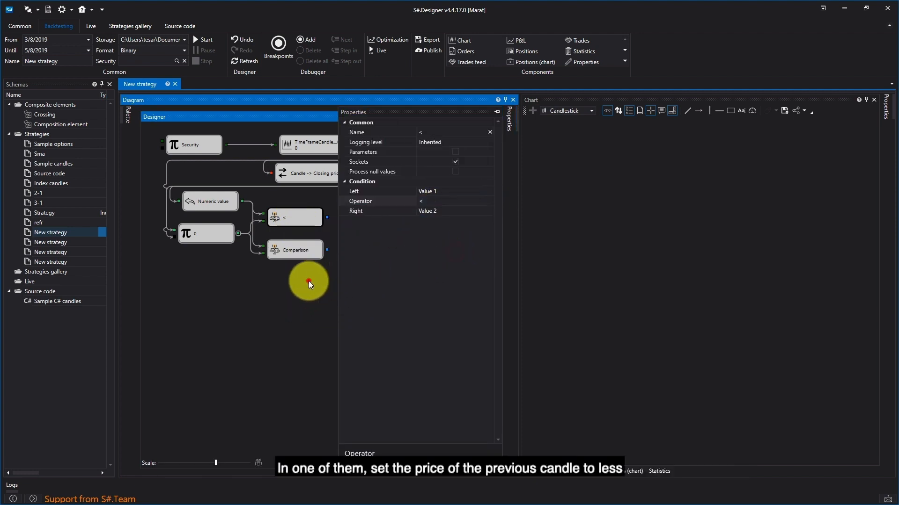
- Set the lower Comparison cube's operator to >
{"action": "right_click", "coordinate": [295, 251]}
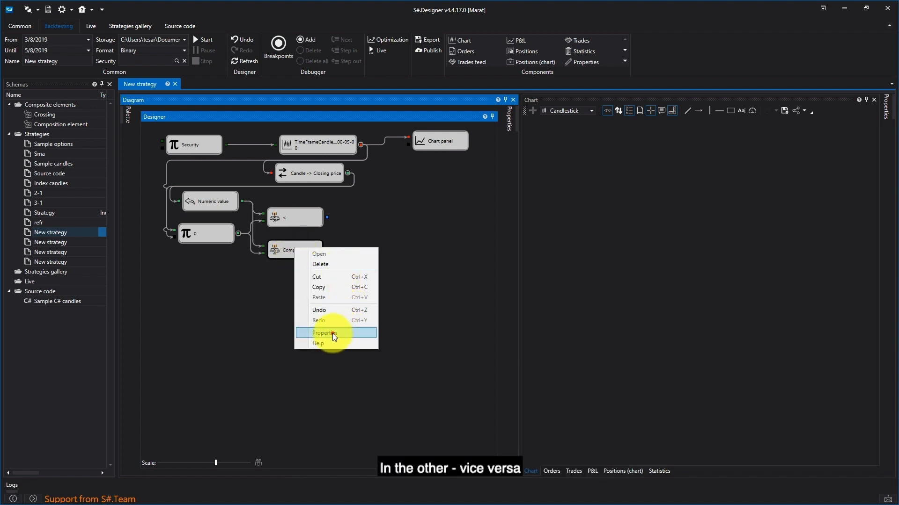
{"action": "left_click", "coordinate": [333, 333]}
{"action": "left_click", "coordinate": [460, 201]}
{"action": "left_click", "coordinate": [452, 232]}
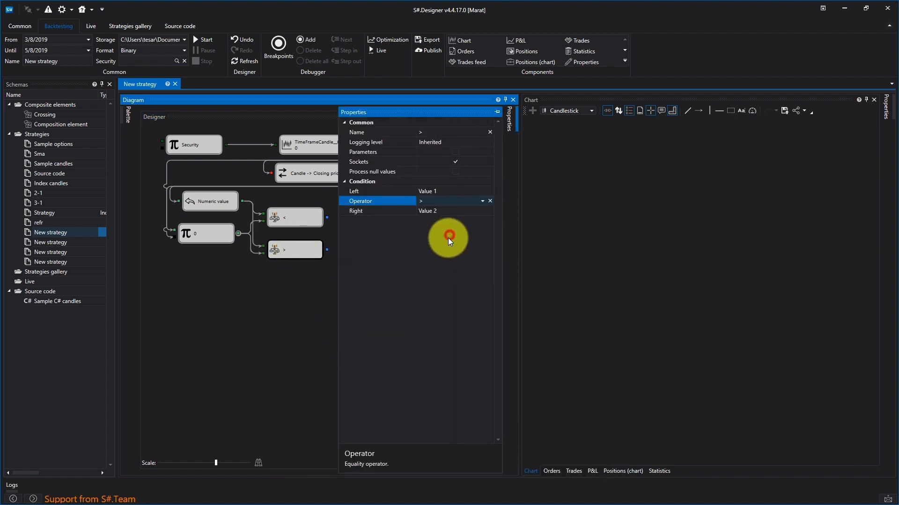
{"action": "left_click", "coordinate": [286, 285]}
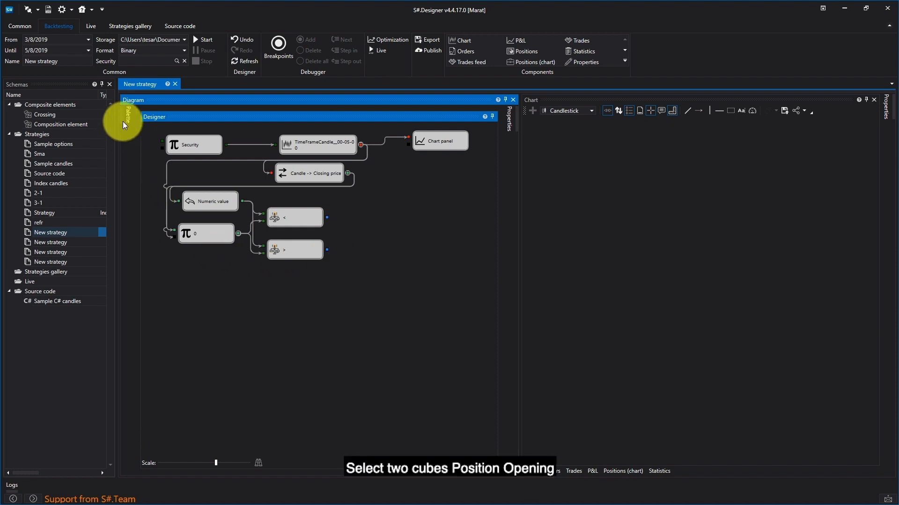
- Add two Position opening cubes, one above the other, beyond the Comparison cubes
{"action": "mouse_move", "coordinate": [123, 117]}
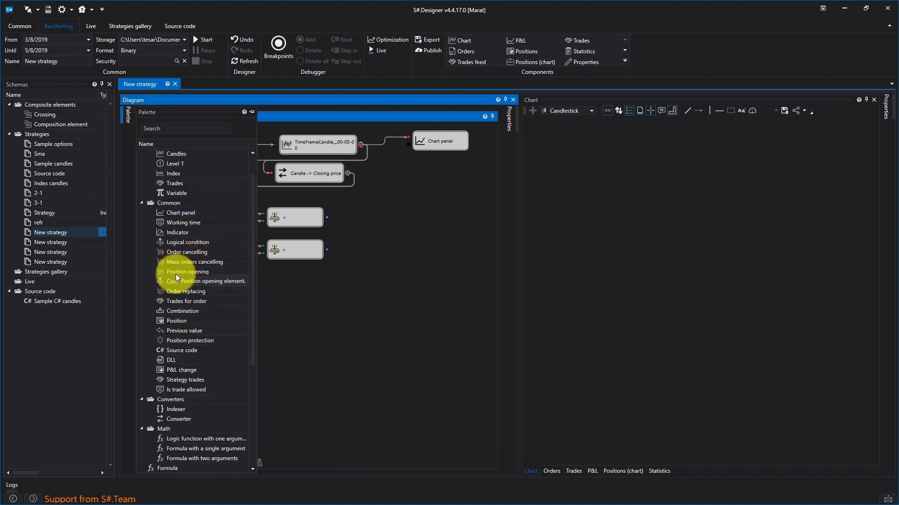
{"action": "left_click_drag", "start_coordinate": [176, 274], "coordinate": [375, 181]}
{"action": "left_click_drag", "start_coordinate": [316, 265], "coordinate": [376, 242]}
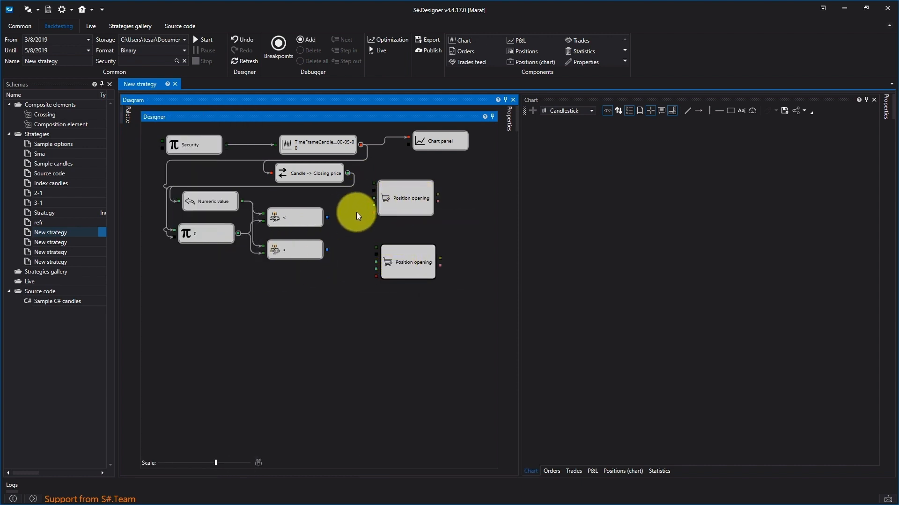
- Connect the Security cube to both Position opening cubes and each Comparison output to the trigger socket of its neighbouring Position opening cube
{"action": "left_click_drag", "start_coordinate": [228, 146], "coordinate": [360, 183]}
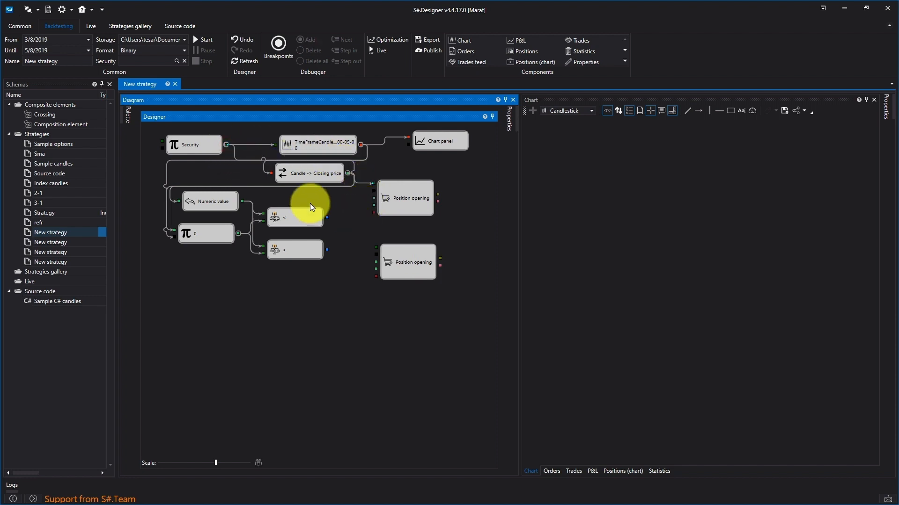
{"action": "left_click_drag", "start_coordinate": [226, 145], "coordinate": [379, 252]}
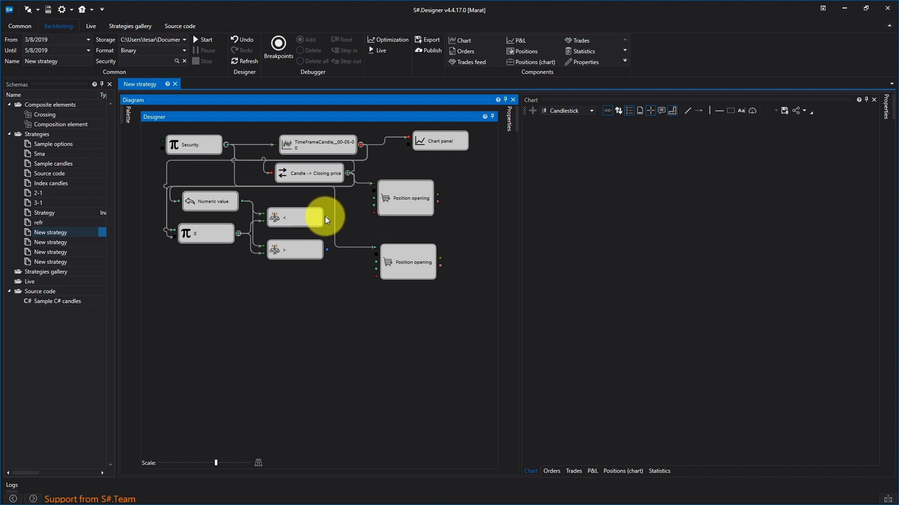
{"action": "left_click_drag", "start_coordinate": [328, 217], "coordinate": [377, 192]}
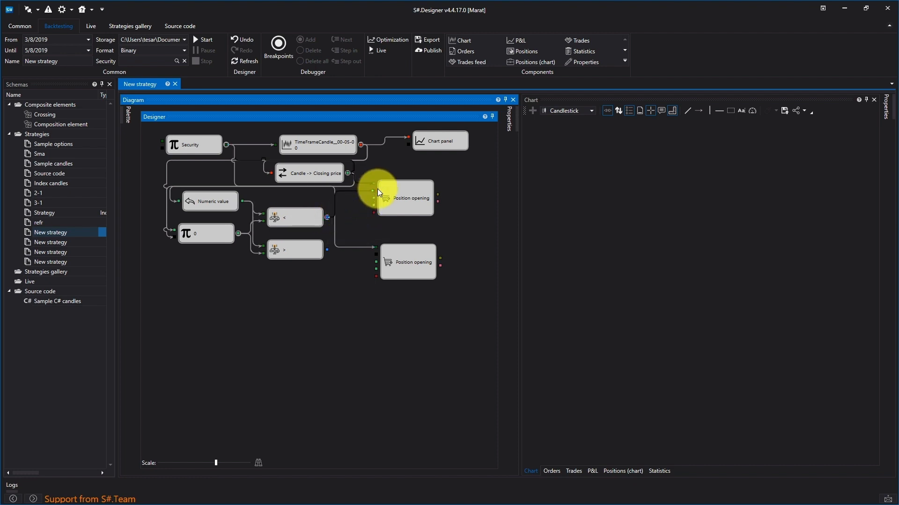
{"action": "left_click_drag", "start_coordinate": [327, 250], "coordinate": [376, 254]}
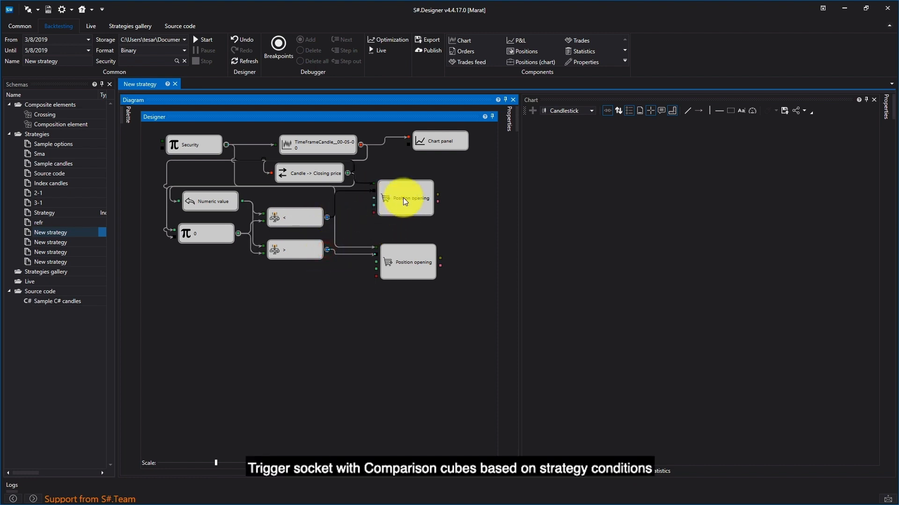
- Set the upper Position opening cube's direction to Buy
{"action": "right_click", "coordinate": [403, 197]}
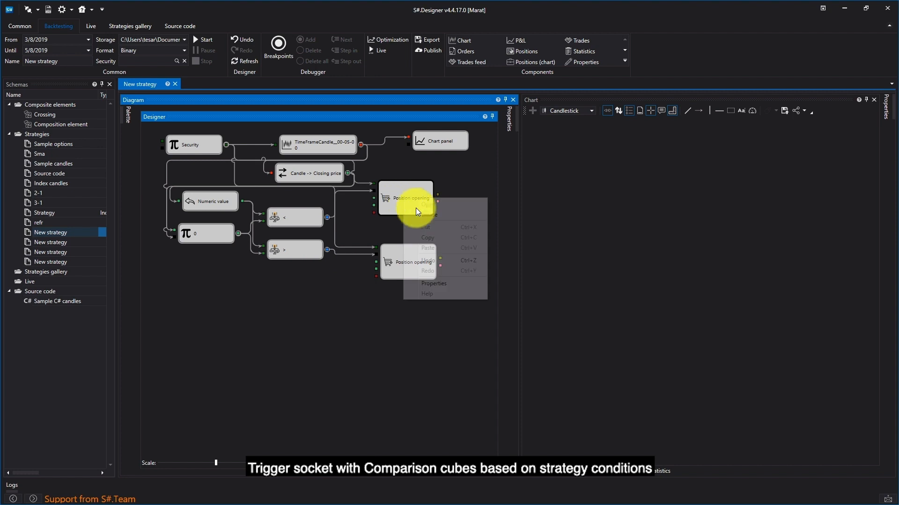
{"action": "left_click", "coordinate": [435, 283]}
{"action": "left_click", "coordinate": [462, 191]}
{"action": "left_click", "coordinate": [456, 203]}
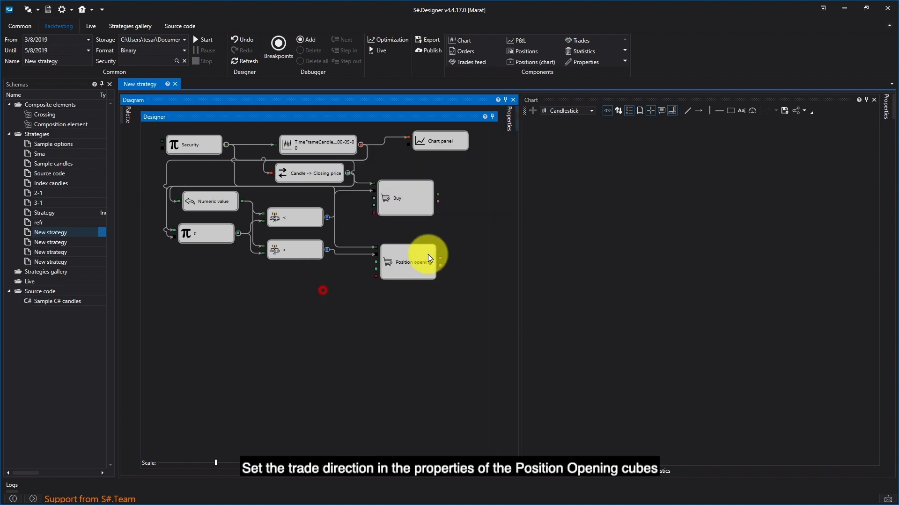
- Set the lower Position opening cube's direction to Sell
{"action": "right_click", "coordinate": [426, 254]}
{"action": "left_click", "coordinate": [461, 338]}
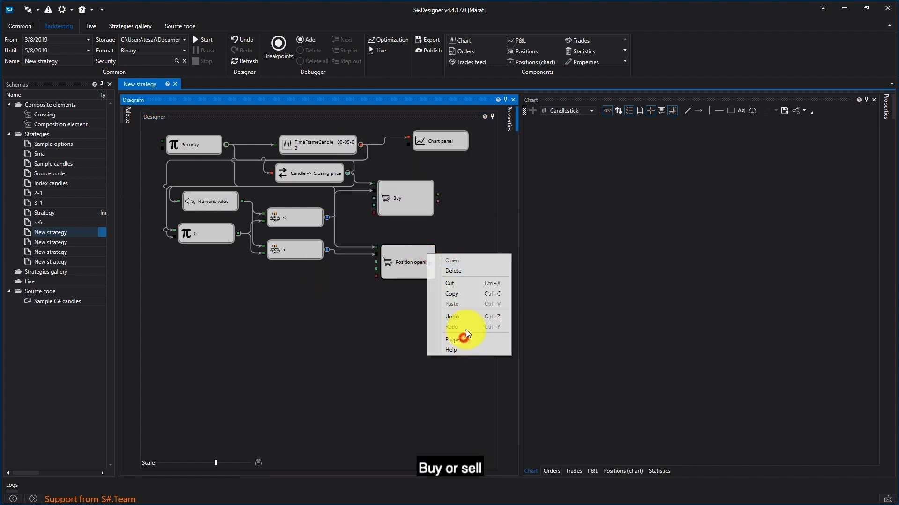
{"action": "left_click", "coordinate": [465, 191]}
{"action": "left_click", "coordinate": [457, 212]}
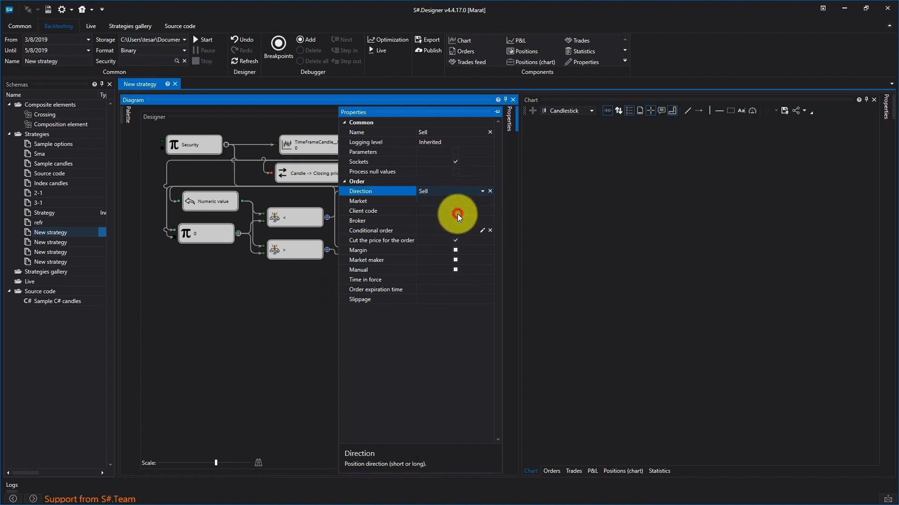
- Enable the Market option for both the Buy and the Sell position opening cubes
{"action": "left_click", "coordinate": [305, 310]}
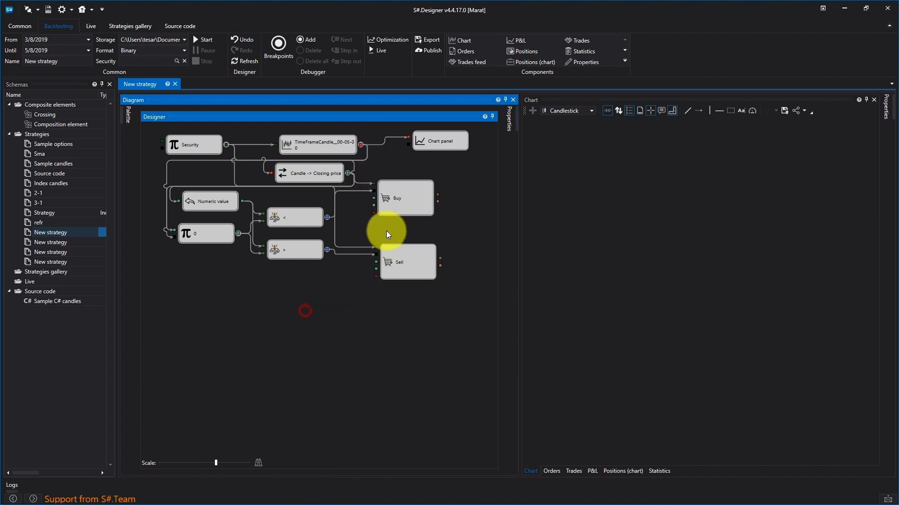
{"action": "right_click", "coordinate": [395, 201]}
{"action": "left_click", "coordinate": [426, 287]}
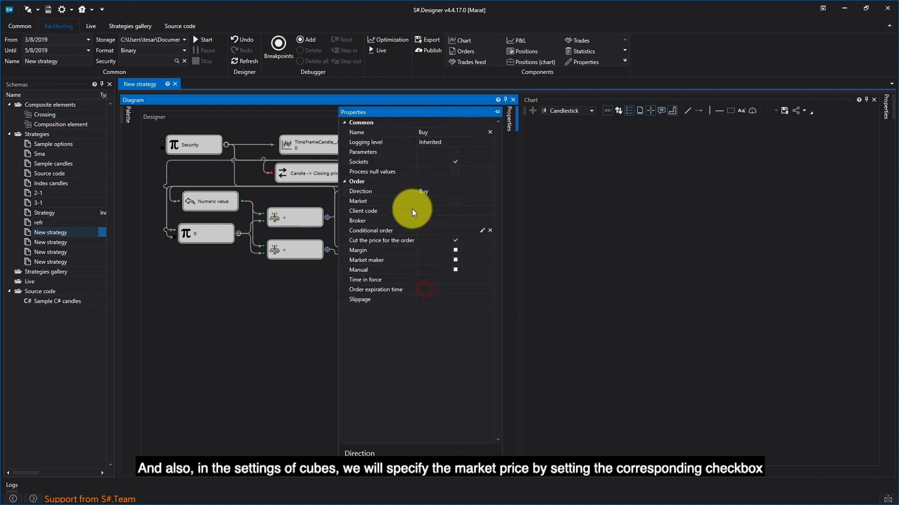
{"action": "left_click", "coordinate": [453, 200]}
{"action": "left_click", "coordinate": [328, 279]}
{"action": "right_click", "coordinate": [418, 256]}
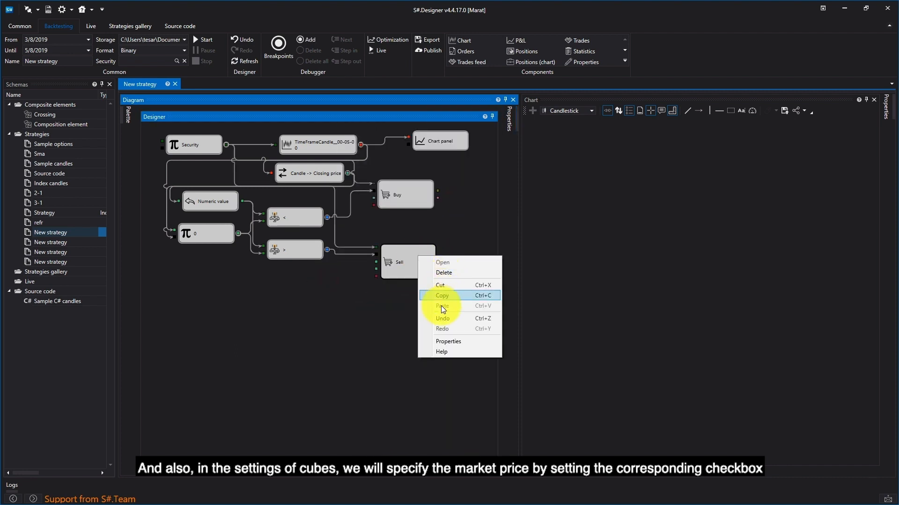
{"action": "left_click", "coordinate": [447, 342]}
{"action": "left_click", "coordinate": [454, 202]}
{"action": "left_click", "coordinate": [331, 295]}
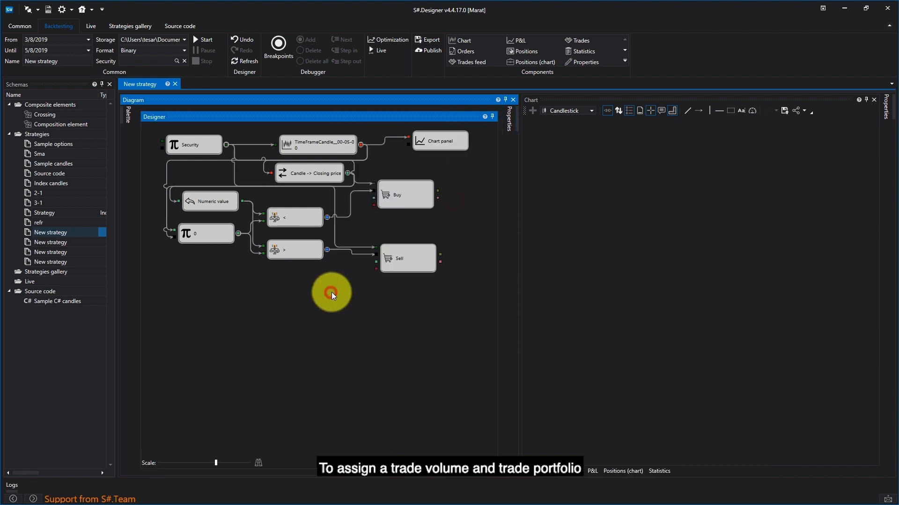
- Add two Variable cubes below the Comparison cubes and set the upper one to type Numeric value with value 1
{"action": "left_click", "coordinate": [123, 115]}
{"action": "left_click_drag", "start_coordinate": [169, 192], "coordinate": [299, 289]}
{"action": "right_click", "coordinate": [304, 297]}
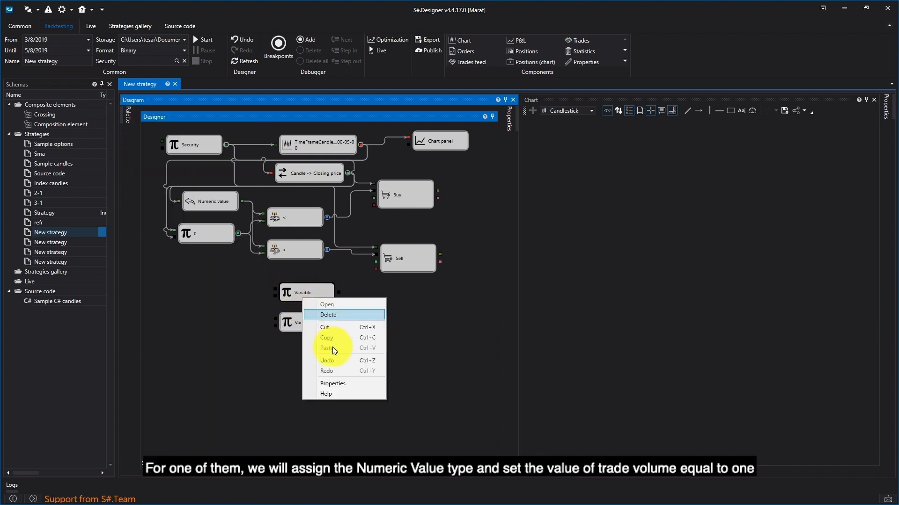
{"action": "left_click", "coordinate": [335, 382]}
{"action": "left_click", "coordinate": [488, 191]}
{"action": "left_click", "coordinate": [490, 193]}
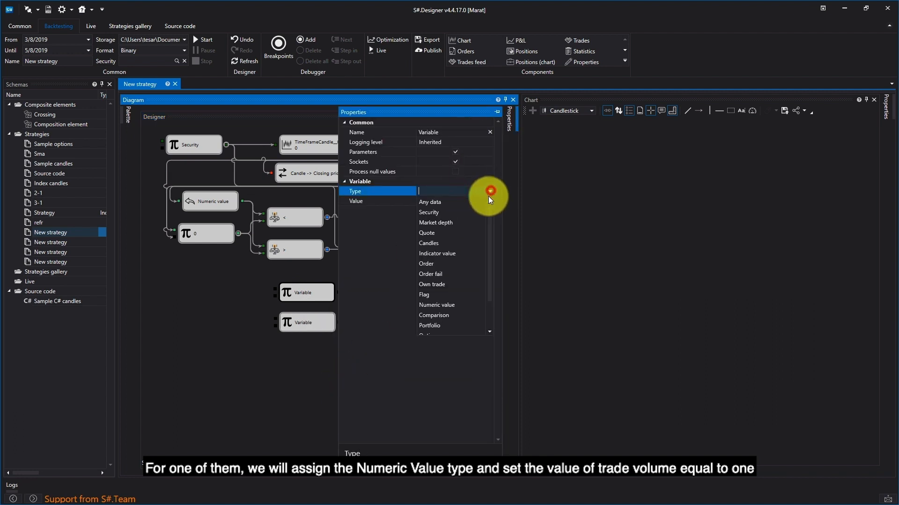
{"action": "left_click", "coordinate": [451, 306]}
{"action": "left_click", "coordinate": [466, 201]}
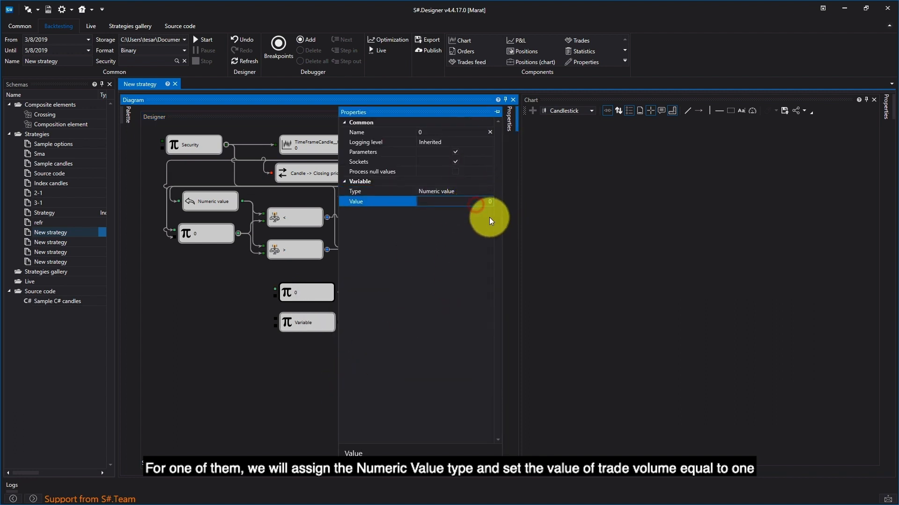
{"action": "left_click", "coordinate": [272, 335]}
- Set the lower Variable cube's type to Portfolio and its value to Simulator
{"action": "right_click", "coordinate": [324, 326]}
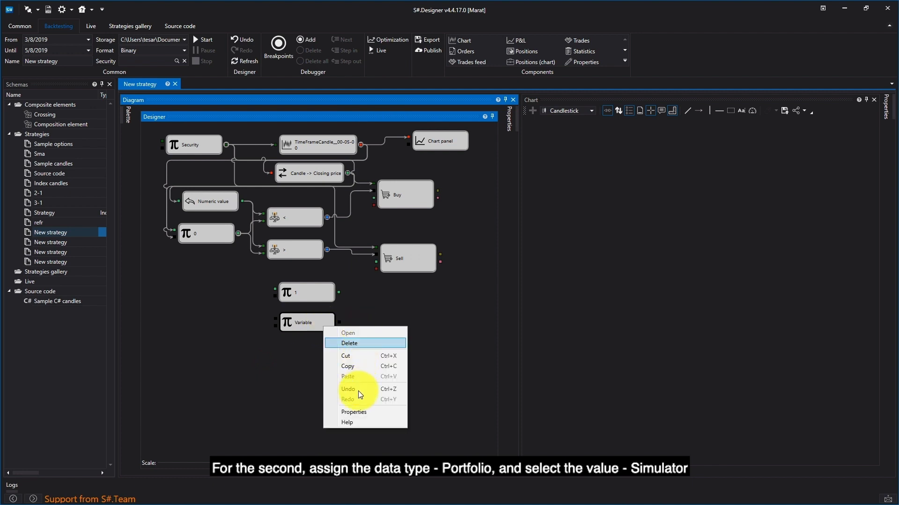
{"action": "left_click", "coordinate": [352, 413]}
{"action": "left_click", "coordinate": [488, 192]}
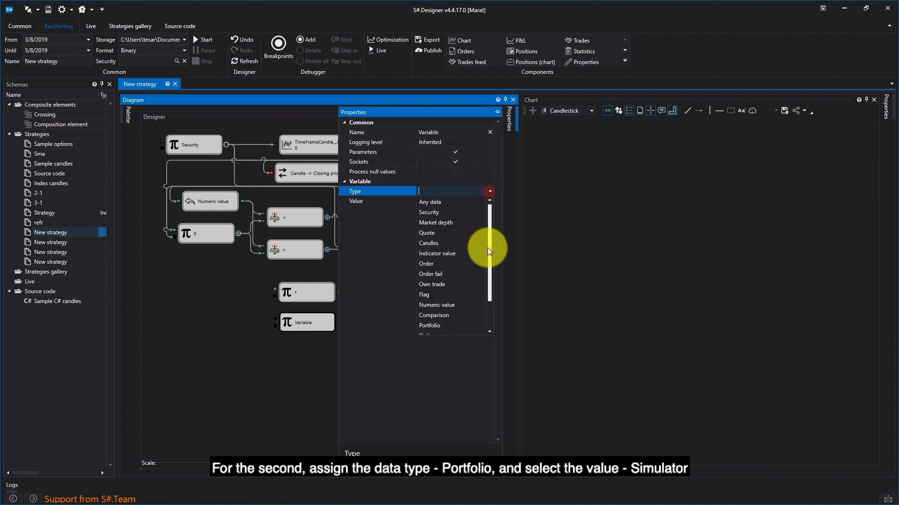
{"action": "left_click", "coordinate": [450, 325]}
{"action": "left_click", "coordinate": [482, 202]}
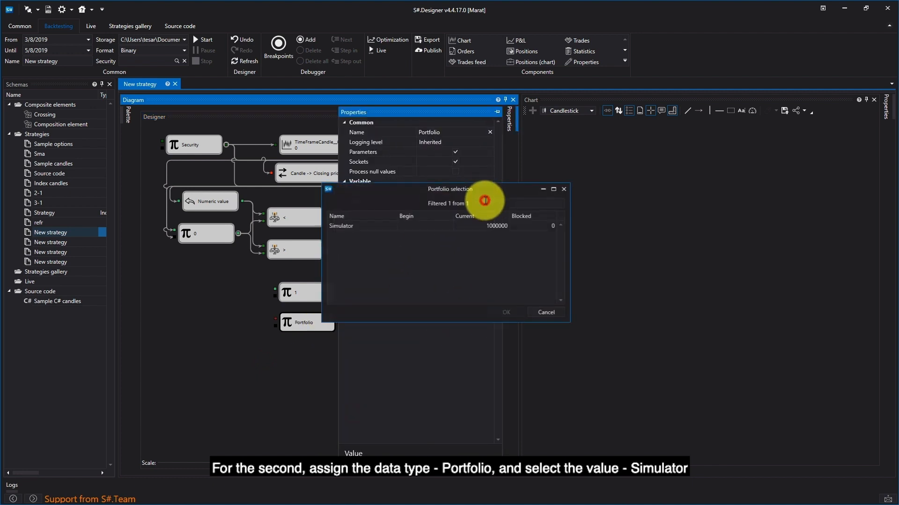
{"action": "left_click", "coordinate": [378, 227]}
{"action": "left_click", "coordinate": [506, 312]}
{"action": "left_click", "coordinate": [318, 352]}
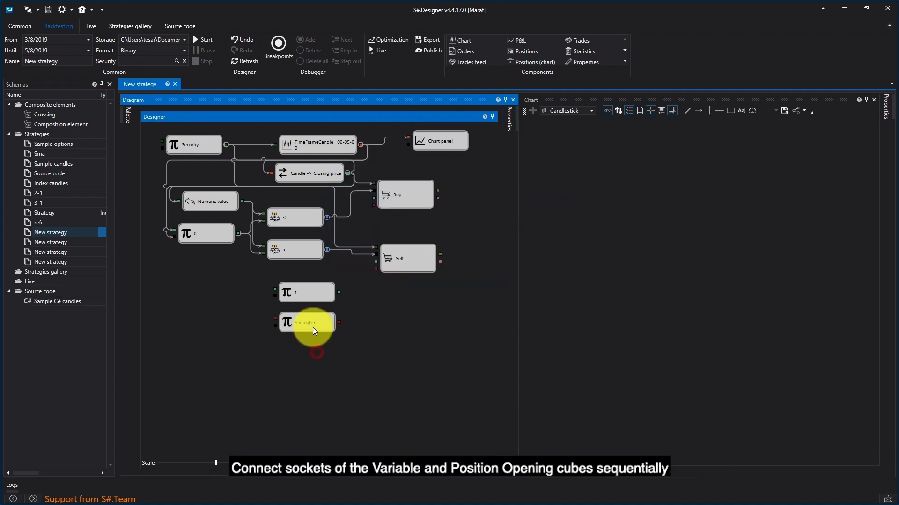
- Connect the value 1 and Simulator variable cubes to the volume and portfolio sockets of both the Buy and Sell cubes
{"action": "left_click_drag", "start_coordinate": [339, 294], "coordinate": [373, 198]}
{"action": "left_click_drag", "start_coordinate": [339, 322], "coordinate": [373, 205]}
{"action": "left_click_drag", "start_coordinate": [339, 293], "coordinate": [376, 262]}
{"action": "left_click_drag", "start_coordinate": [338, 321], "coordinate": [372, 285]}
{"action": "left_click", "coordinate": [408, 297]}
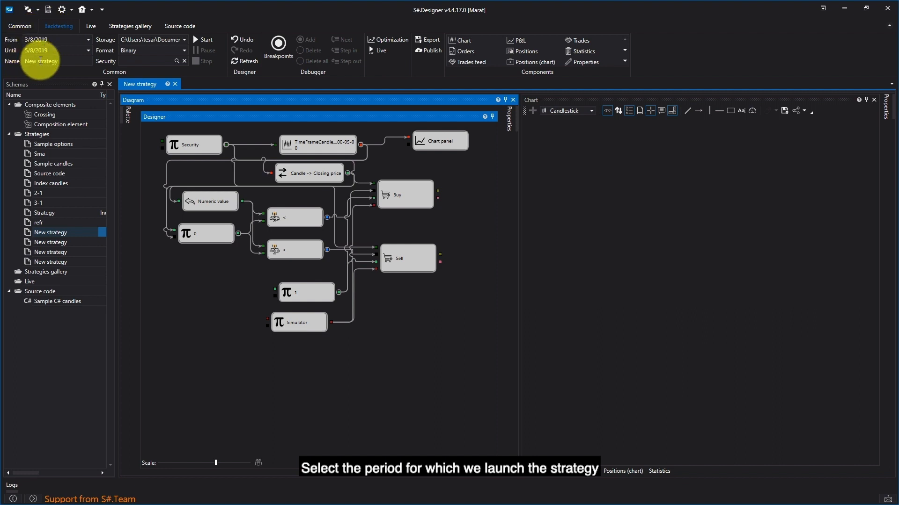
- Select SBER@TQBR as the security for the backtest
{"action": "left_click", "coordinate": [178, 63]}
{"action": "left_click", "coordinate": [444, 181]}
{"action": "type", "text": "sber@"}
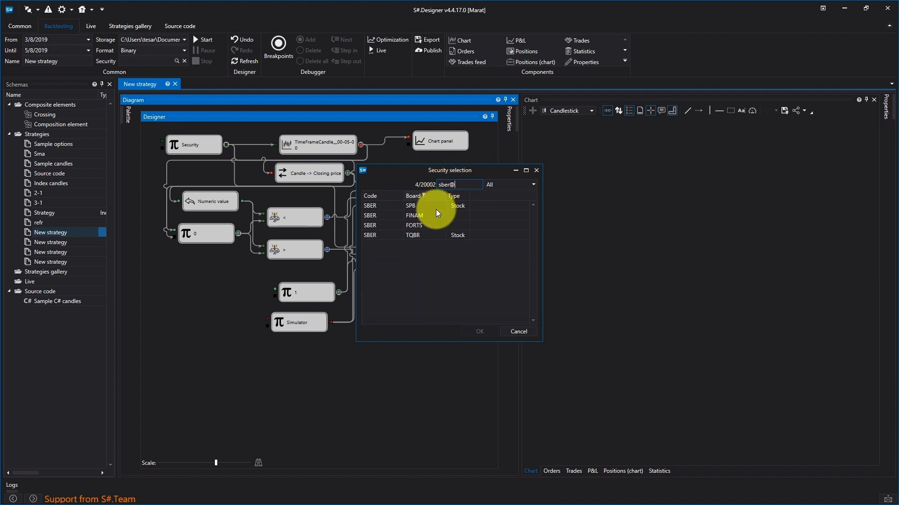
{"action": "left_click", "coordinate": [415, 233]}
{"action": "double_click", "coordinate": [416, 234]}
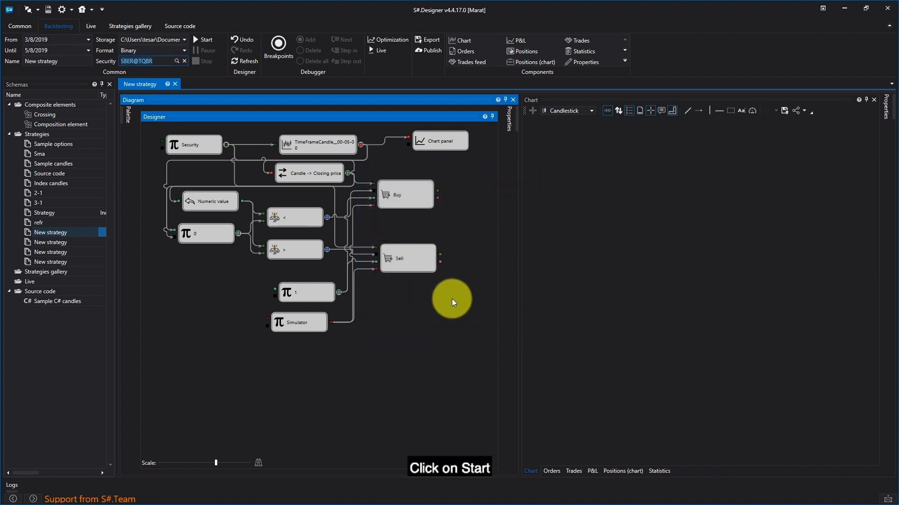
- Run the backtest and review its orders, trades and P&L results
{"action": "left_click", "coordinate": [208, 40]}
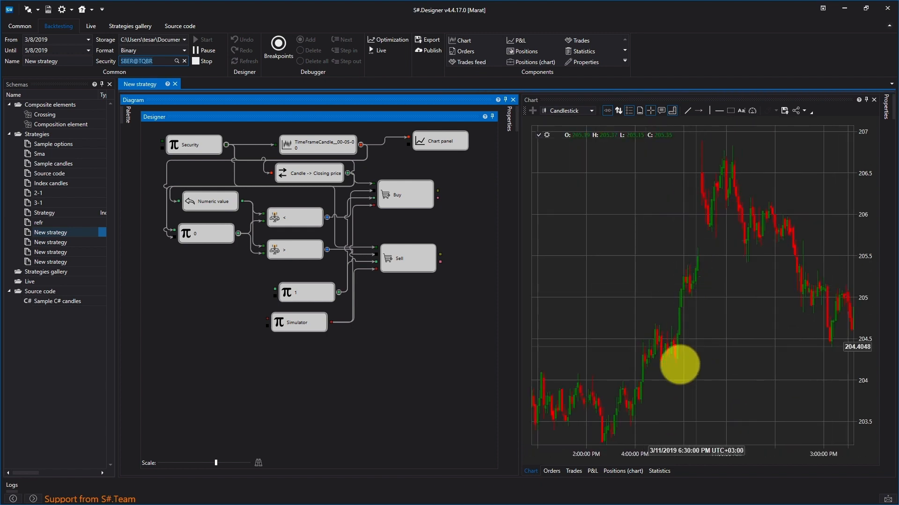
{"action": "left_click", "coordinate": [551, 471]}
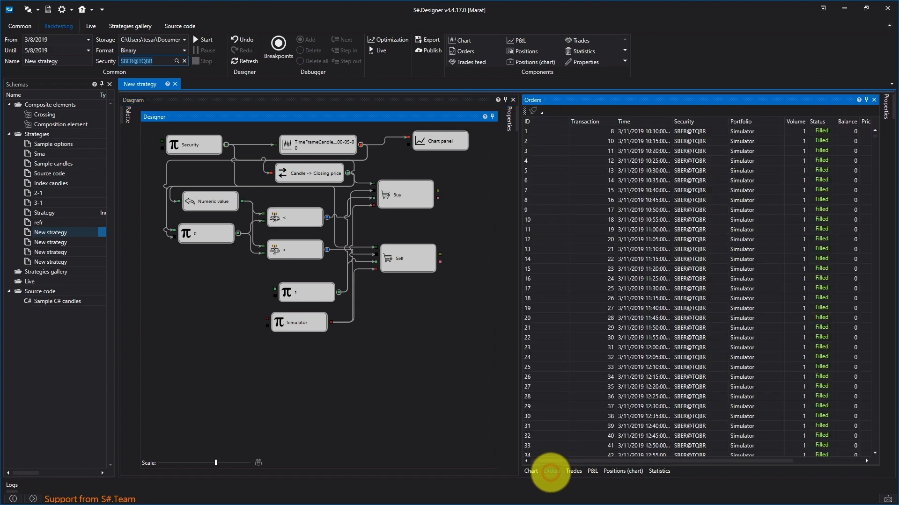
{"action": "scroll", "coordinate": [728, 215], "scroll_direction": "down", "scroll_amount": 6}
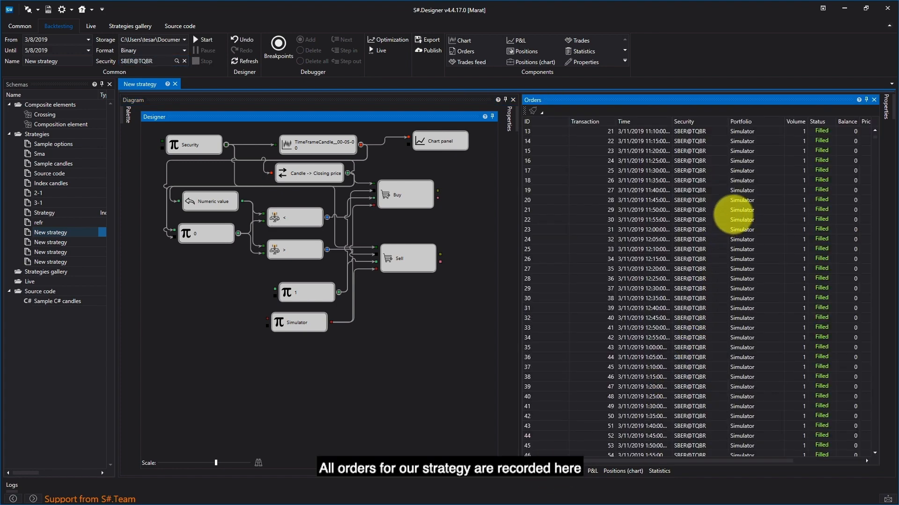
{"action": "scroll", "coordinate": [726, 226], "scroll_direction": "down", "scroll_amount": 15}
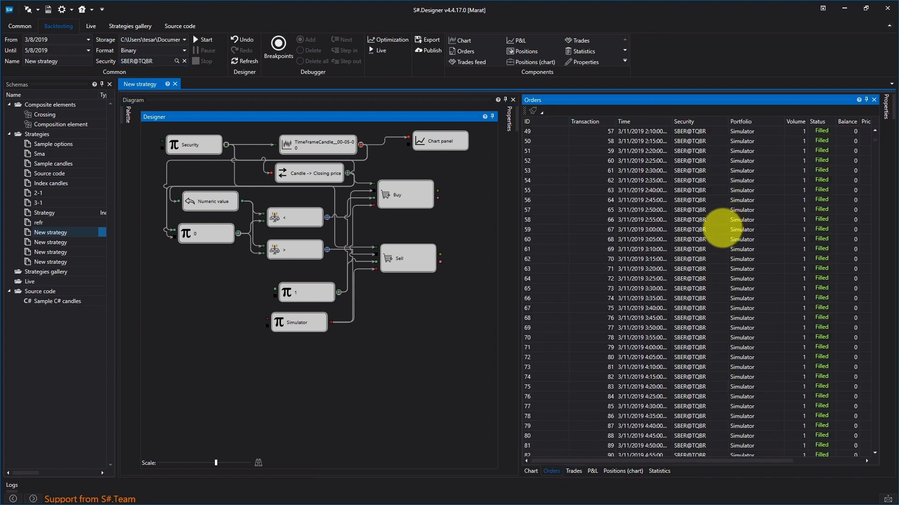
{"action": "left_click", "coordinate": [575, 471]}
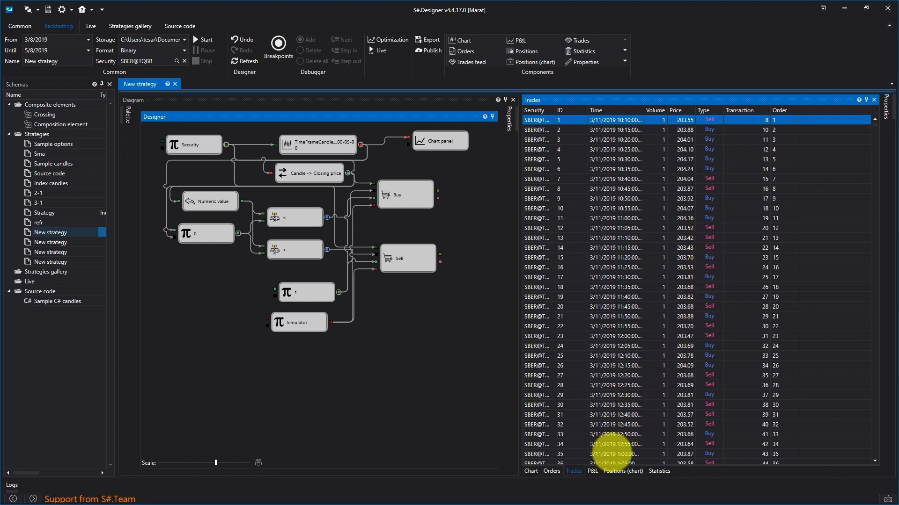
{"action": "left_click", "coordinate": [593, 471]}
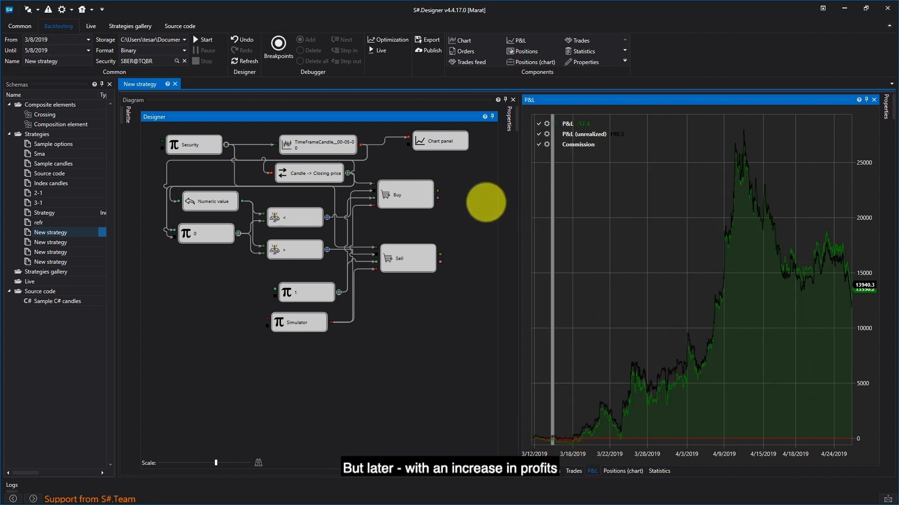
- Set the candle cube's time frame to 10 minutes
{"action": "left_click", "coordinate": [335, 142]}
{"action": "right_click", "coordinate": [335, 142]}
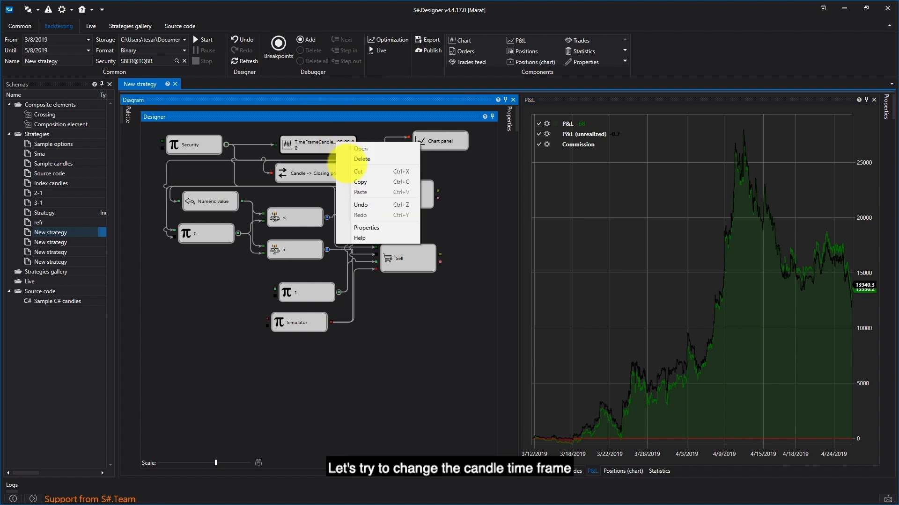
{"action": "left_click", "coordinate": [367, 228]}
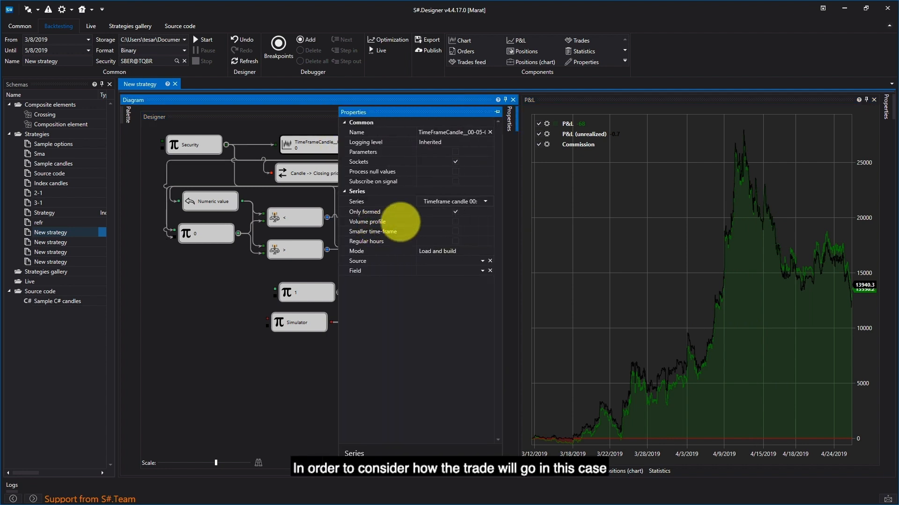
{"action": "left_click", "coordinate": [487, 201]}
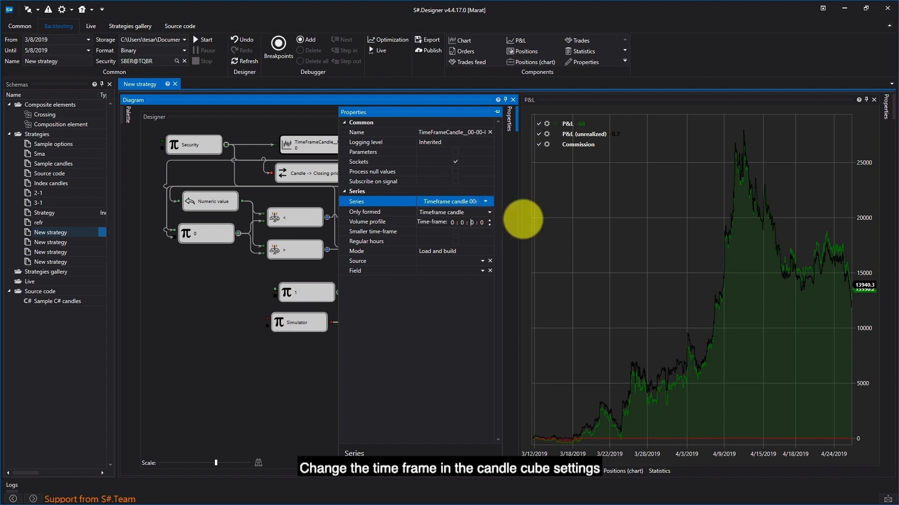
{"action": "left_click", "coordinate": [287, 368]}
- Rerun the backtest with the new time frame and review the P&L, trades, orders and candle chart
{"action": "left_click", "coordinate": [203, 39]}
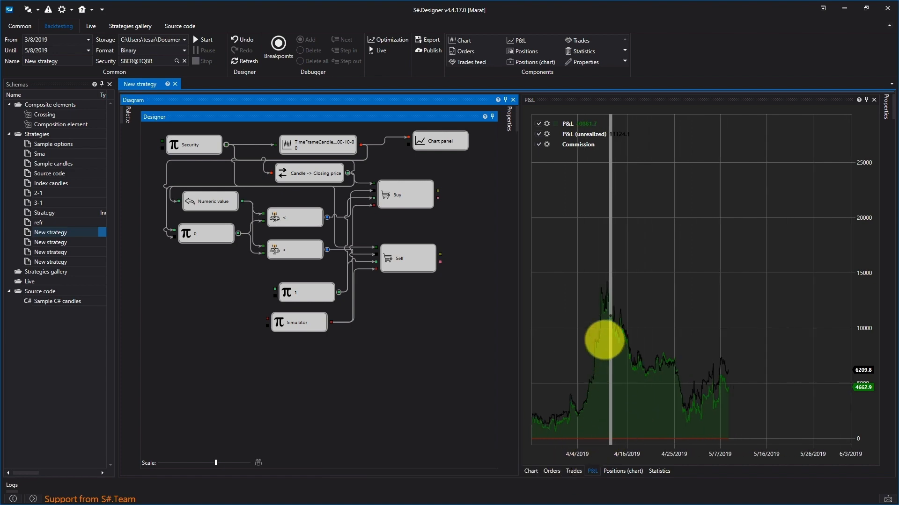
{"action": "left_click", "coordinate": [573, 471]}
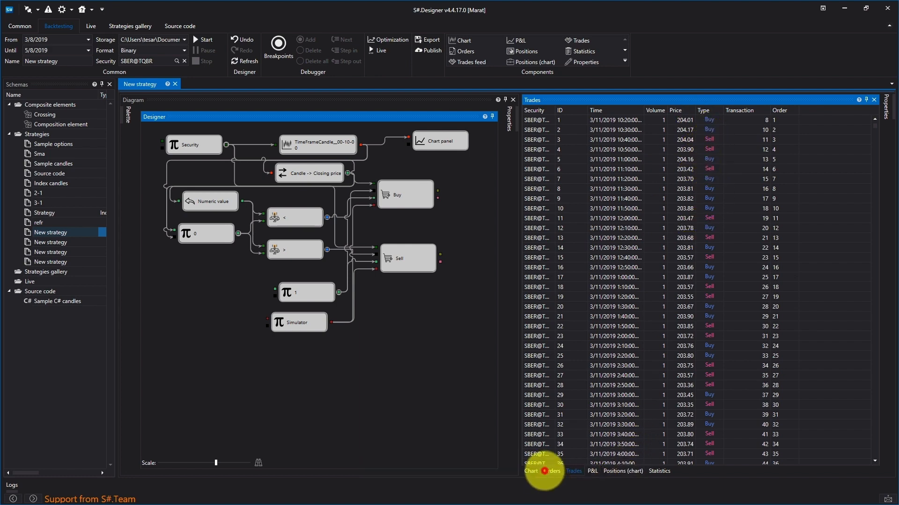
{"action": "left_click", "coordinate": [544, 471]}
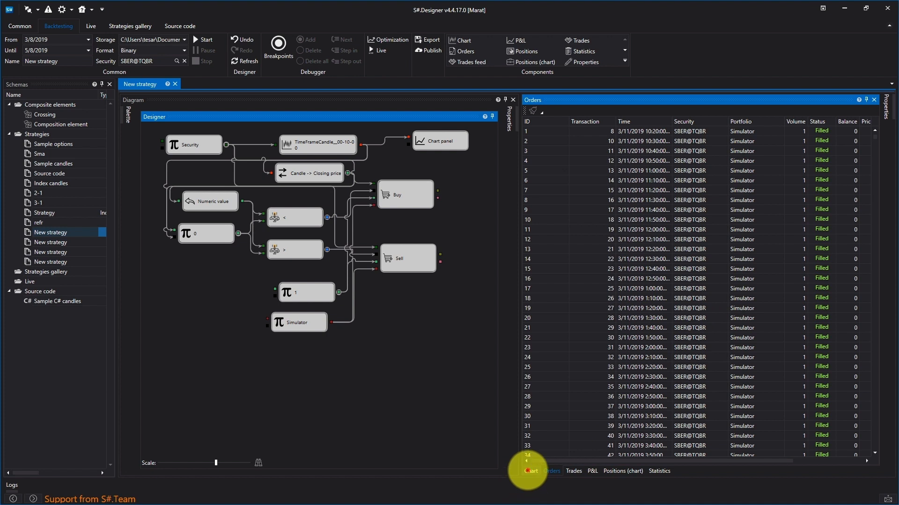
{"action": "left_click", "coordinate": [529, 470]}
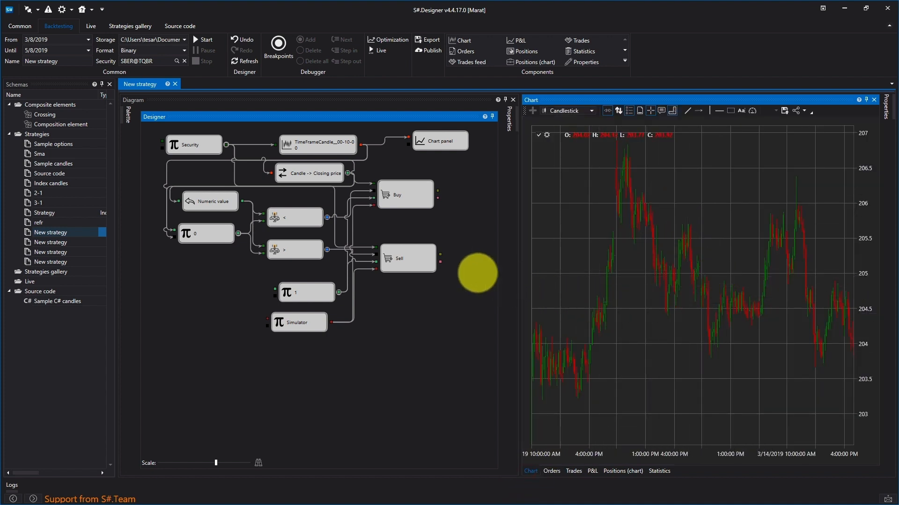
- Move the Buy and Sell cubes lower in the diagram to free space below the Chart panel cube
{"action": "left_click", "coordinate": [408, 197]}
{"action": "left_click_drag", "start_coordinate": [407, 196], "coordinate": [405, 224]}
{"action": "left_click_drag", "start_coordinate": [400, 254], "coordinate": [393, 288]}
{"action": "left_click_drag", "start_coordinate": [395, 230], "coordinate": [391, 259]}
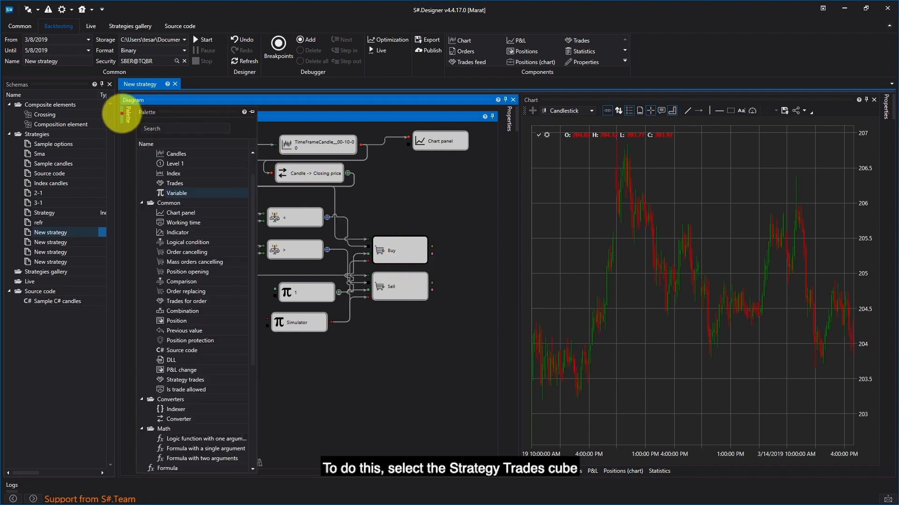
- Add a Strategy trades cube above the Buy cube, connecting the Security output to its input and its output to the Chart panel
{"action": "left_click", "coordinate": [121, 113]}
{"action": "left_click", "coordinate": [188, 380]}
{"action": "left_click_drag", "start_coordinate": [171, 380], "coordinate": [373, 176]}
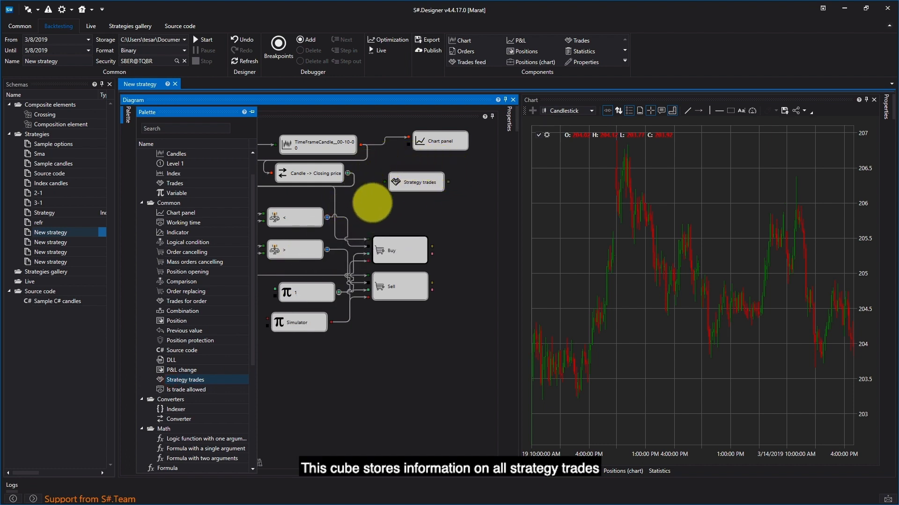
{"action": "left_click", "coordinate": [427, 205]}
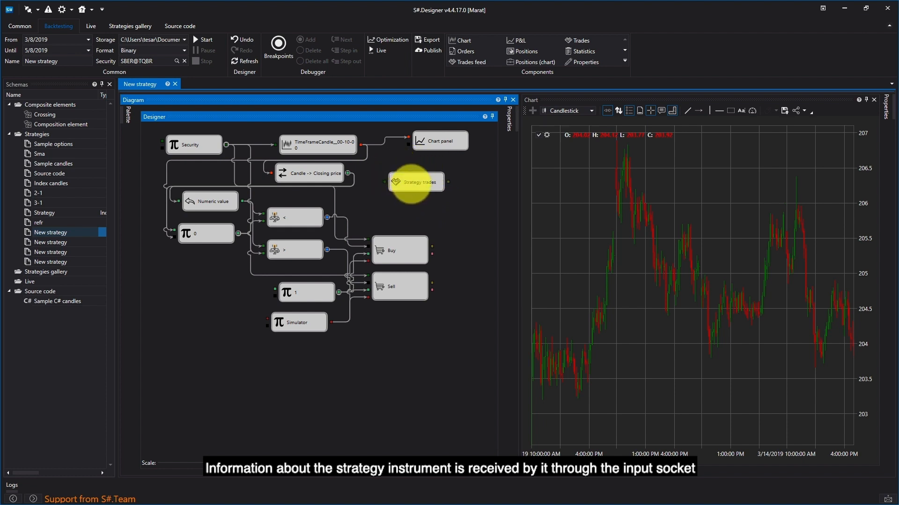
{"action": "left_click_drag", "start_coordinate": [411, 183], "coordinate": [395, 198]}
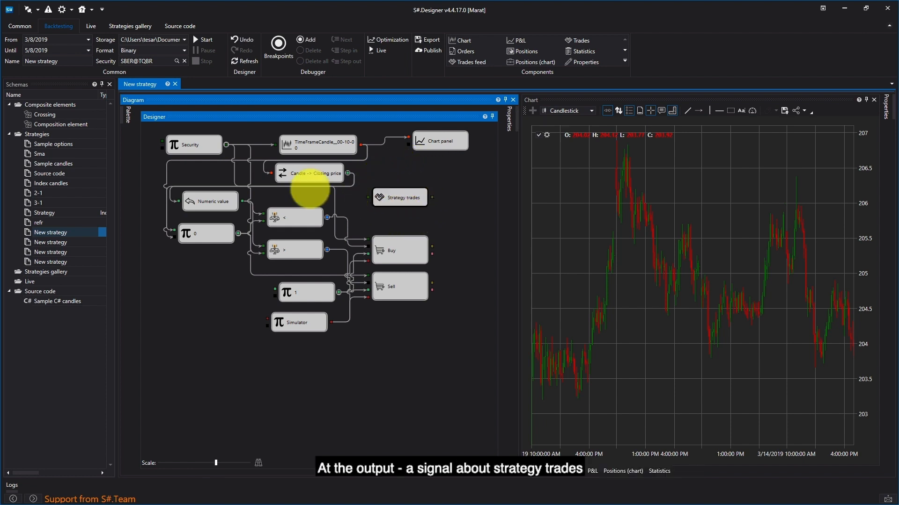
{"action": "left_click_drag", "start_coordinate": [226, 144], "coordinate": [367, 197]}
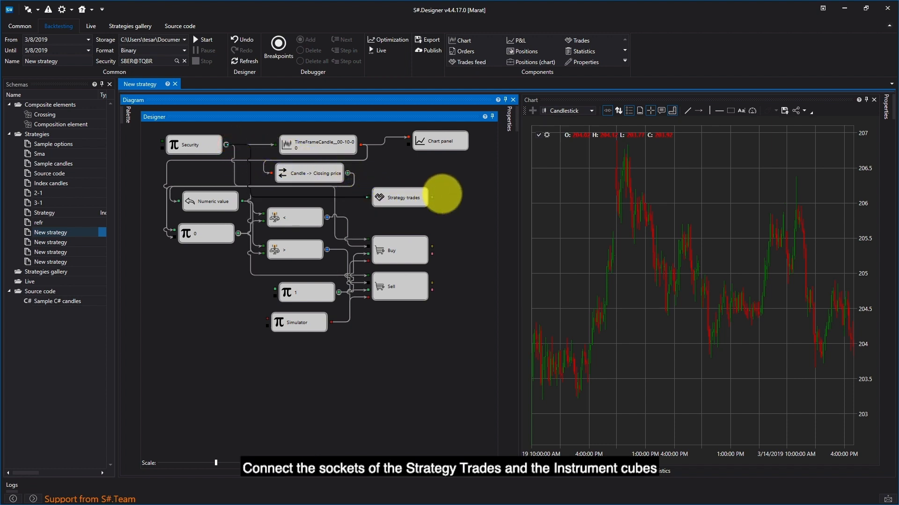
{"action": "left_click_drag", "start_coordinate": [432, 196], "coordinate": [405, 161]}
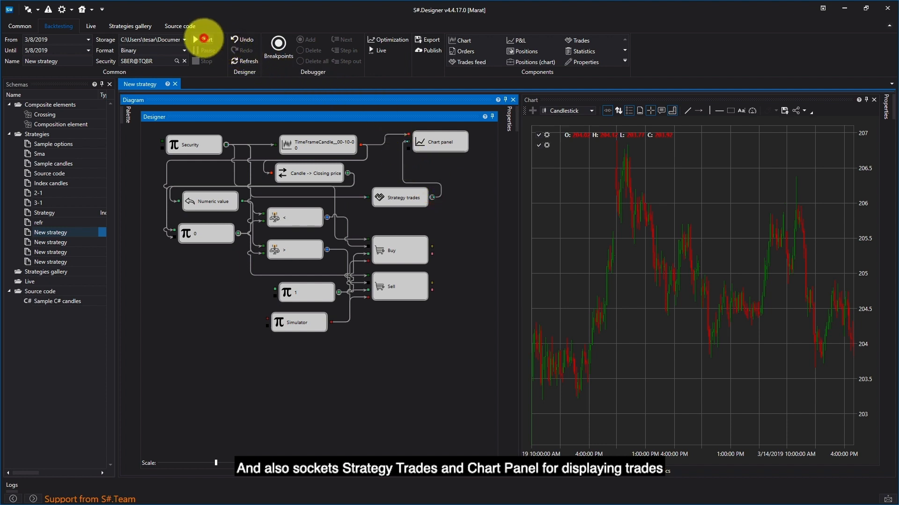
- Run the backtest again and compare the trade markers at the start of the chart with the trades table
{"action": "left_click", "coordinate": [202, 39]}
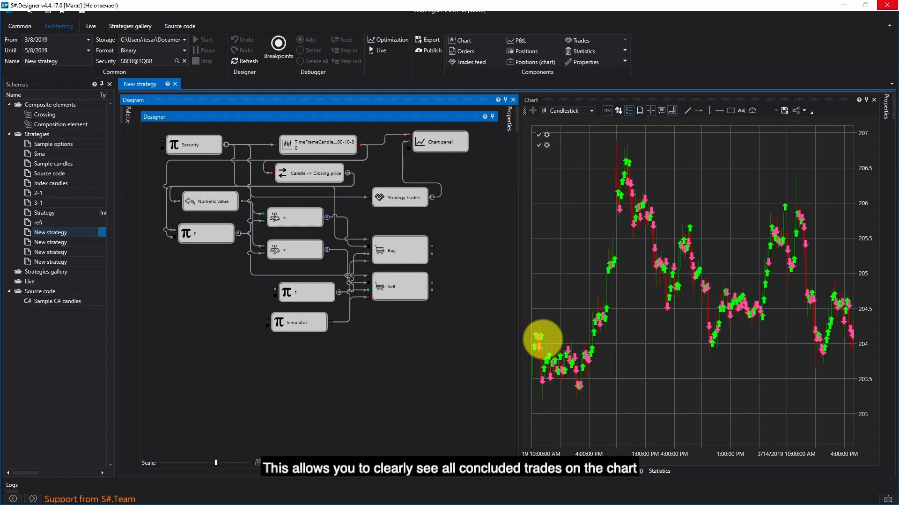
{"action": "scroll", "coordinate": [542, 339], "scroll_direction": "up", "scroll_amount": 5}
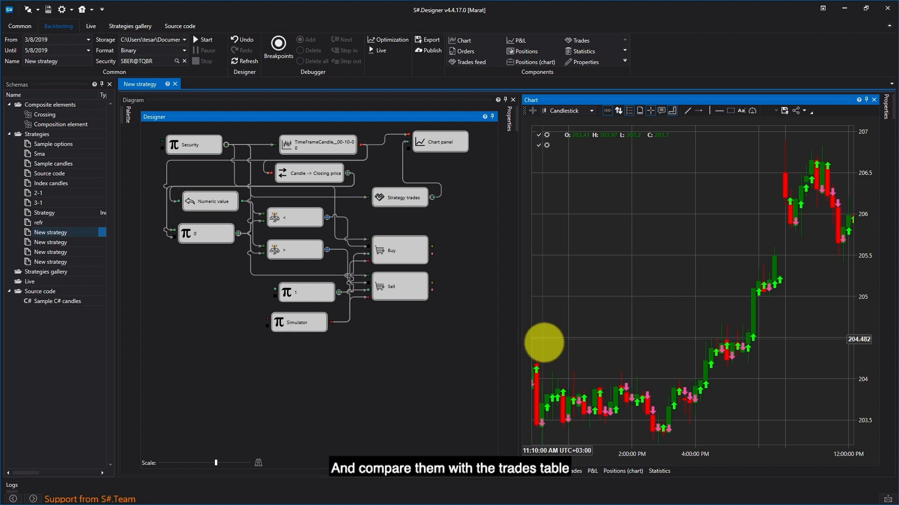
{"action": "scroll", "coordinate": [534, 381], "scroll_direction": "up", "scroll_amount": 1}
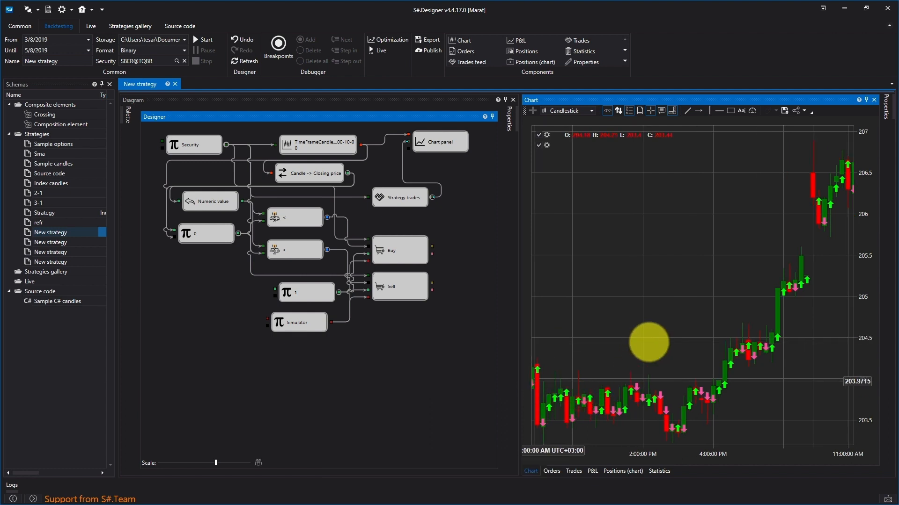
{"action": "scroll", "coordinate": [594, 371], "scroll_direction": "up", "scroll_amount": 2}
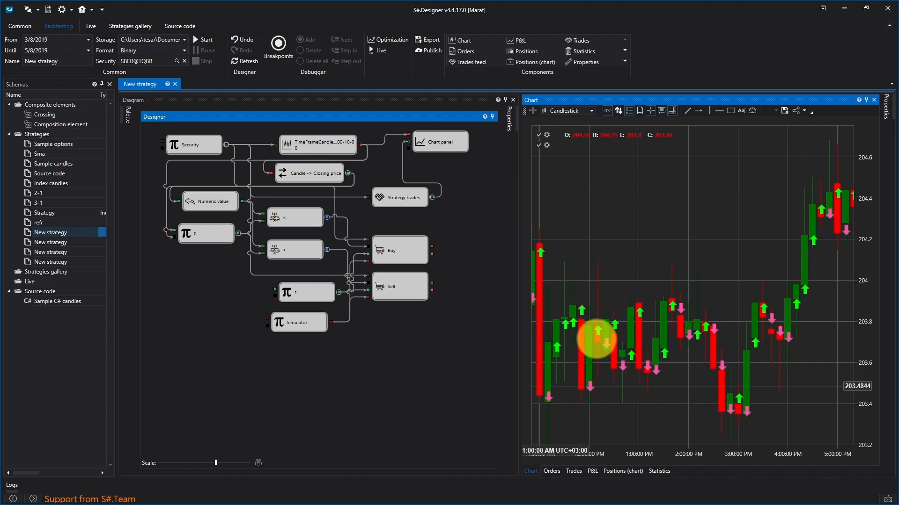
{"action": "scroll", "coordinate": [626, 365], "scroll_direction": "down", "scroll_amount": 3}
{"action": "scroll", "coordinate": [608, 323], "scroll_direction": "up", "scroll_amount": 4}
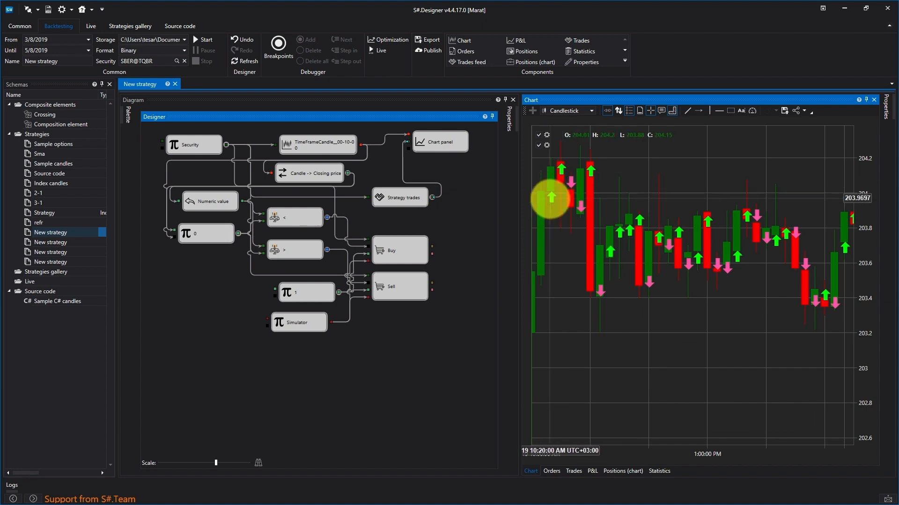
{"action": "mouse_move", "coordinate": [567, 200]}
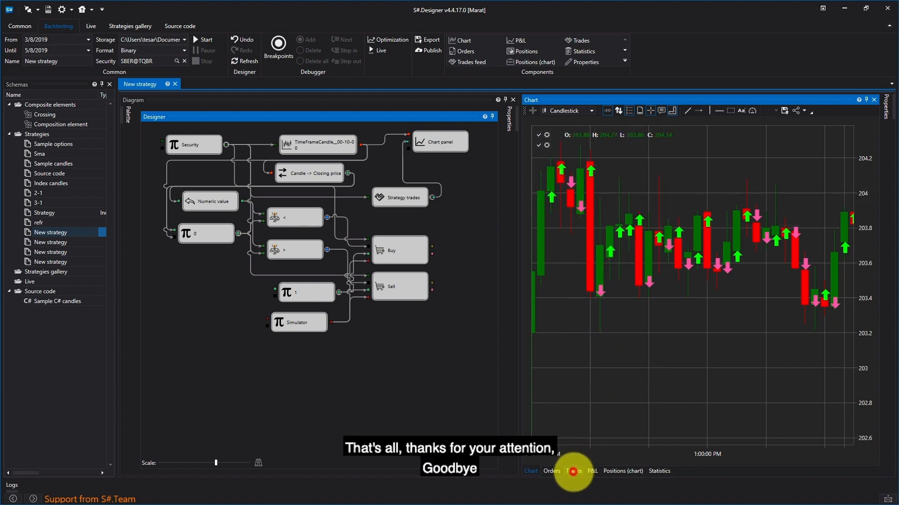
{"action": "left_click", "coordinate": [573, 471]}
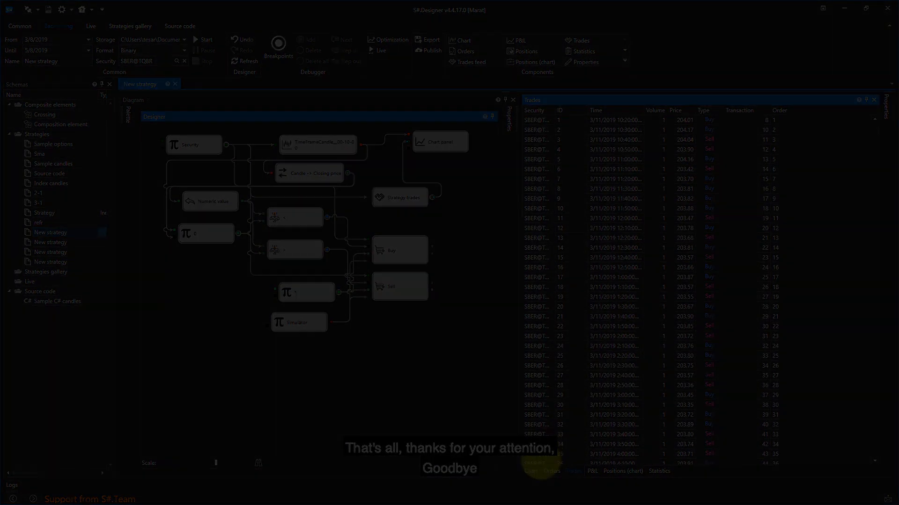